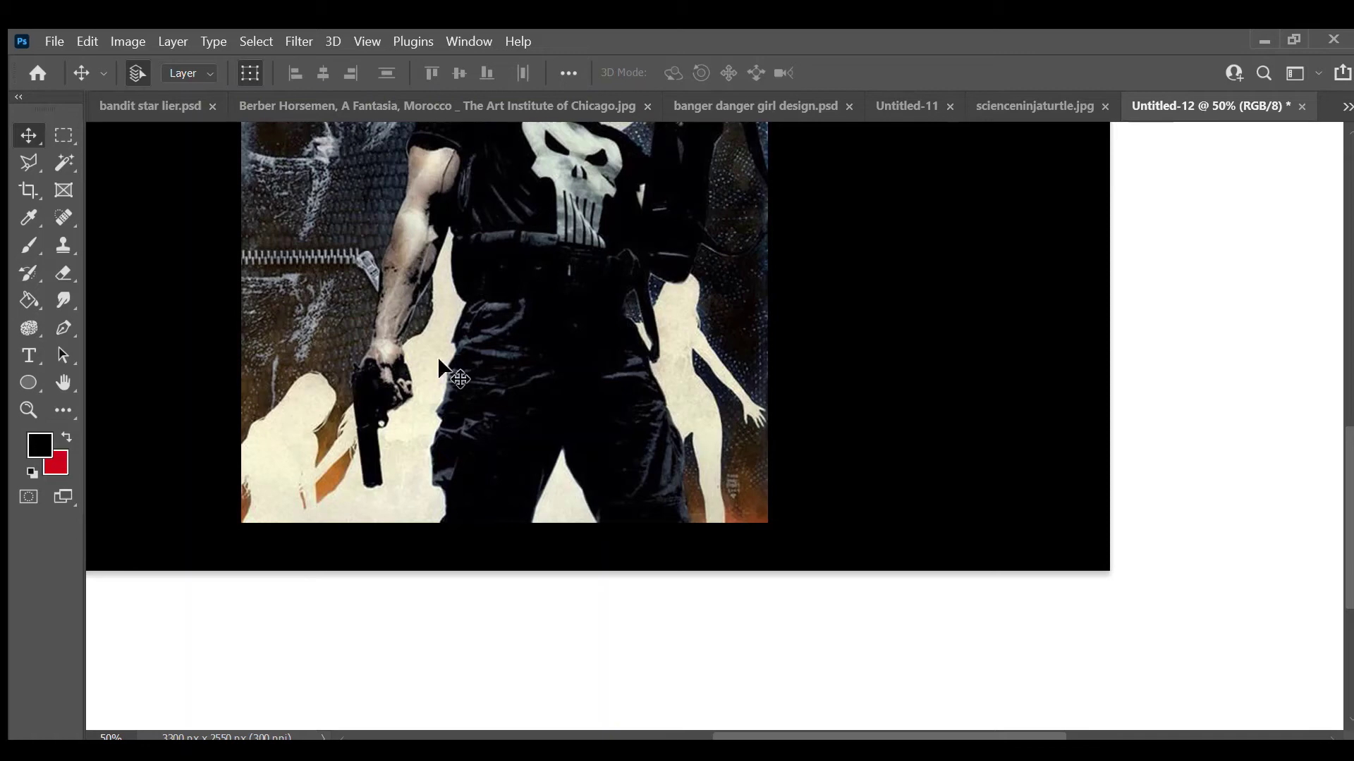
- Trace the cream background right of the figure's lower leg with the lasso
{"action": "key", "text": "l"}
{"action": "scroll", "coordinate": [493, 532], "scroll_direction": "up", "scroll_amount": 3}
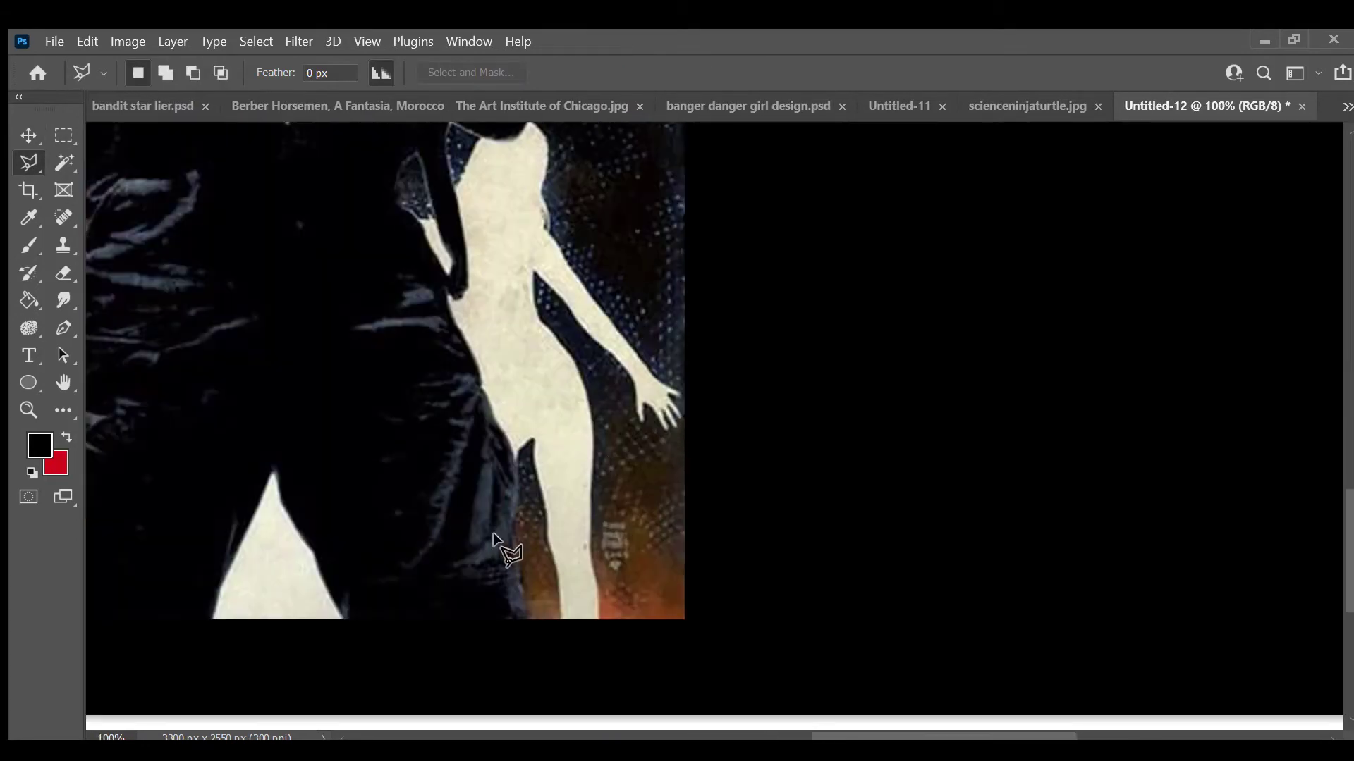
{"action": "scroll", "coordinate": [492, 531], "scroll_direction": "down", "scroll_amount": 3}
{"action": "scroll", "coordinate": [493, 531], "scroll_direction": "up", "scroll_amount": 5}
{"action": "left_click", "coordinate": [506, 624]}
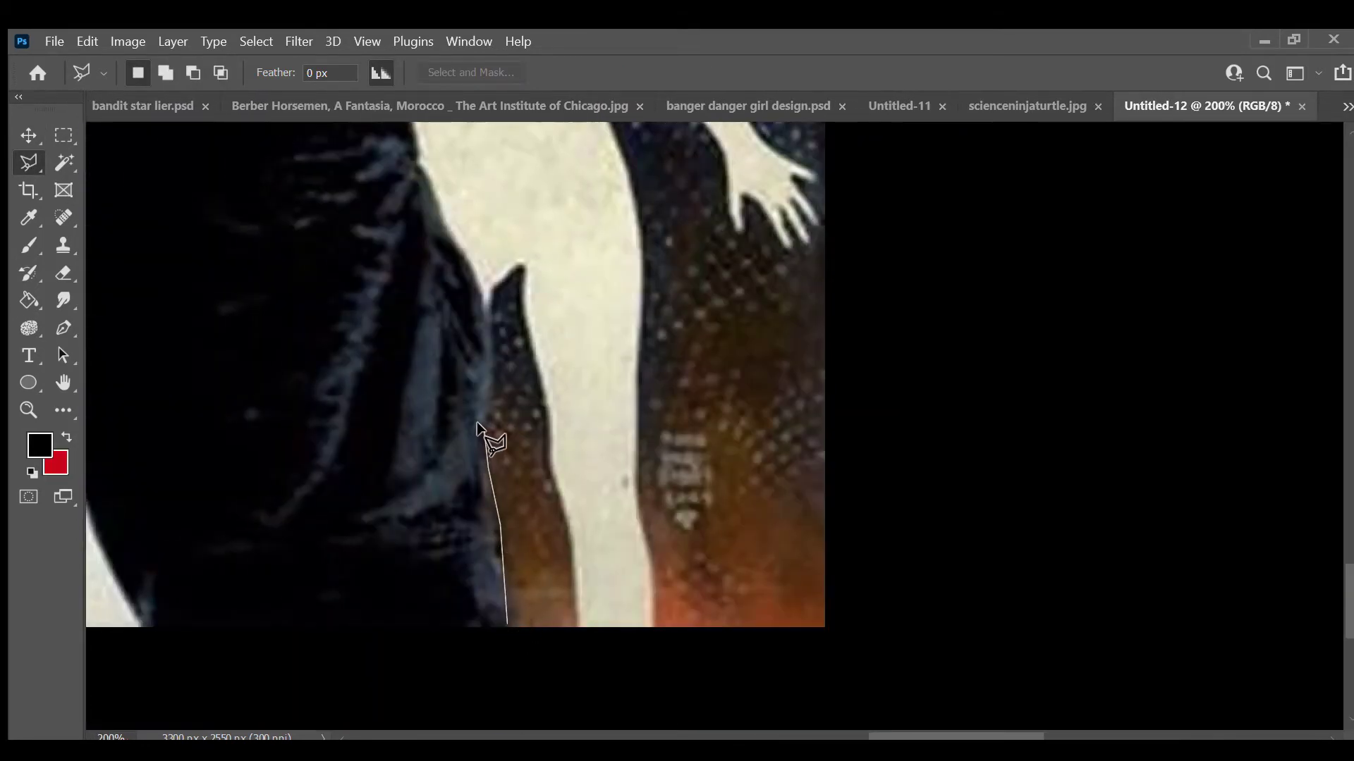
{"action": "scroll", "coordinate": [437, 221], "scroll_direction": "up", "scroll_amount": 3}
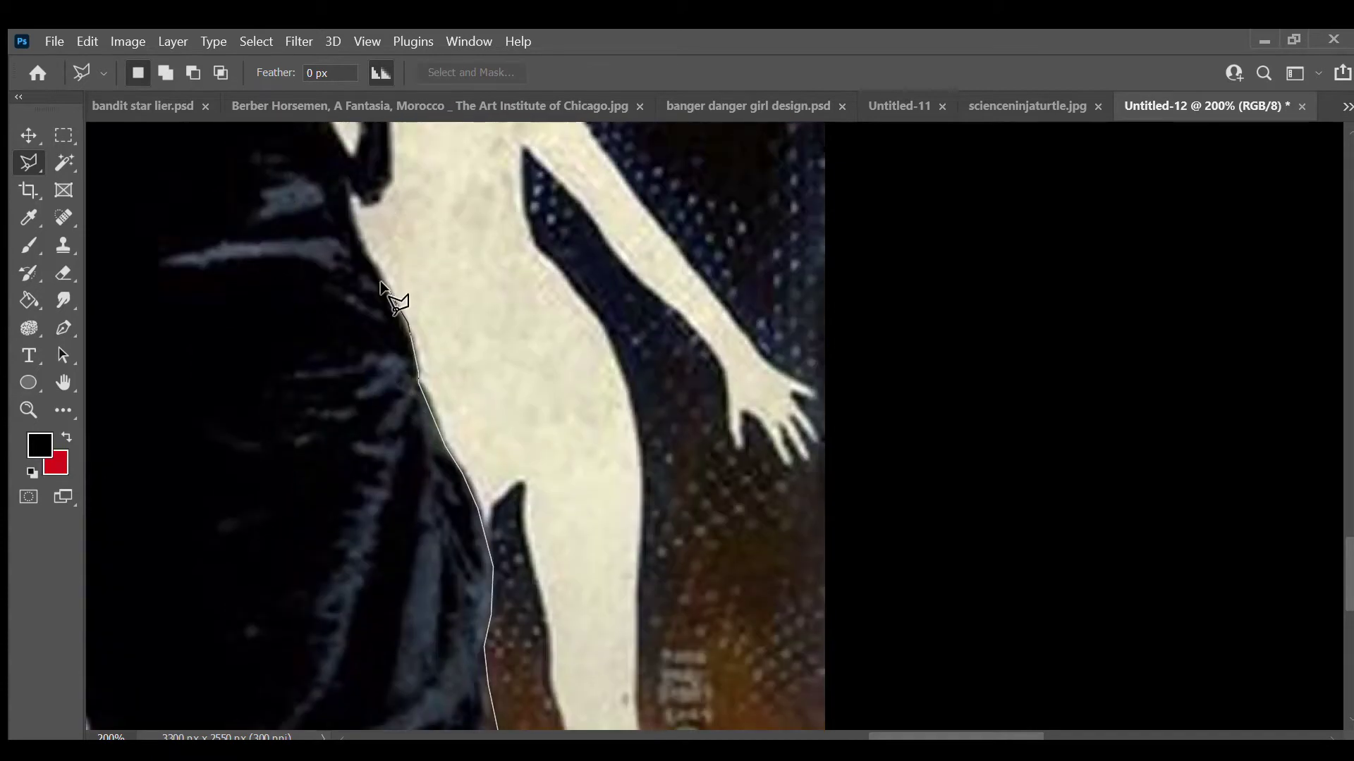
{"action": "scroll", "coordinate": [362, 197], "scroll_direction": "up", "scroll_amount": 3}
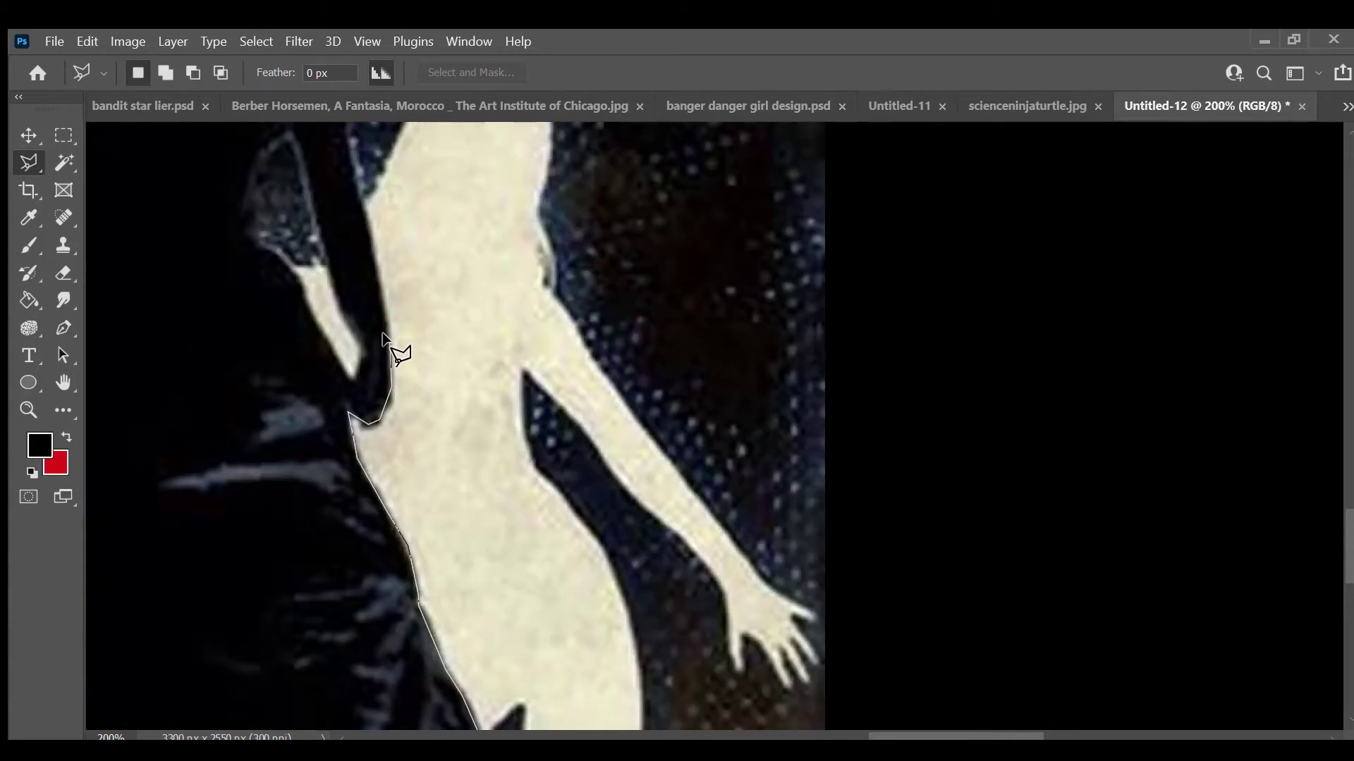
{"action": "scroll", "coordinate": [383, 338], "scroll_direction": "up", "scroll_amount": 3}
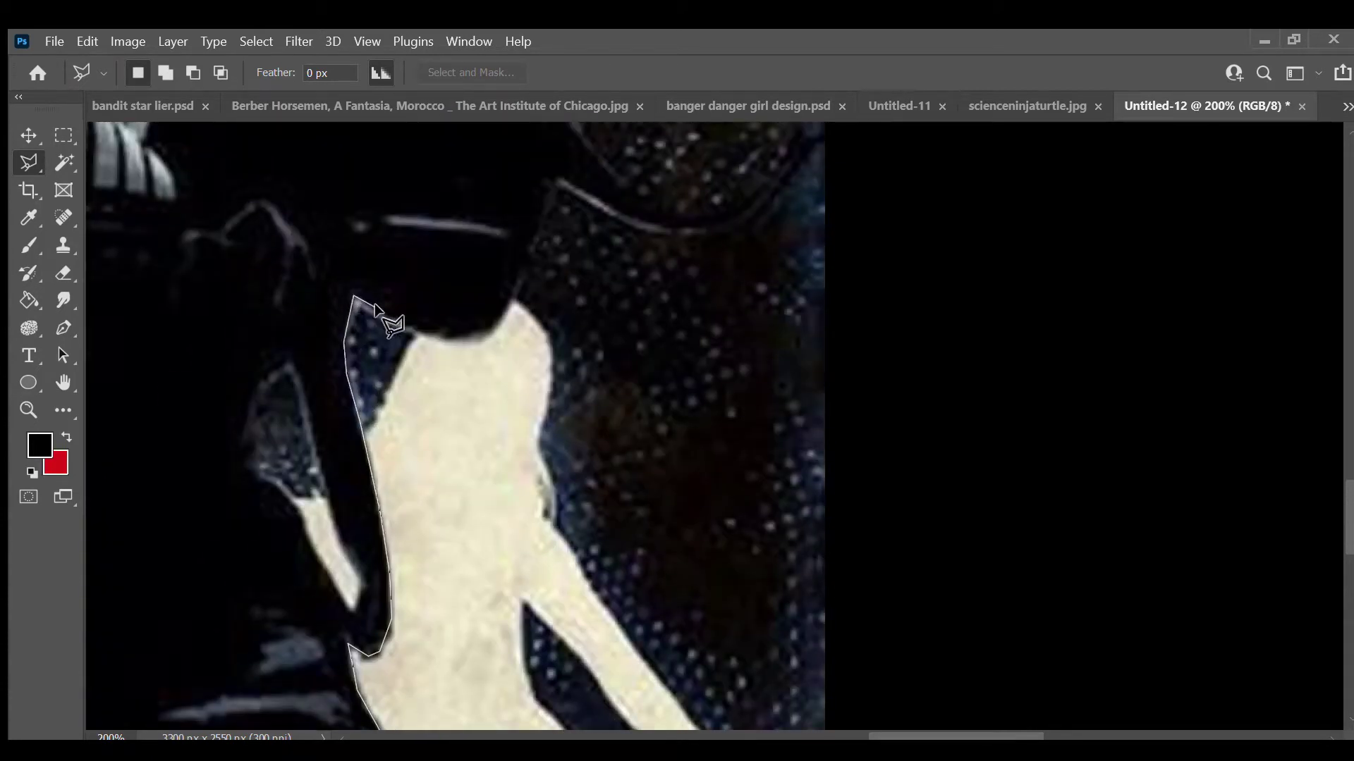
- Close the traced outline and fill it black on a new Layer 1
{"action": "scroll", "coordinate": [557, 483], "scroll_direction": "up", "scroll_amount": 3}
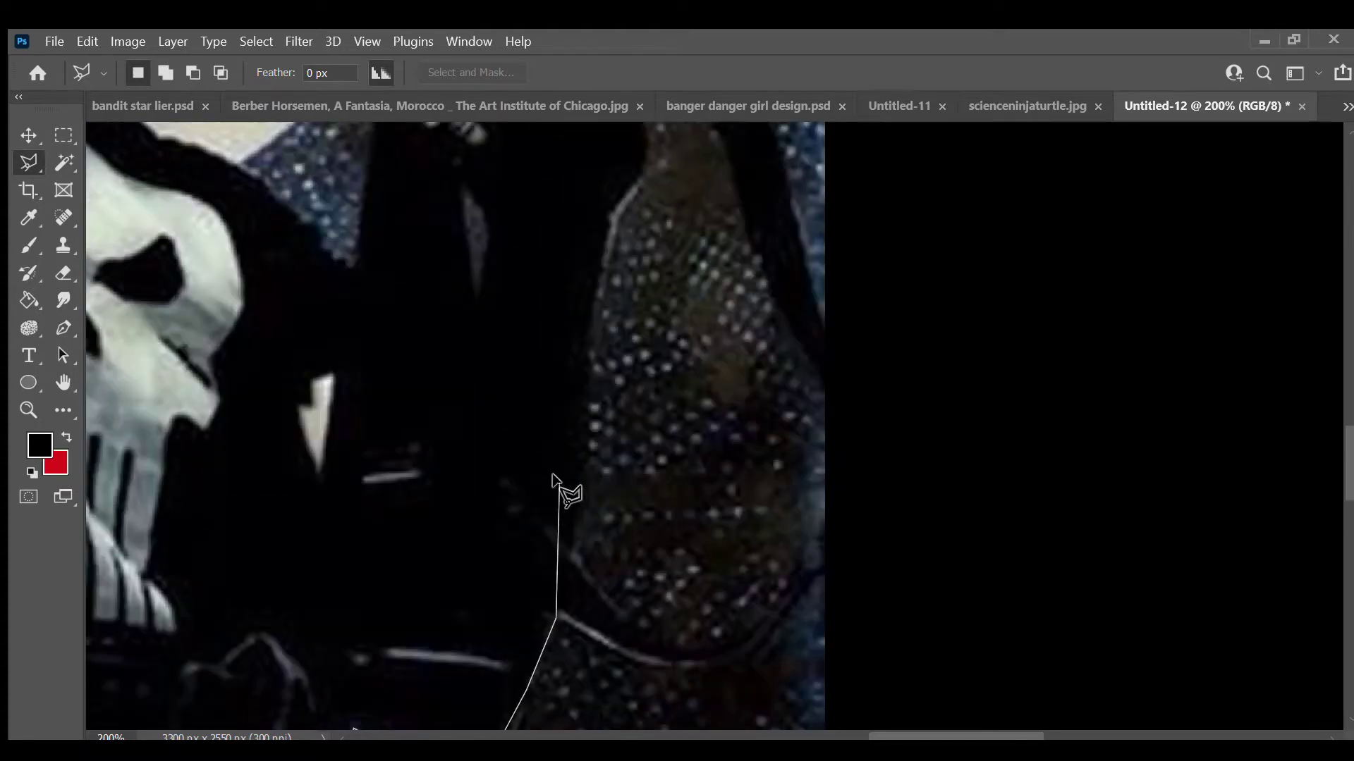
{"action": "scroll", "coordinate": [557, 469], "scroll_direction": "down", "scroll_amount": 3}
{"action": "scroll", "coordinate": [878, 669], "scroll_direction": "down", "scroll_amount": 5}
{"action": "left_click", "coordinate": [507, 667]}
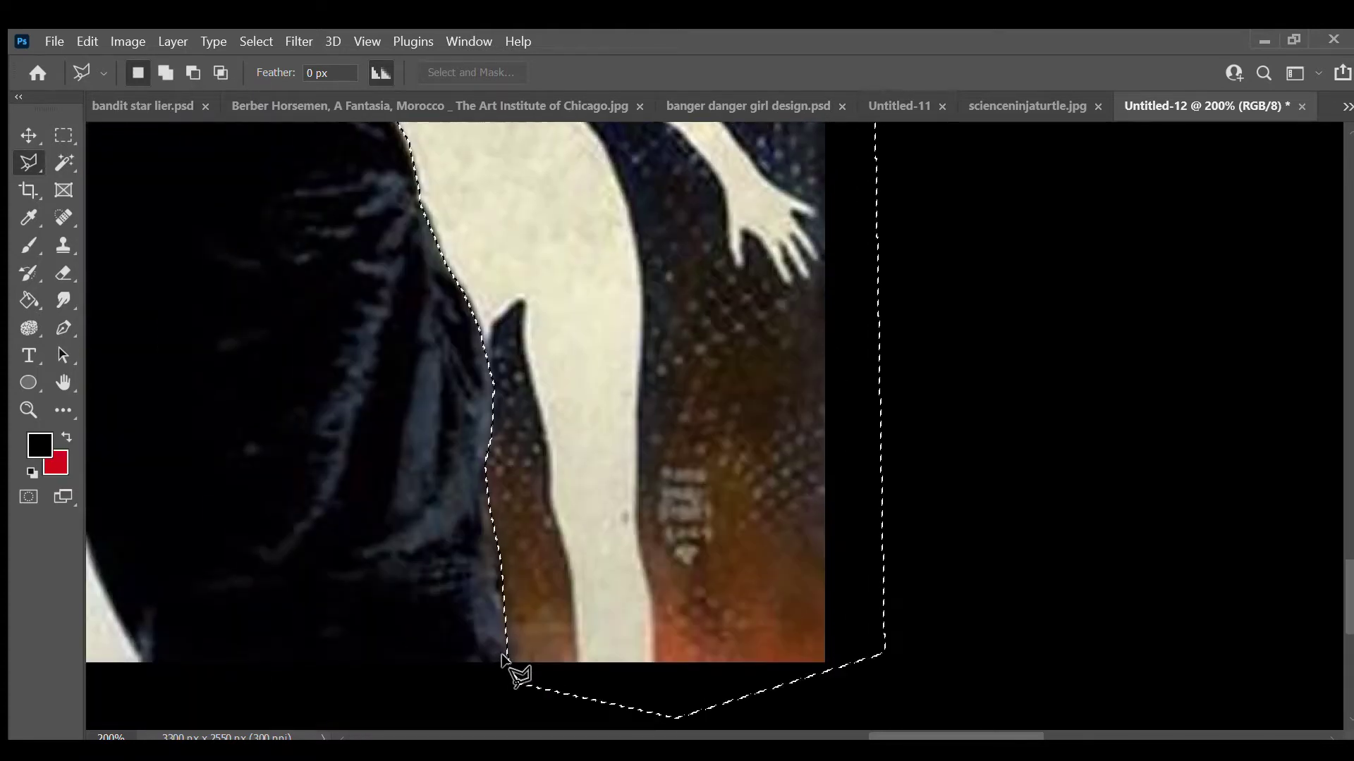
{"action": "key", "text": "ctrl+shift+j"}
{"action": "scroll", "coordinate": [656, 356], "scroll_direction": "up", "scroll_amount": 5}
- Outline the dotted fabric patch from its corner and close the selection
{"action": "scroll", "coordinate": [550, 441], "scroll_direction": "up", "scroll_amount": 2}
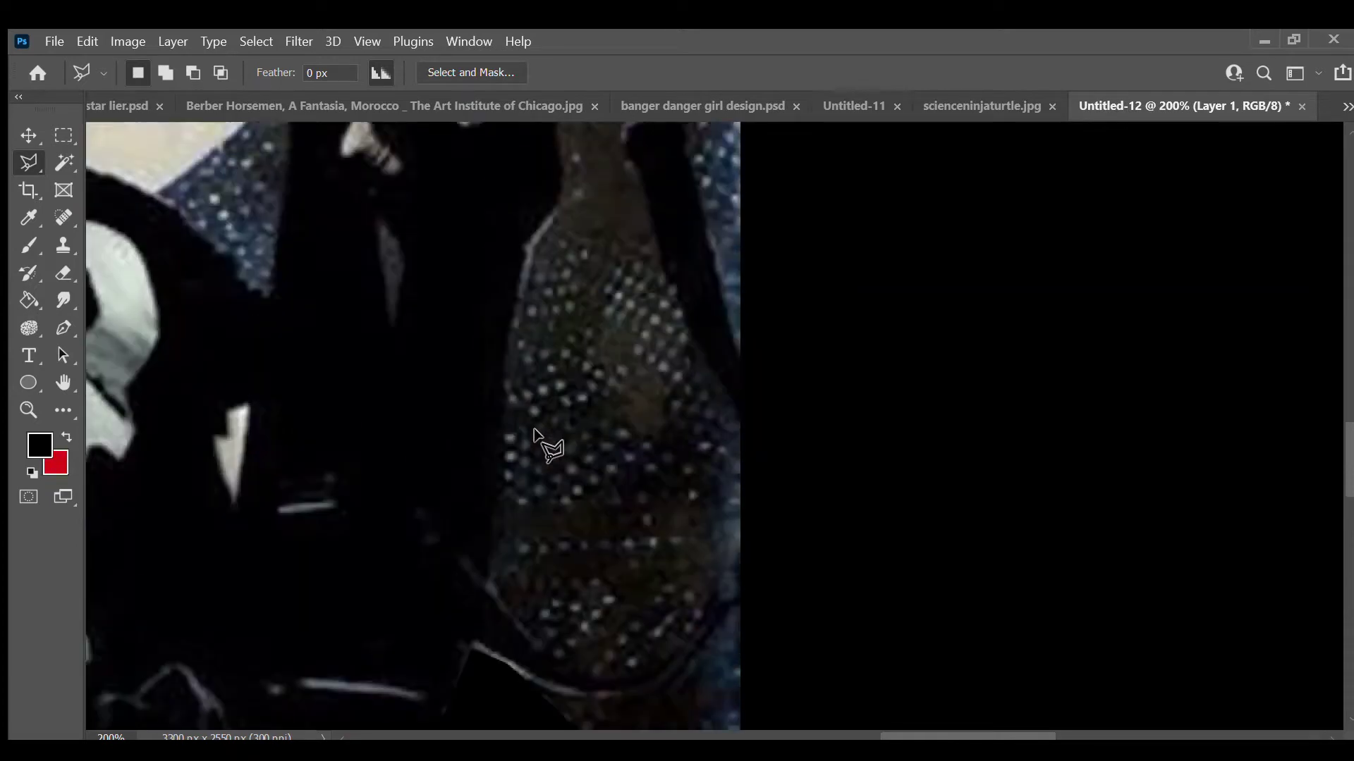
{"action": "scroll", "coordinate": [546, 494], "scroll_direction": "down", "scroll_amount": 2}
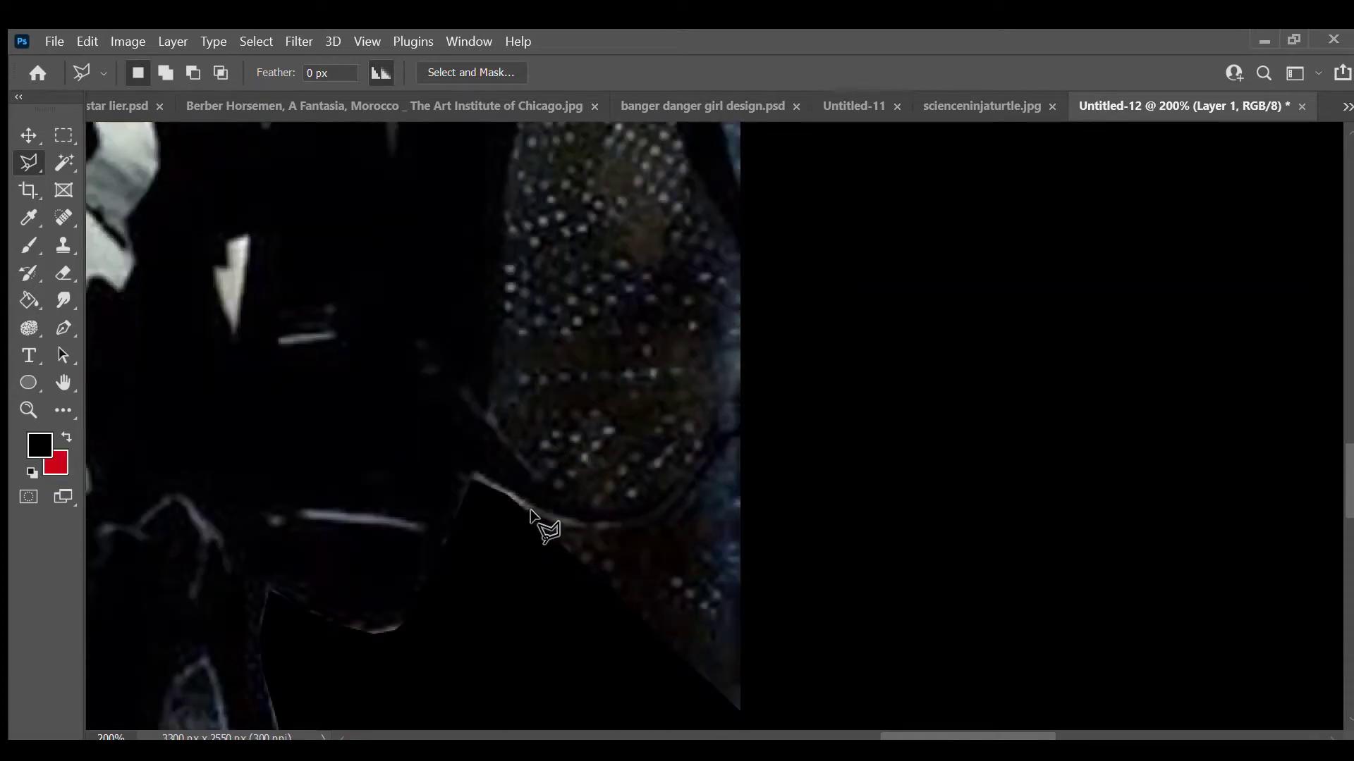
{"action": "left_click", "coordinate": [719, 438]}
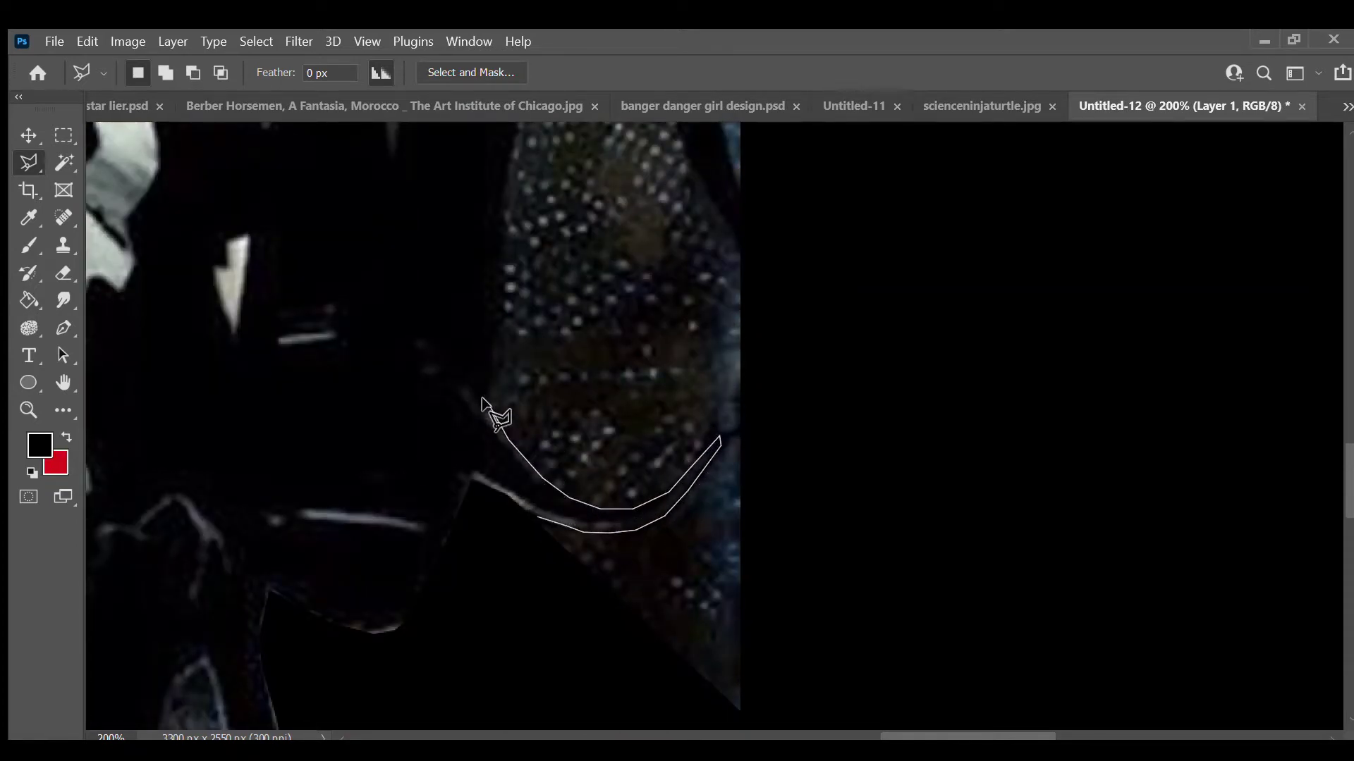
{"action": "scroll", "coordinate": [486, 388], "scroll_direction": "up", "scroll_amount": 2}
{"action": "scroll", "coordinate": [525, 289], "scroll_direction": "up", "scroll_amount": 3}
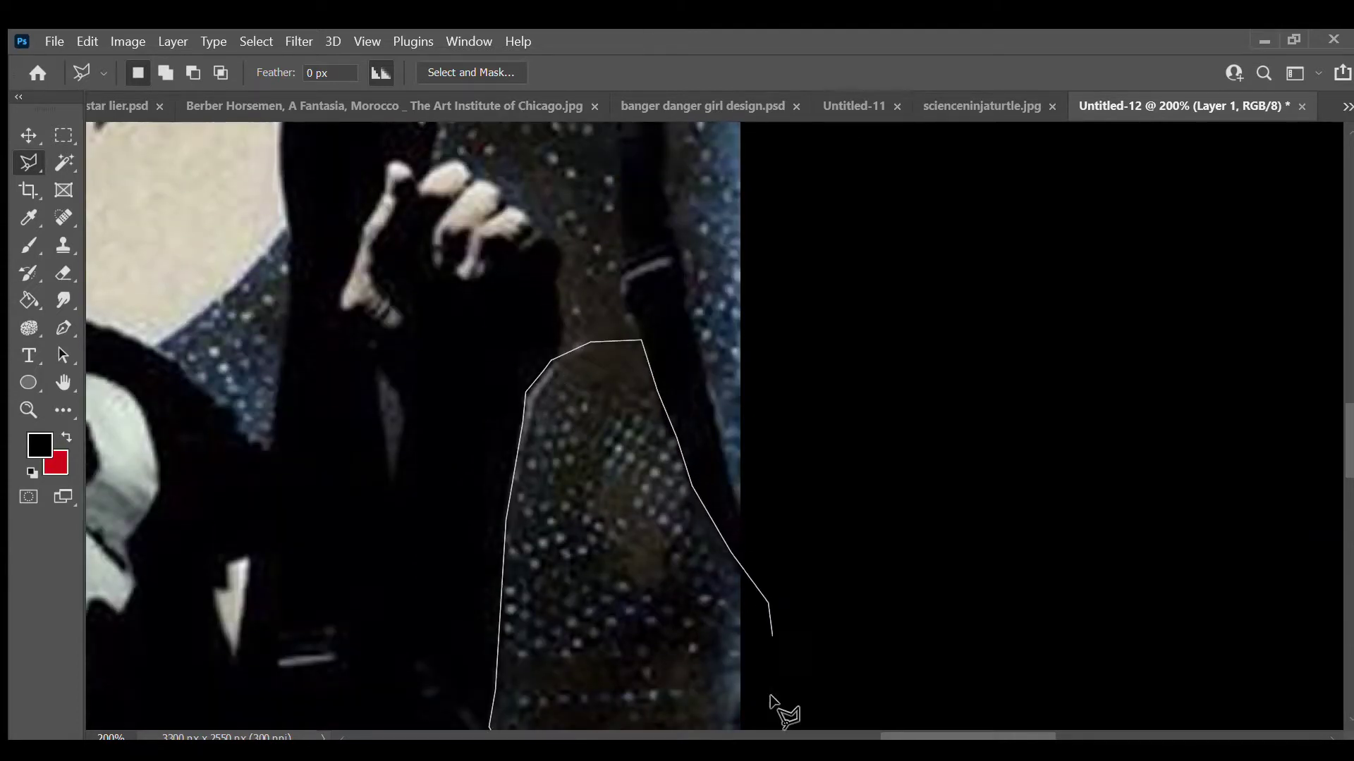
{"action": "scroll", "coordinate": [771, 698], "scroll_direction": "down", "scroll_amount": 2}
{"action": "double_click", "coordinate": [550, 391]}
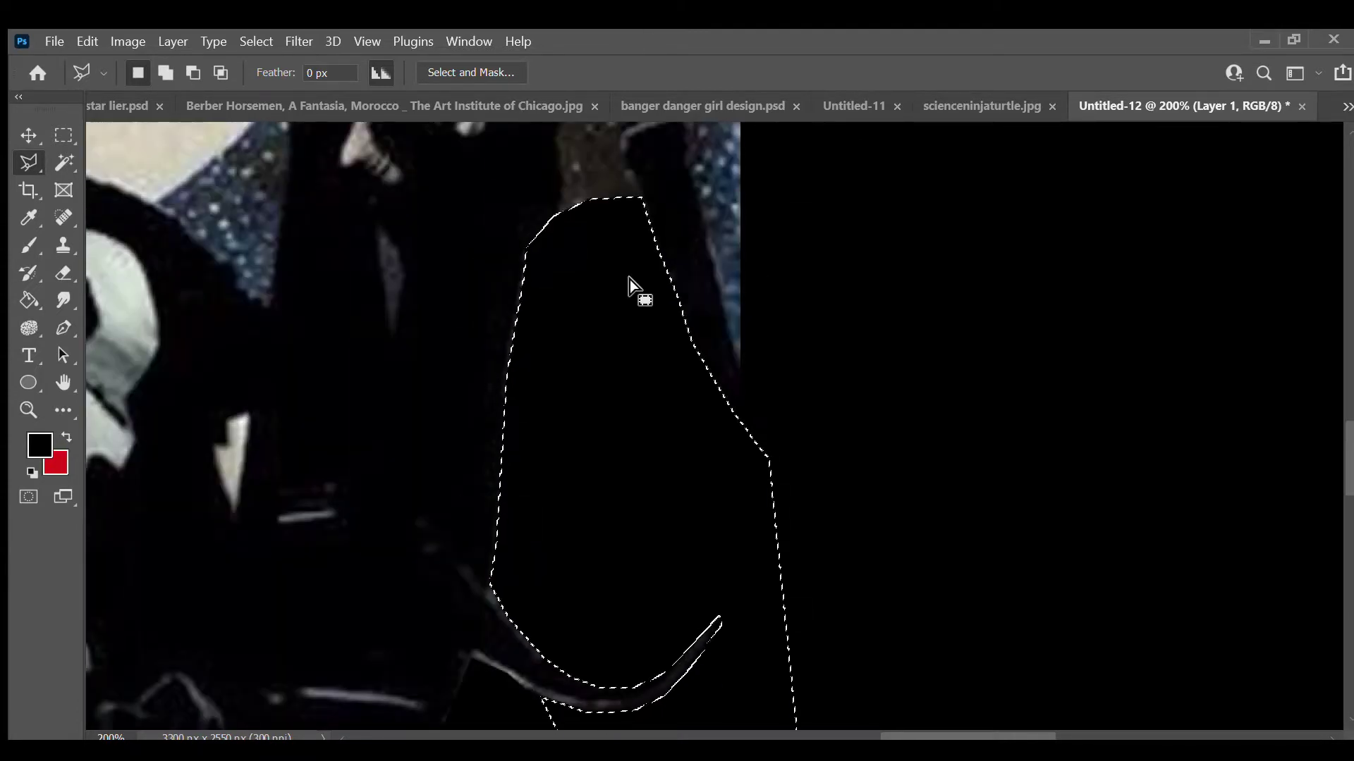
- Trace the light gap beside the gripping hand and fill it black
{"action": "scroll", "coordinate": [656, 286], "scroll_direction": "up", "scroll_amount": 2}
{"action": "scroll", "coordinate": [679, 294], "scroll_direction": "up", "scroll_amount": 2}
{"action": "left_click", "coordinate": [559, 465]}
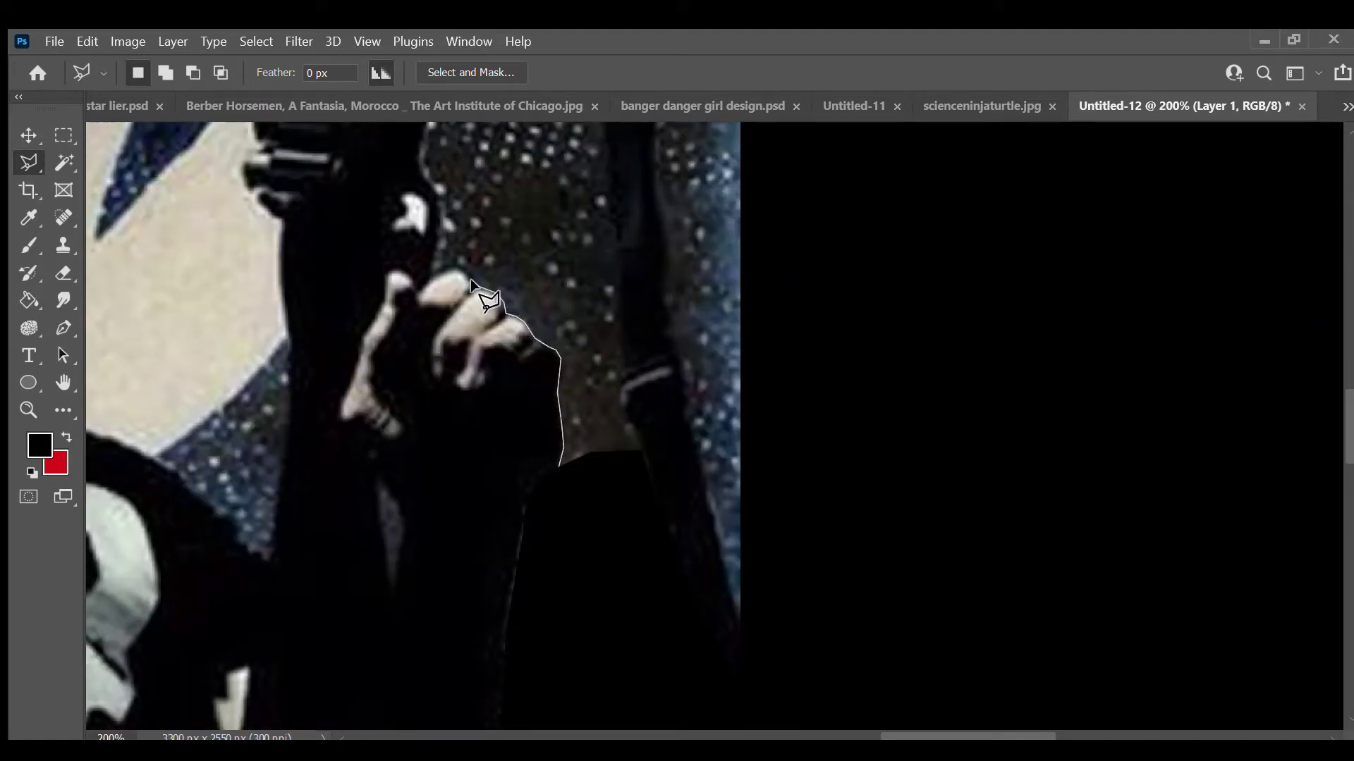
{"action": "scroll", "coordinate": [430, 271], "scroll_direction": "up", "scroll_amount": 2}
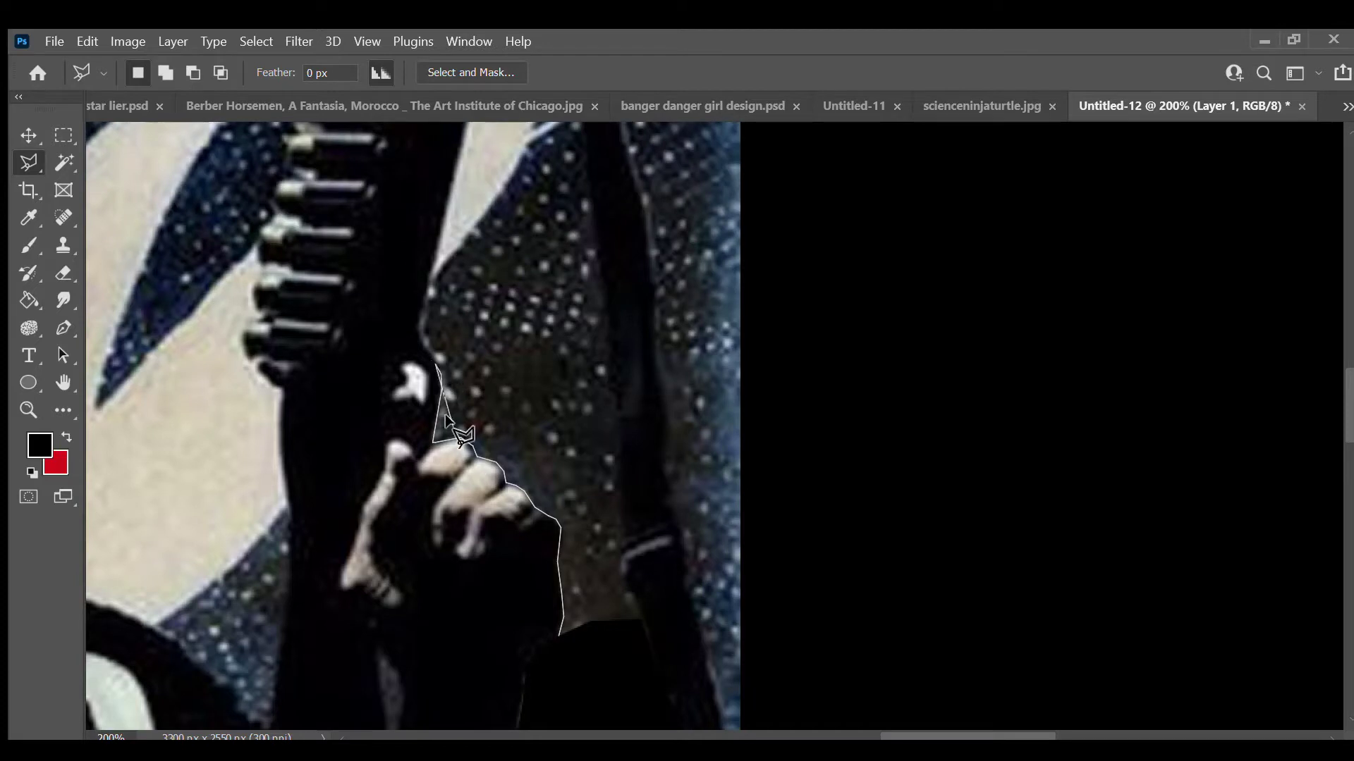
{"action": "scroll", "coordinate": [423, 339], "scroll_direction": "up", "scroll_amount": 3}
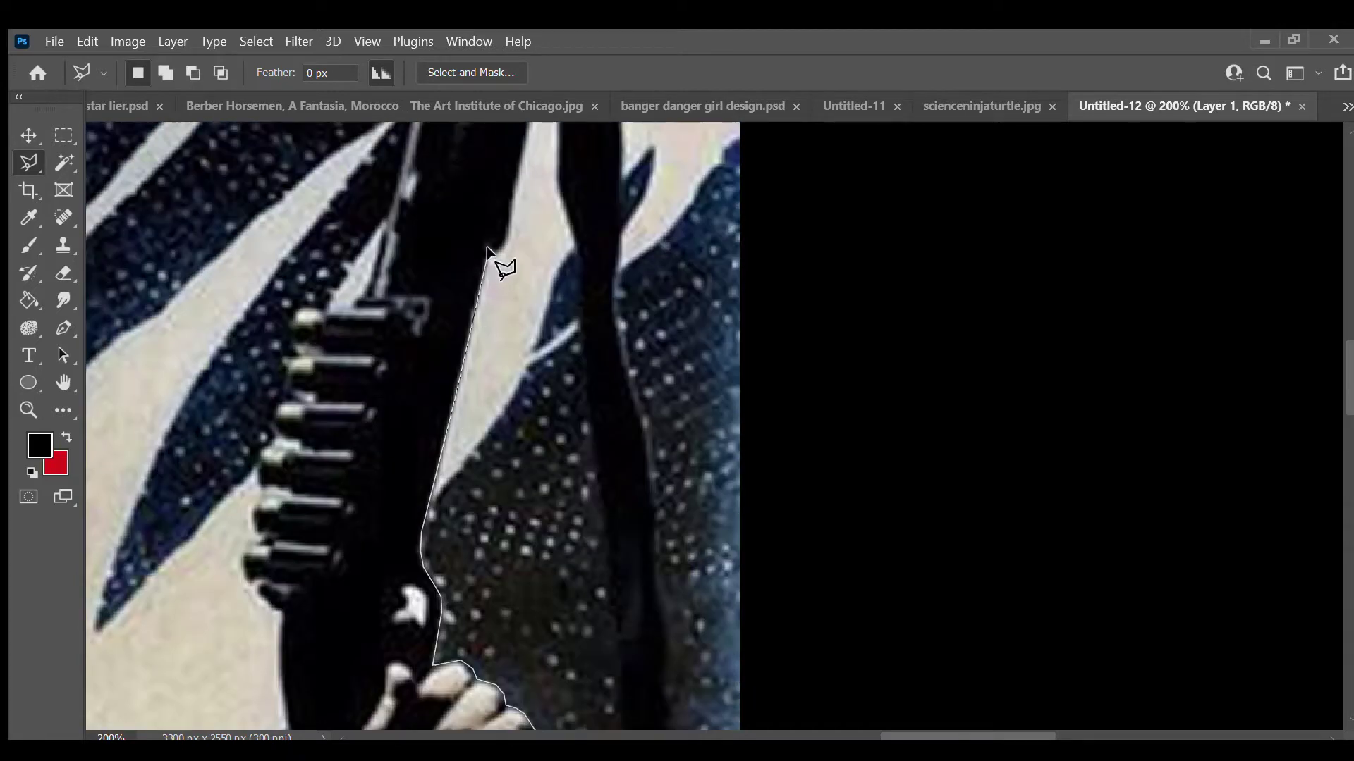
{"action": "scroll", "coordinate": [522, 282], "scroll_direction": "up", "scroll_amount": 2}
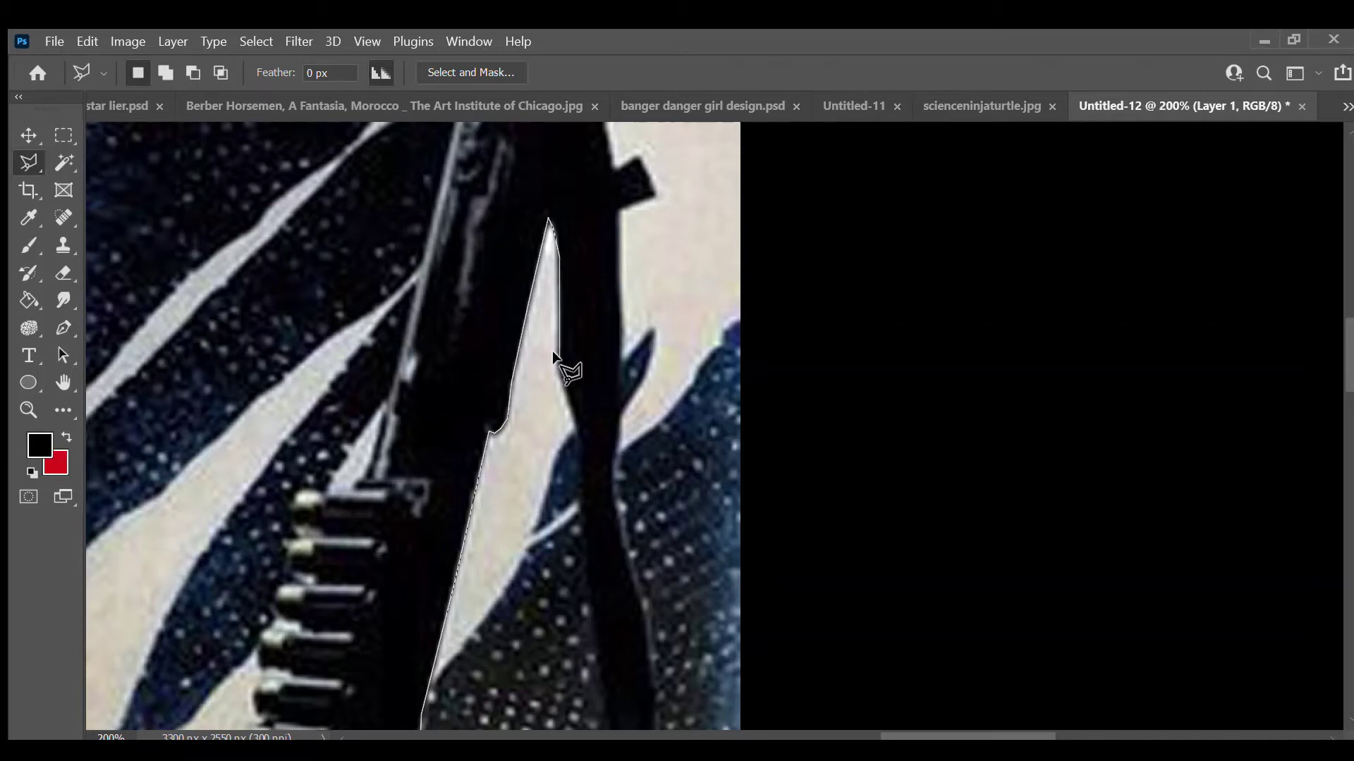
{"action": "scroll", "coordinate": [568, 403], "scroll_direction": "down", "scroll_amount": 1}
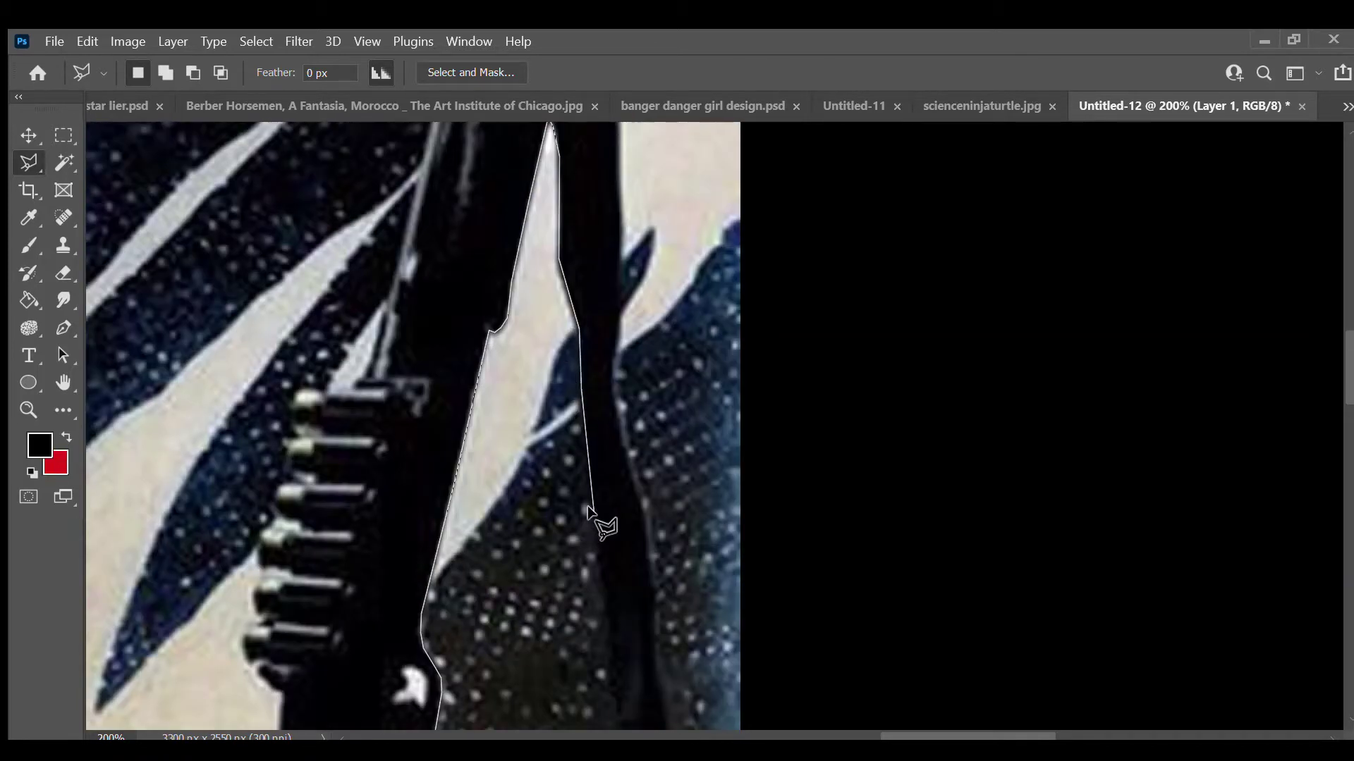
{"action": "scroll", "coordinate": [599, 520], "scroll_direction": "down", "scroll_amount": 3}
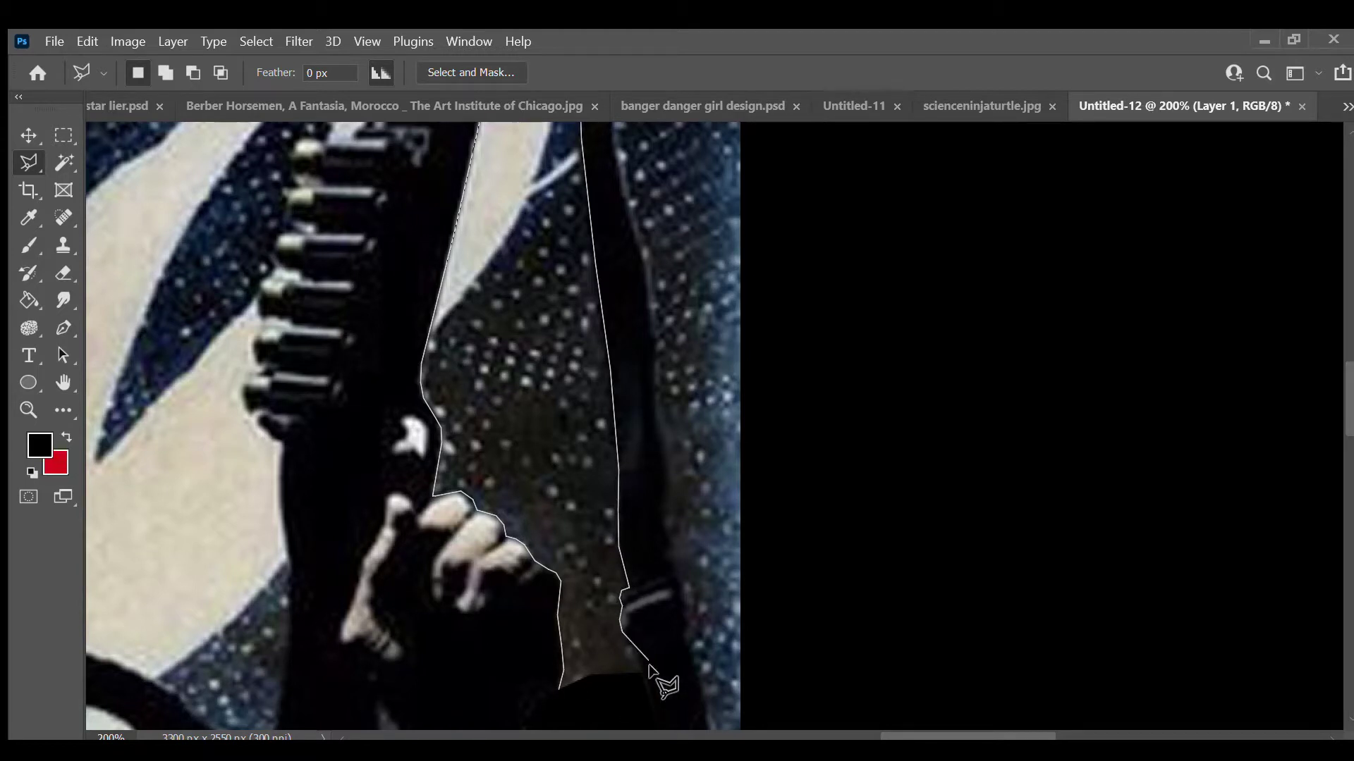
{"action": "scroll", "coordinate": [659, 682], "scroll_direction": "down", "scroll_amount": 3}
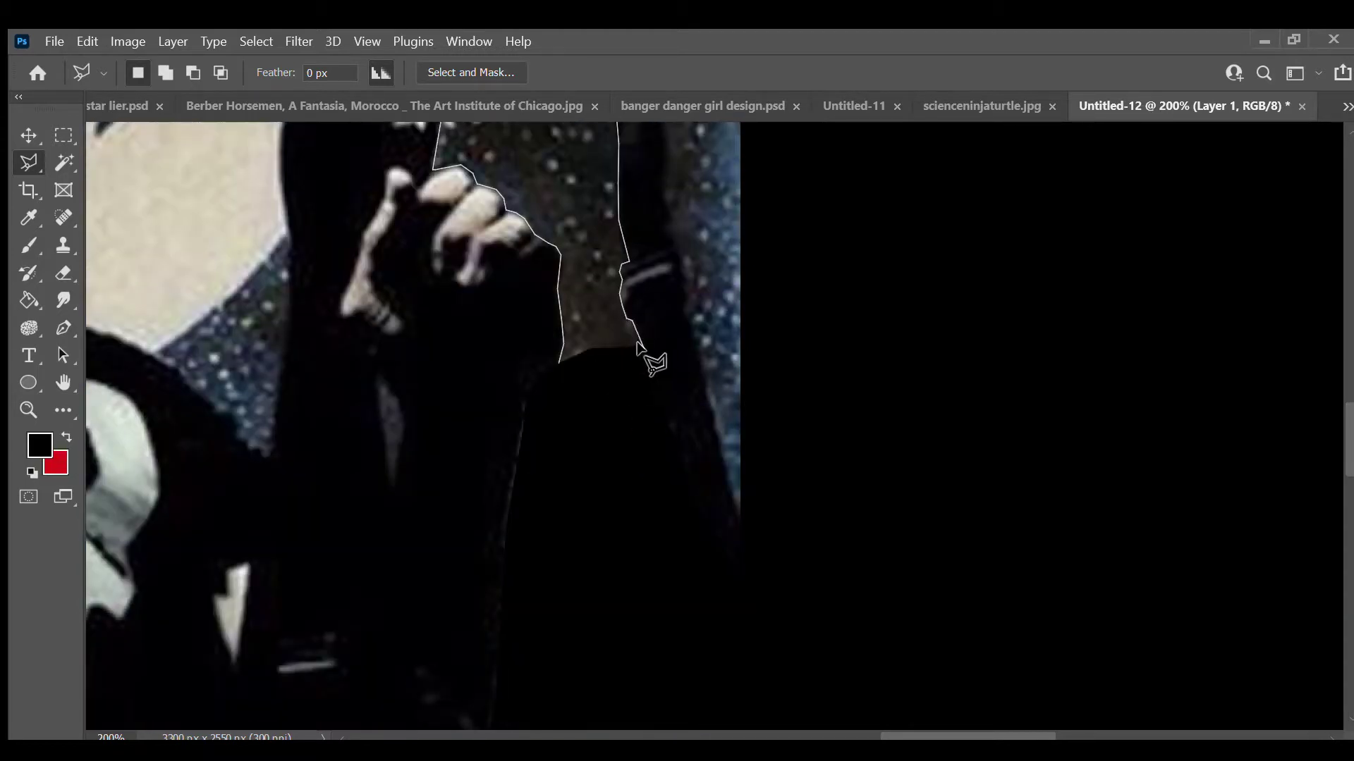
{"action": "scroll", "coordinate": [571, 282], "scroll_direction": "up", "scroll_amount": 4}
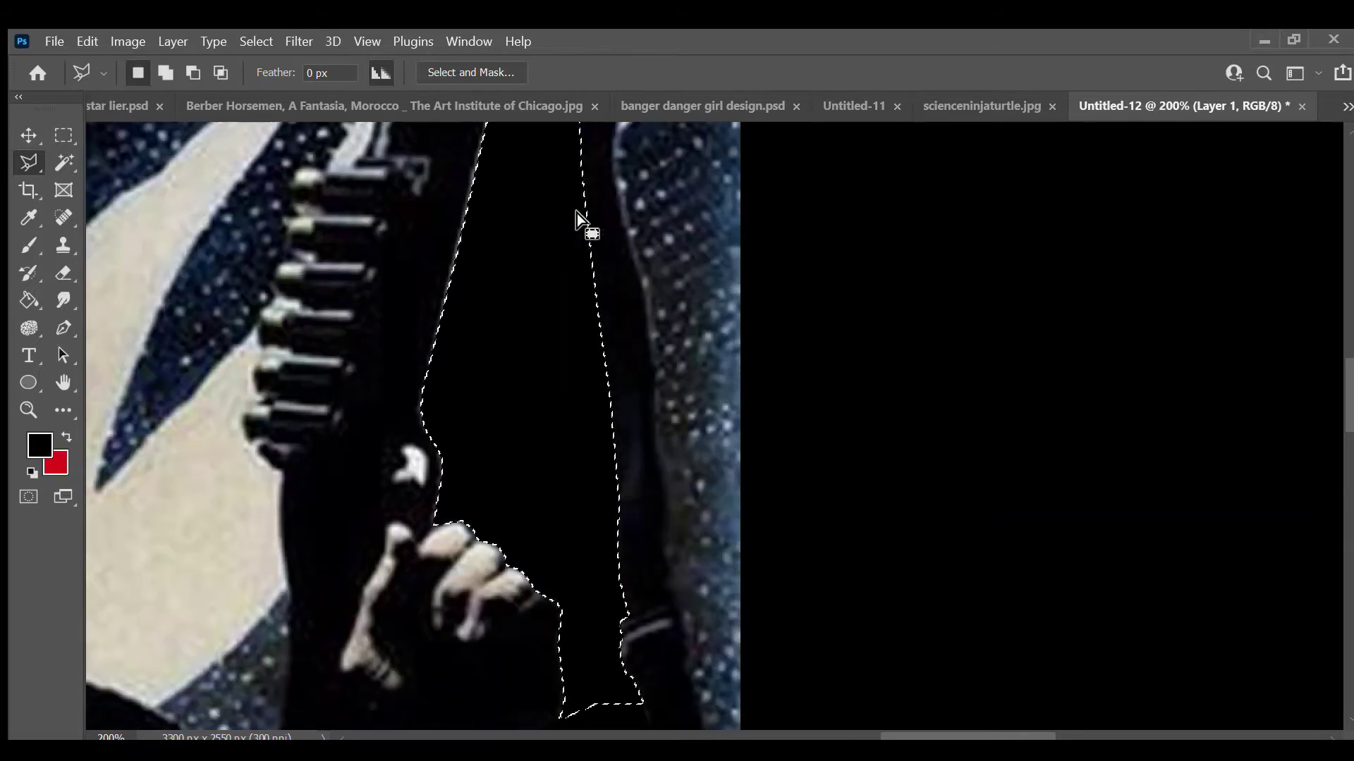
{"action": "scroll", "coordinate": [561, 270], "scroll_direction": "down", "scroll_amount": 3}
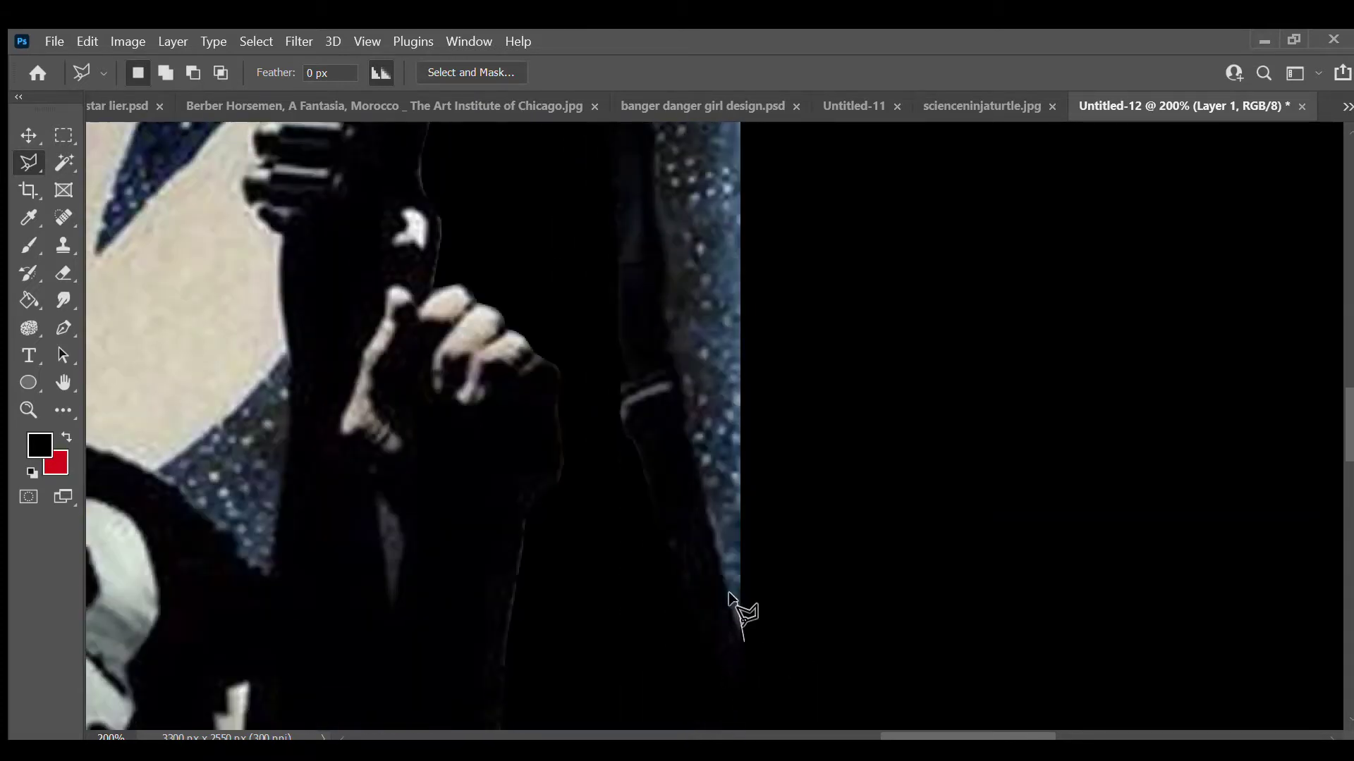
- Trace the background right of the rifle and strap past the image top, closing and filling it black
{"action": "scroll", "coordinate": [658, 314], "scroll_direction": "up", "scroll_amount": 2}
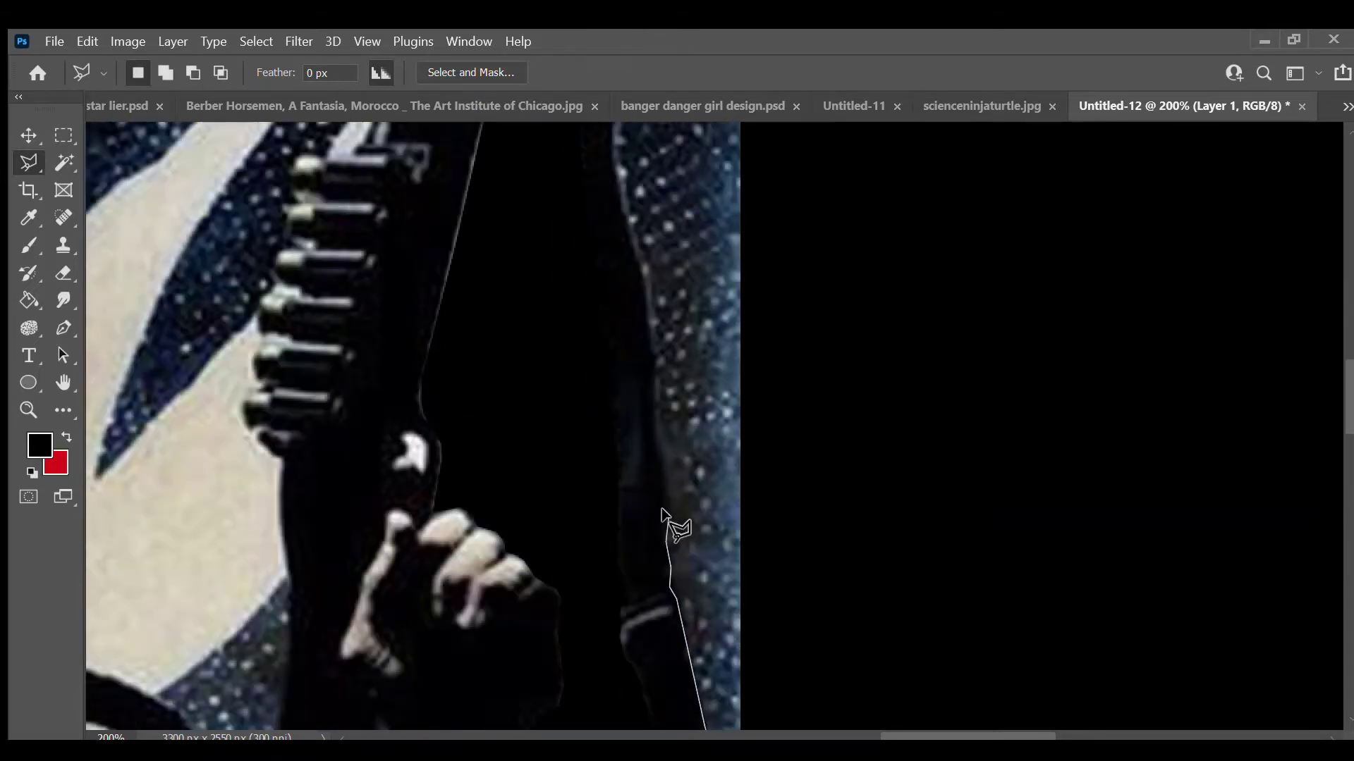
{"action": "scroll", "coordinate": [617, 267], "scroll_direction": "up", "scroll_amount": 3}
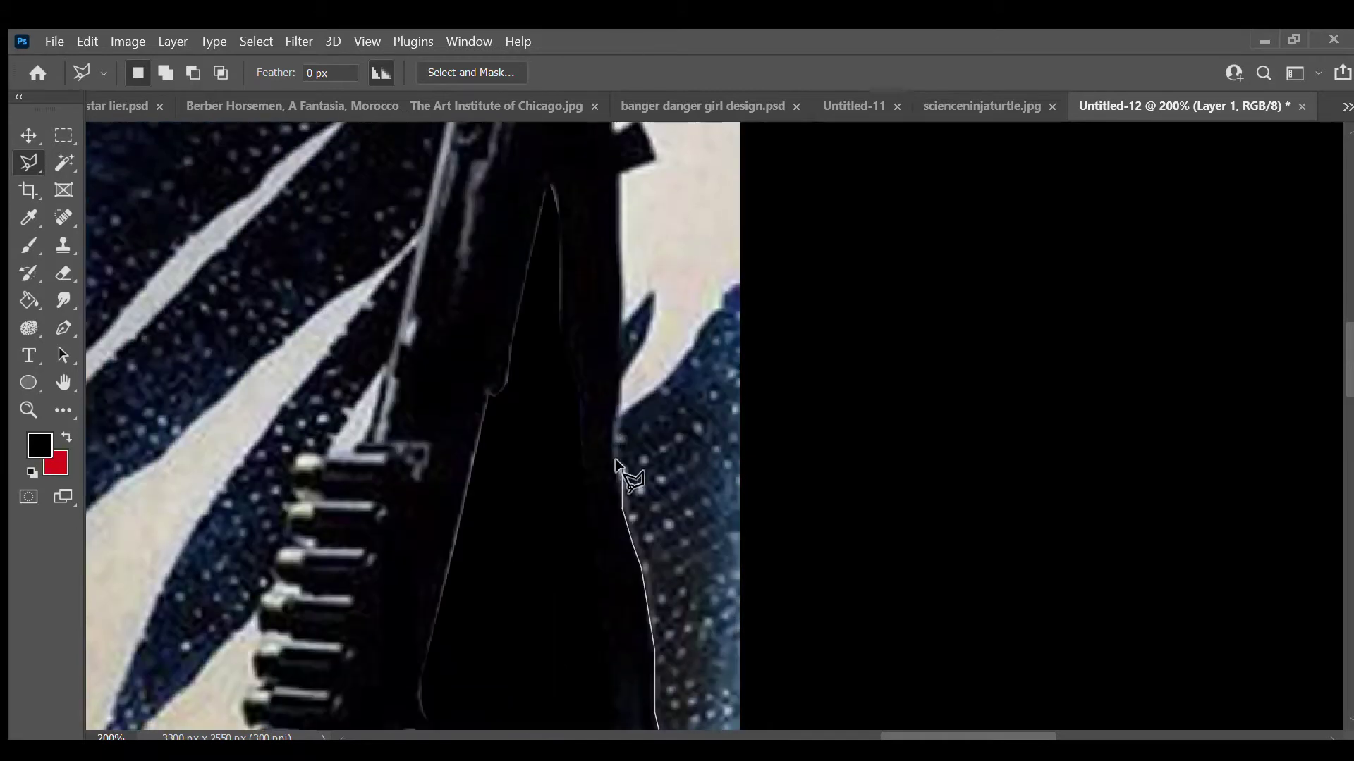
{"action": "scroll", "coordinate": [615, 373], "scroll_direction": "up", "scroll_amount": 2}
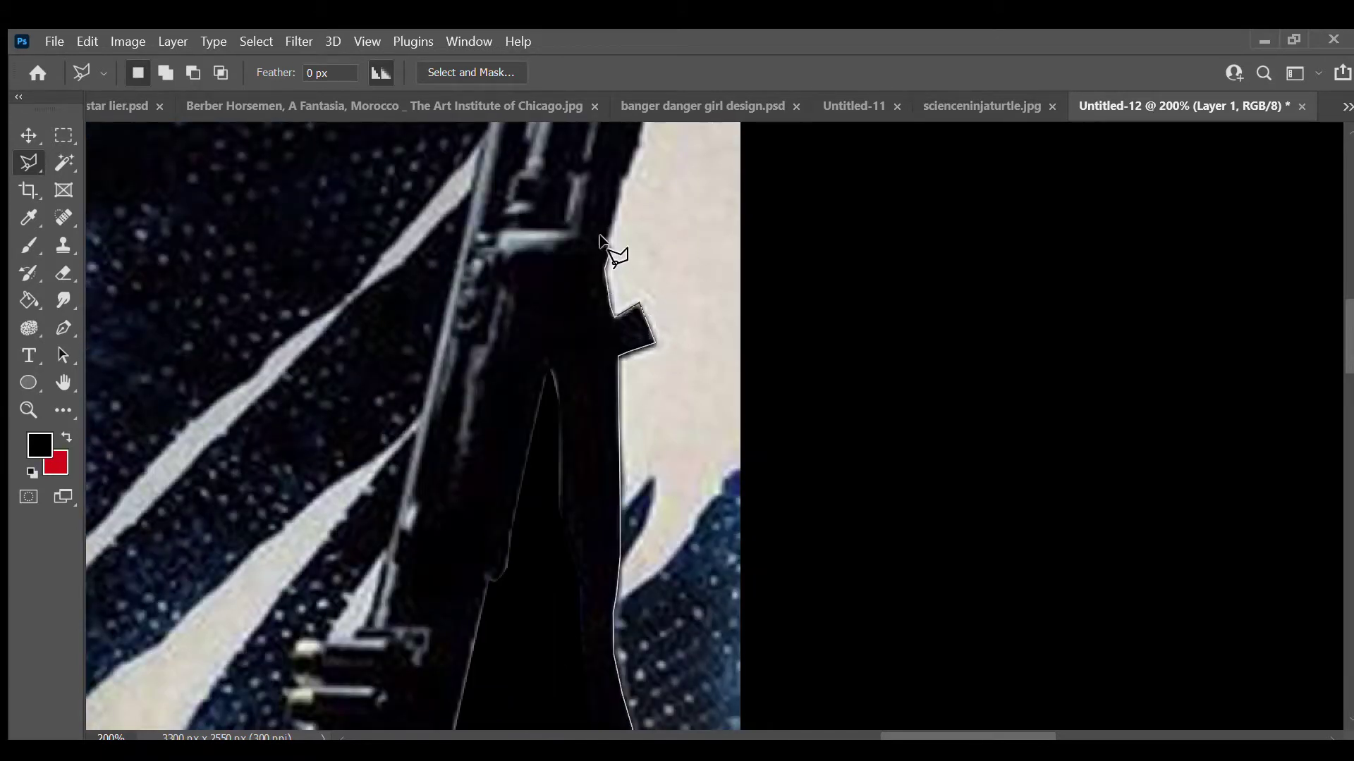
{"action": "scroll", "coordinate": [604, 251], "scroll_direction": "up", "scroll_amount": 3}
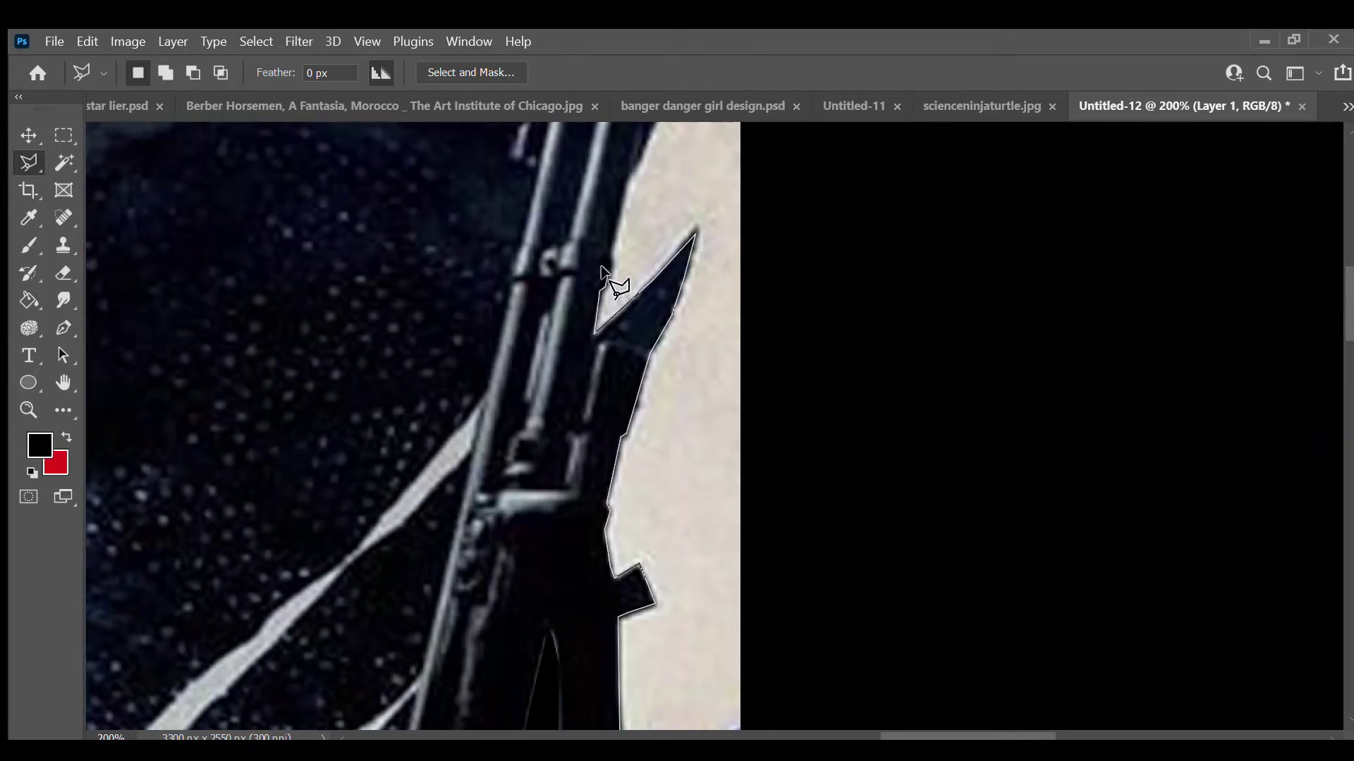
{"action": "scroll", "coordinate": [648, 374], "scroll_direction": "up", "scroll_amount": 5}
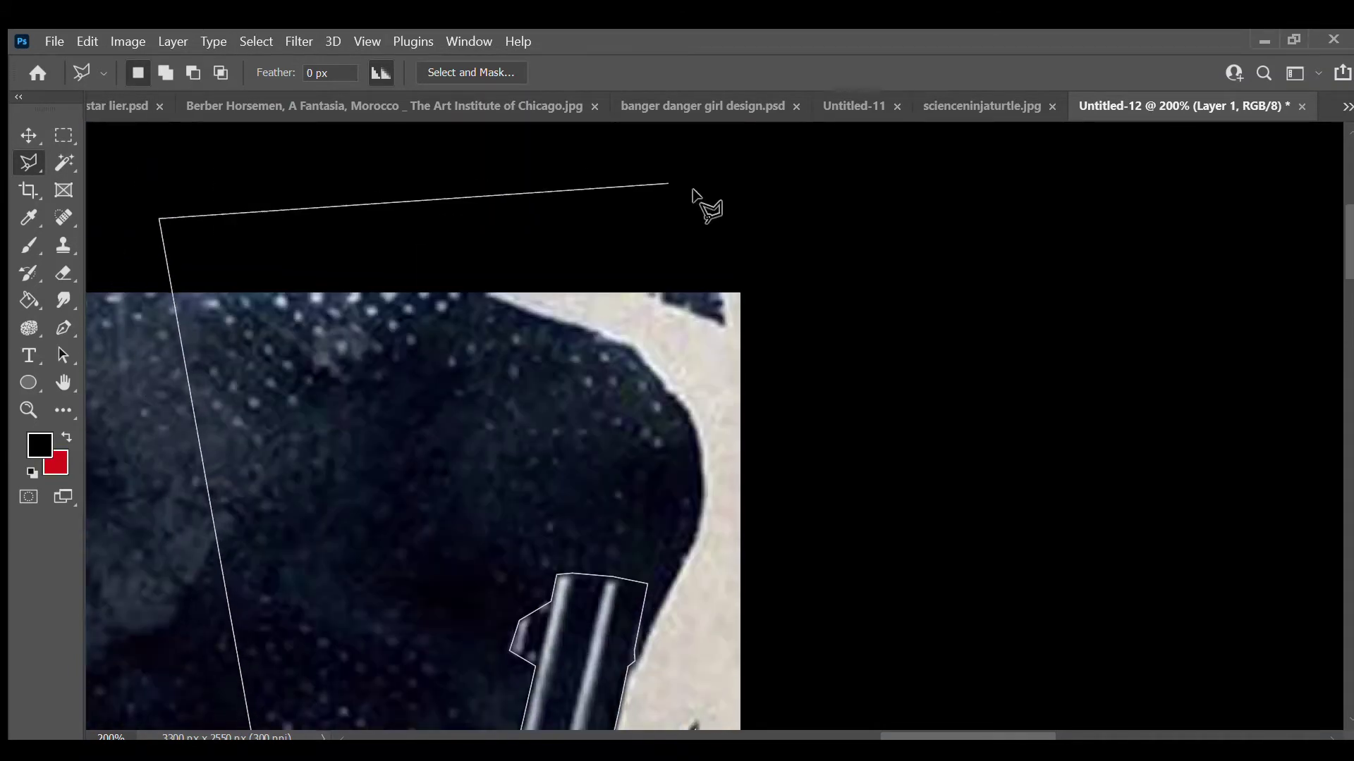
{"action": "left_click", "coordinate": [837, 204]}
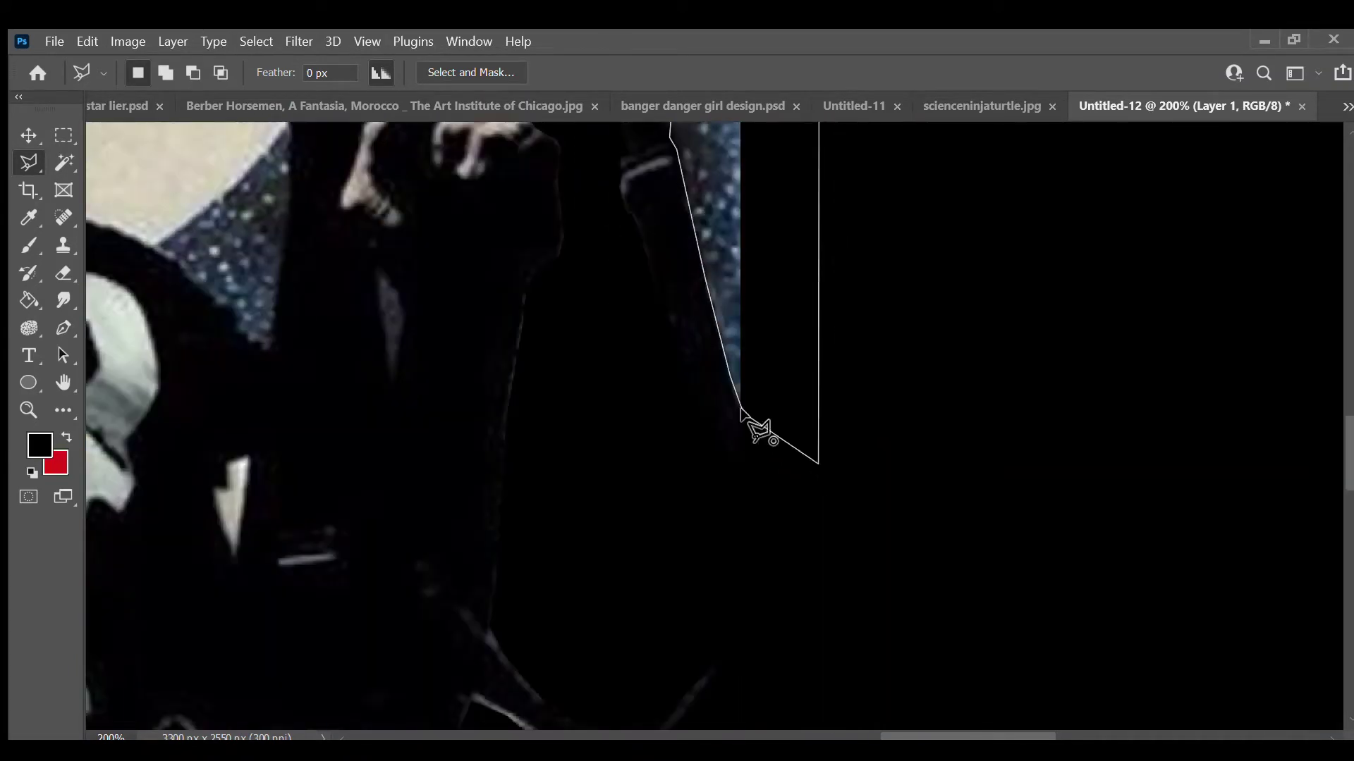
{"action": "double_click", "coordinate": [755, 423]}
{"action": "scroll", "coordinate": [431, 319], "scroll_direction": "up", "scroll_amount": 5}
- Begin tracing the light area along the shirt edge up toward the face
{"action": "scroll", "coordinate": [432, 320], "scroll_direction": "up", "scroll_amount": 3}
{"action": "scroll", "coordinate": [434, 324], "scroll_direction": "left", "scroll_amount": 3}
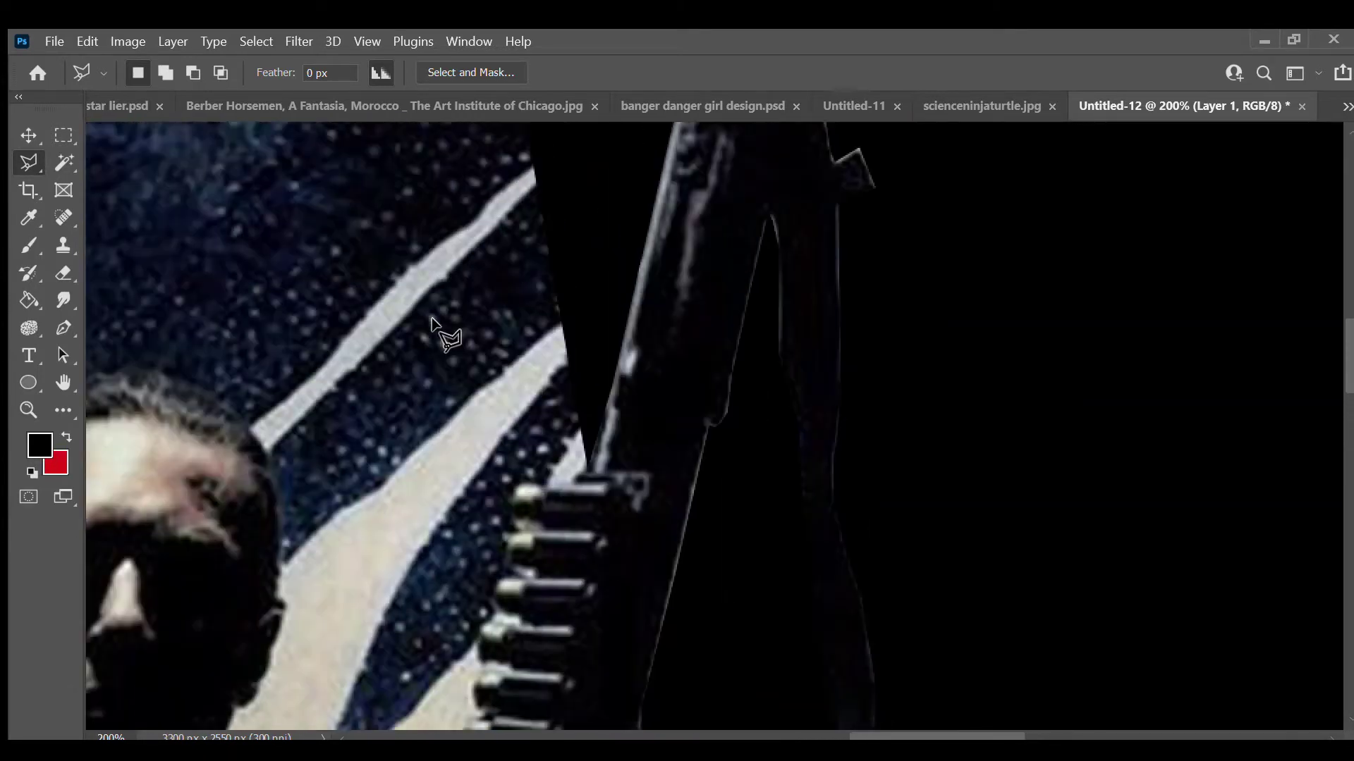
{"action": "scroll", "coordinate": [438, 332], "scroll_direction": "up", "scroll_amount": 3}
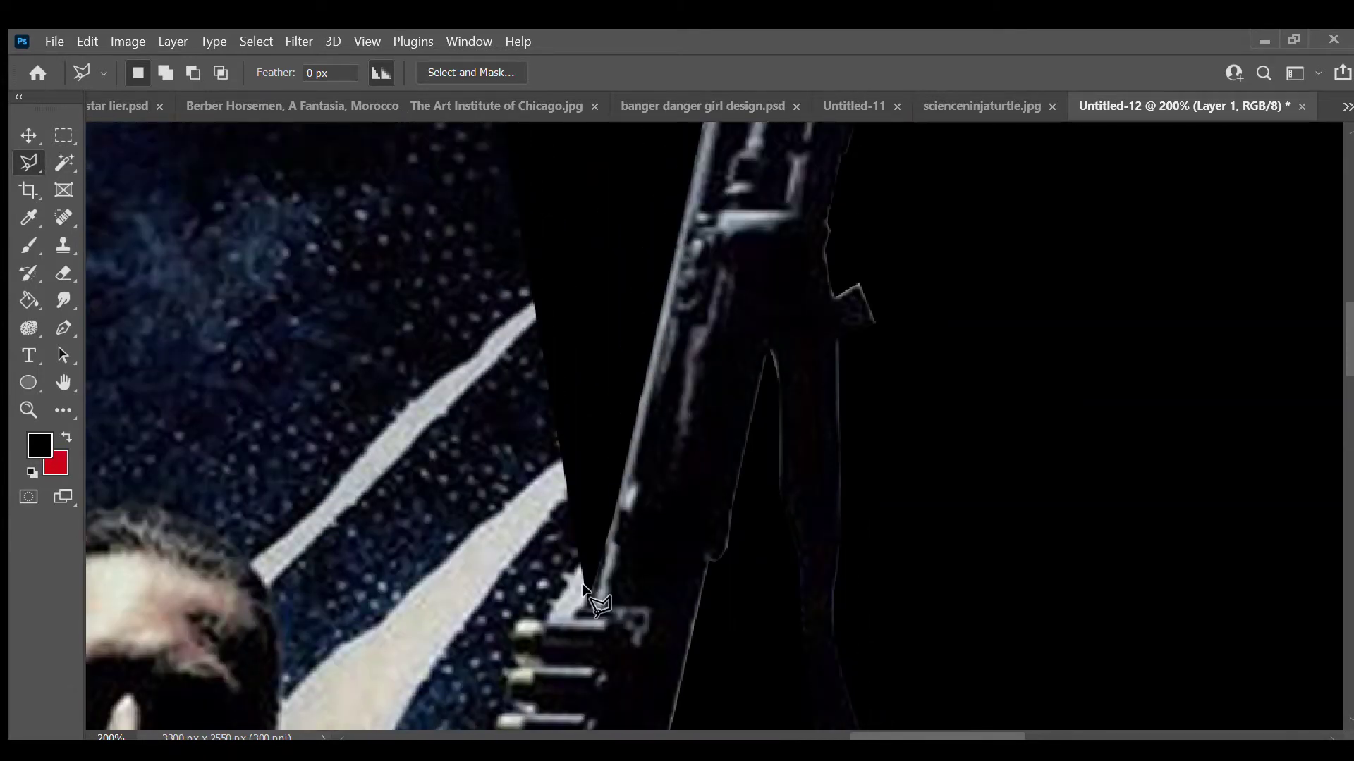
{"action": "scroll", "coordinate": [507, 613], "scroll_direction": "down", "scroll_amount": 3}
{"action": "scroll", "coordinate": [474, 635], "scroll_direction": "down", "scroll_amount": 3}
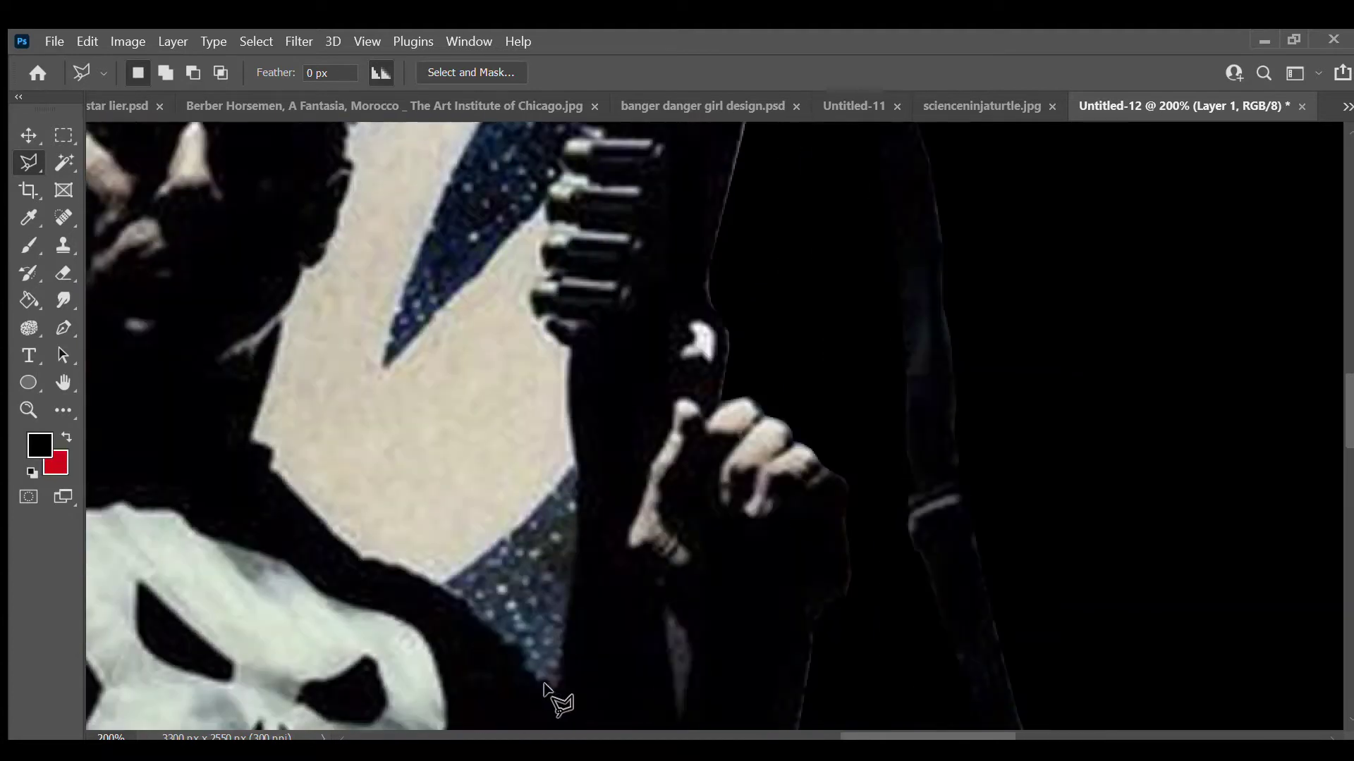
{"action": "left_click", "coordinate": [555, 685]}
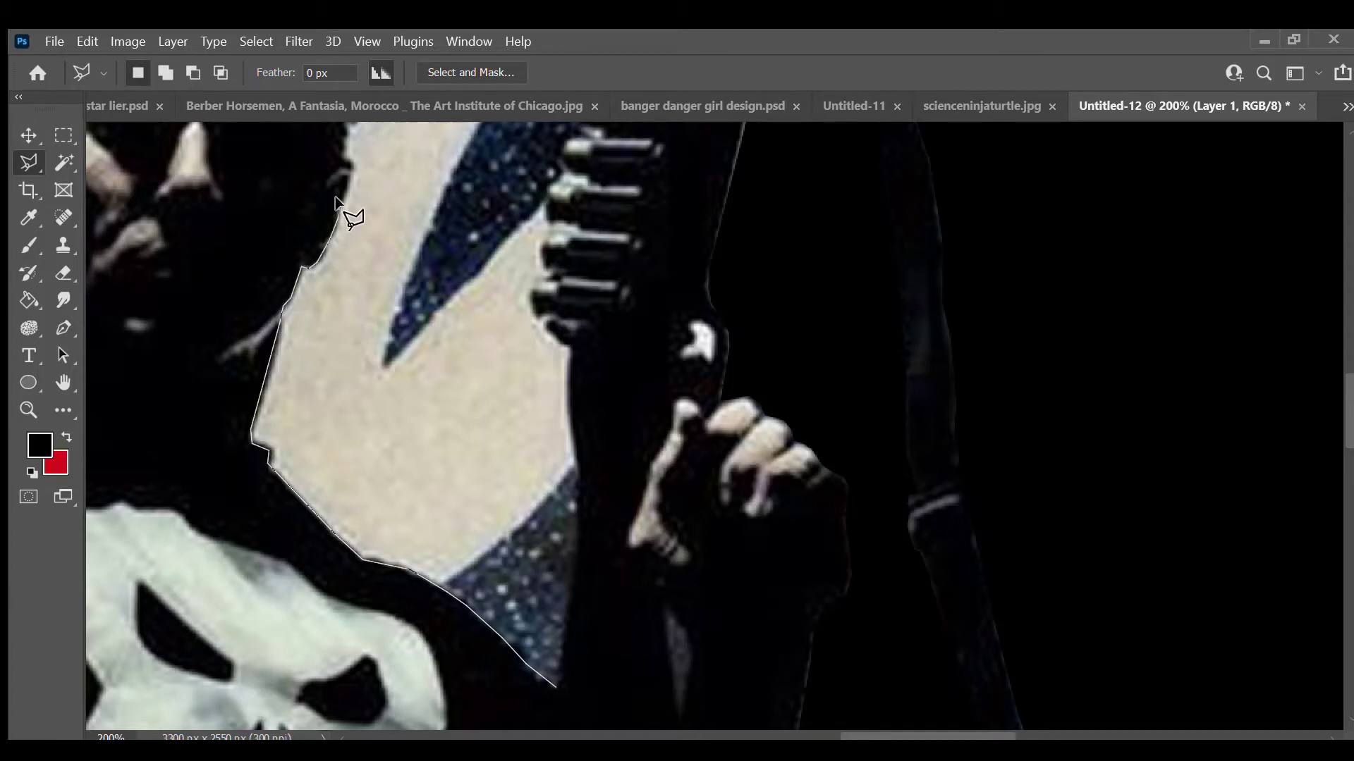
{"action": "left_click_drag", "start_coordinate": [342, 165], "coordinate": [348, 568]}
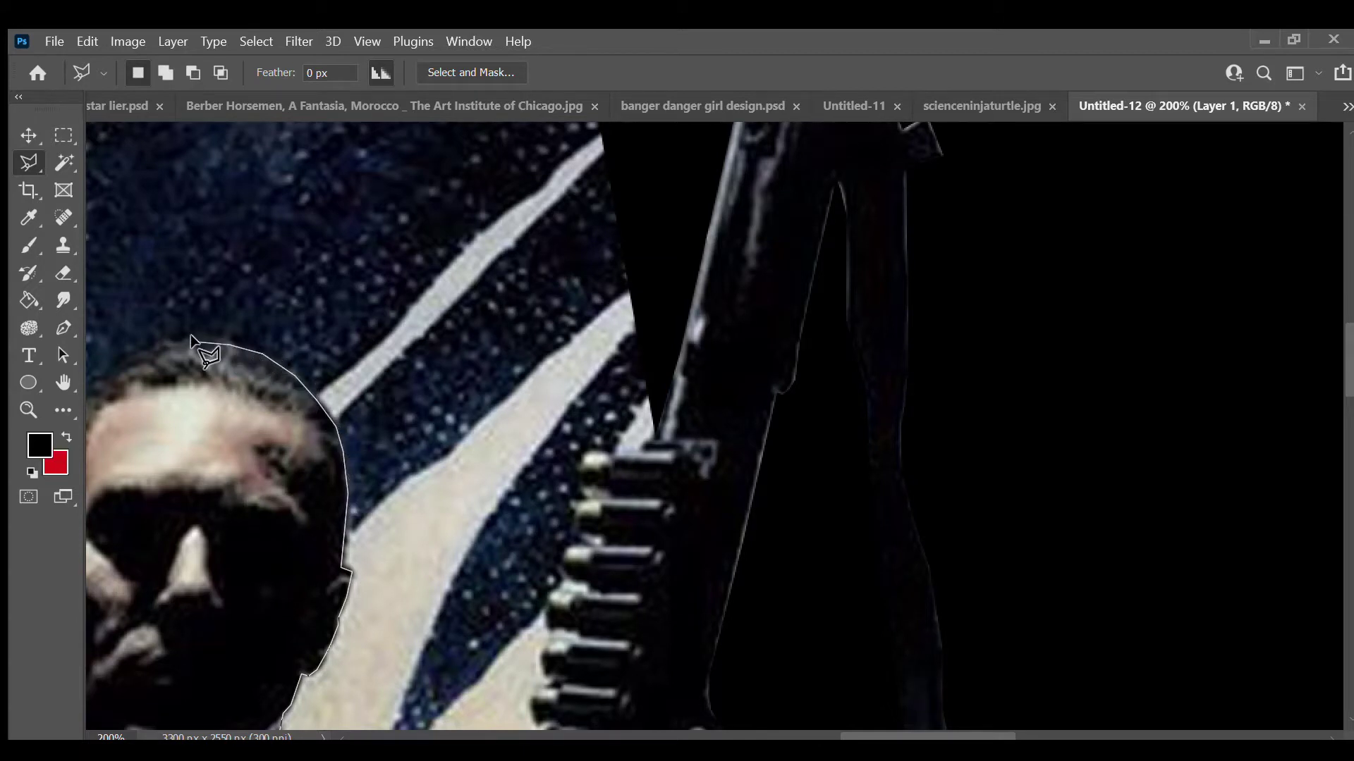
- Outline down the head's left side, close the selection and delete the skull artwork to black
{"action": "left_click_drag", "start_coordinate": [191, 335], "coordinate": [472, 339]}
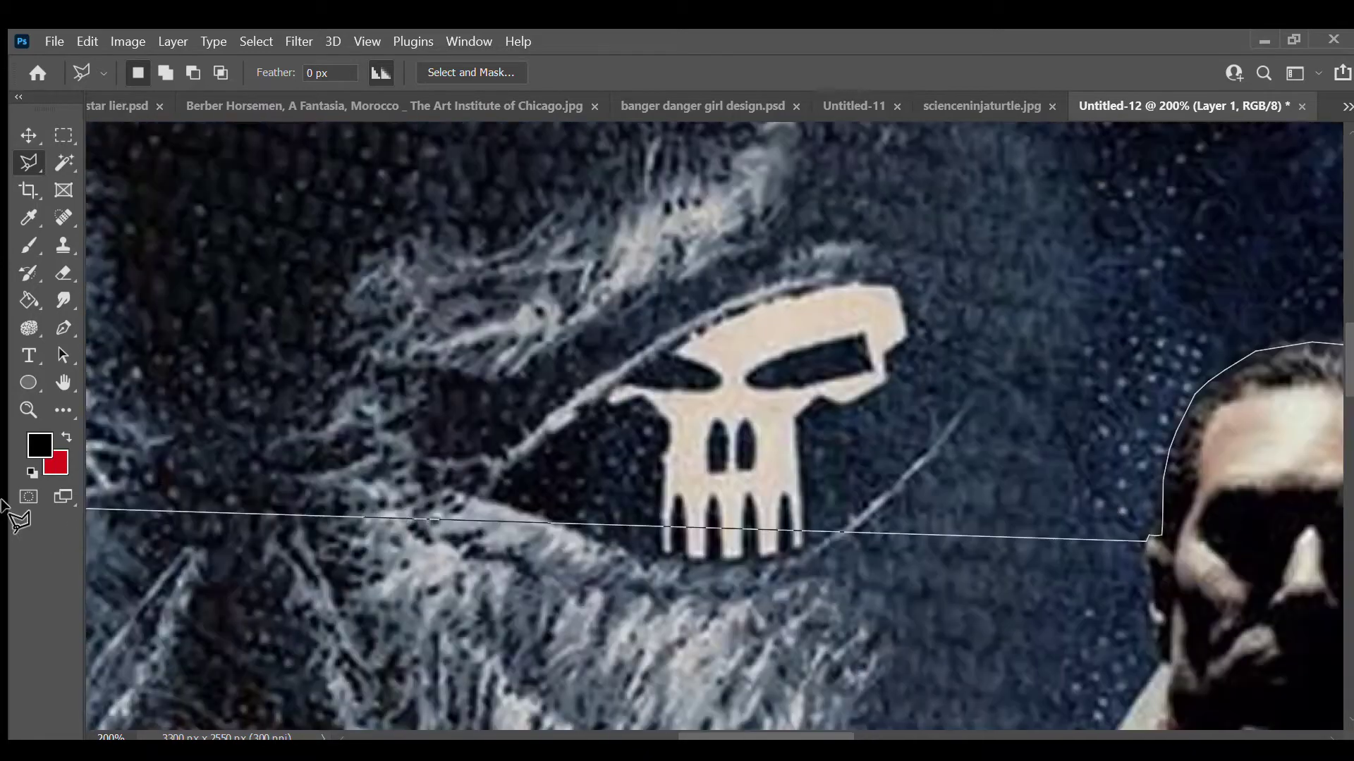
{"action": "key", "text": "ctrl+minus"}
{"action": "key", "text": "ctrl+minus"}
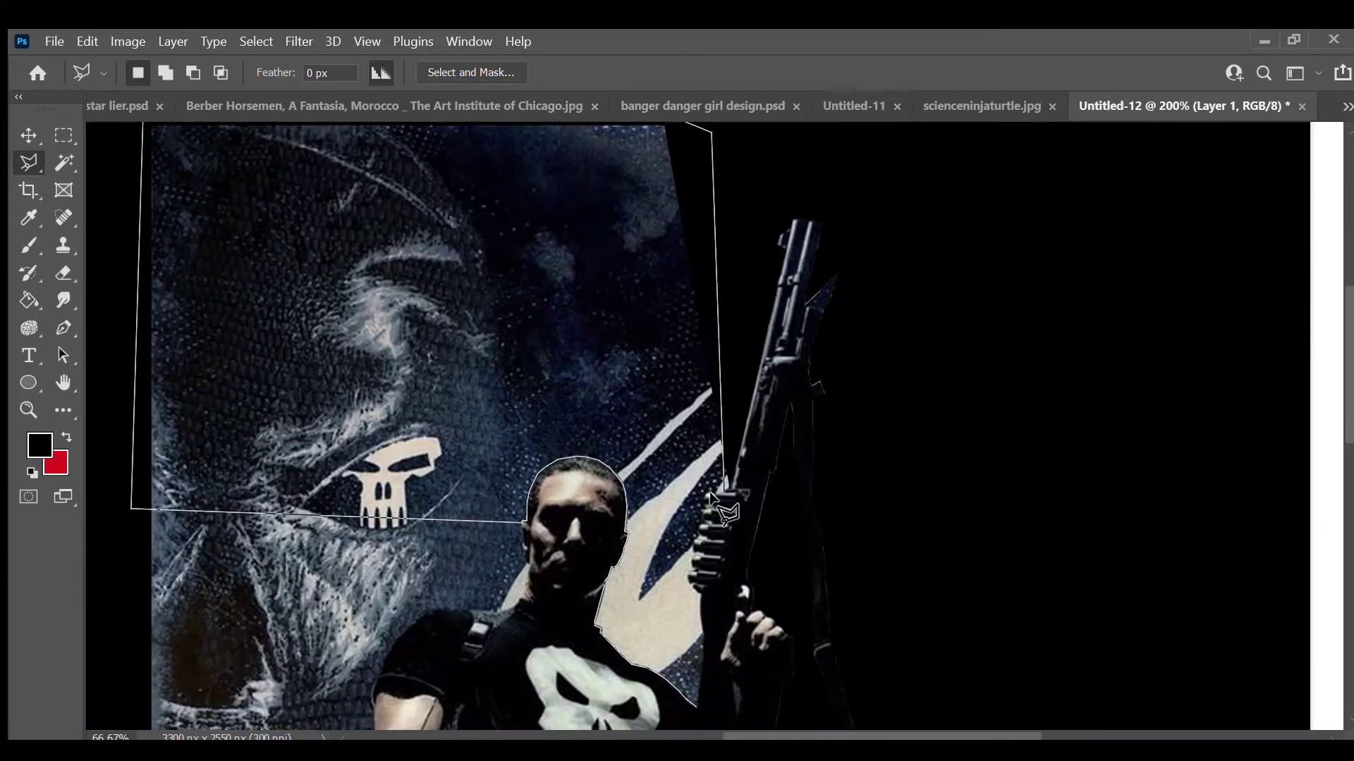
{"action": "left_click", "coordinate": [694, 704]}
{"action": "key", "text": "Delete"}
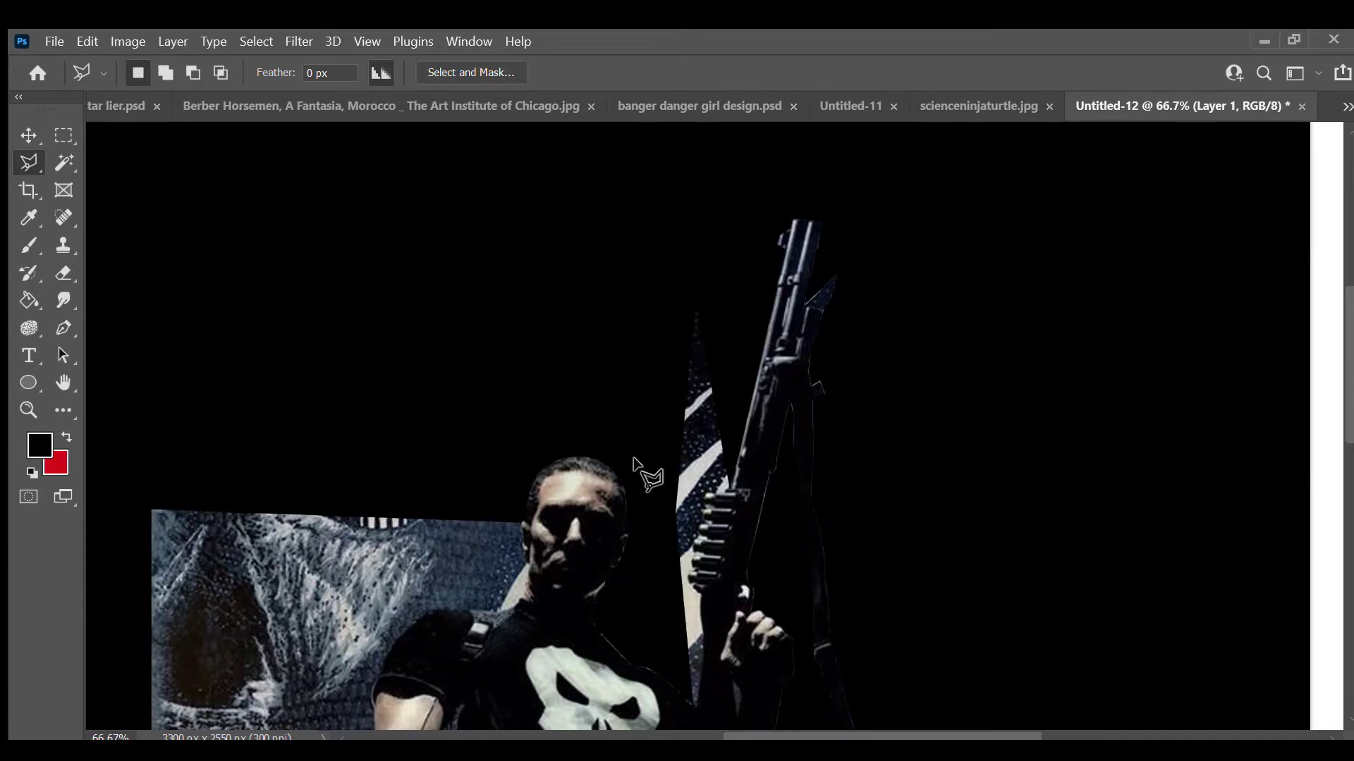
{"action": "key", "text": "ctrl+plus"}
{"action": "key", "text": "ctrl+plus"}
- Outline the small light triangle by the arm and delete it to black
{"action": "left_click", "coordinate": [539, 500]}
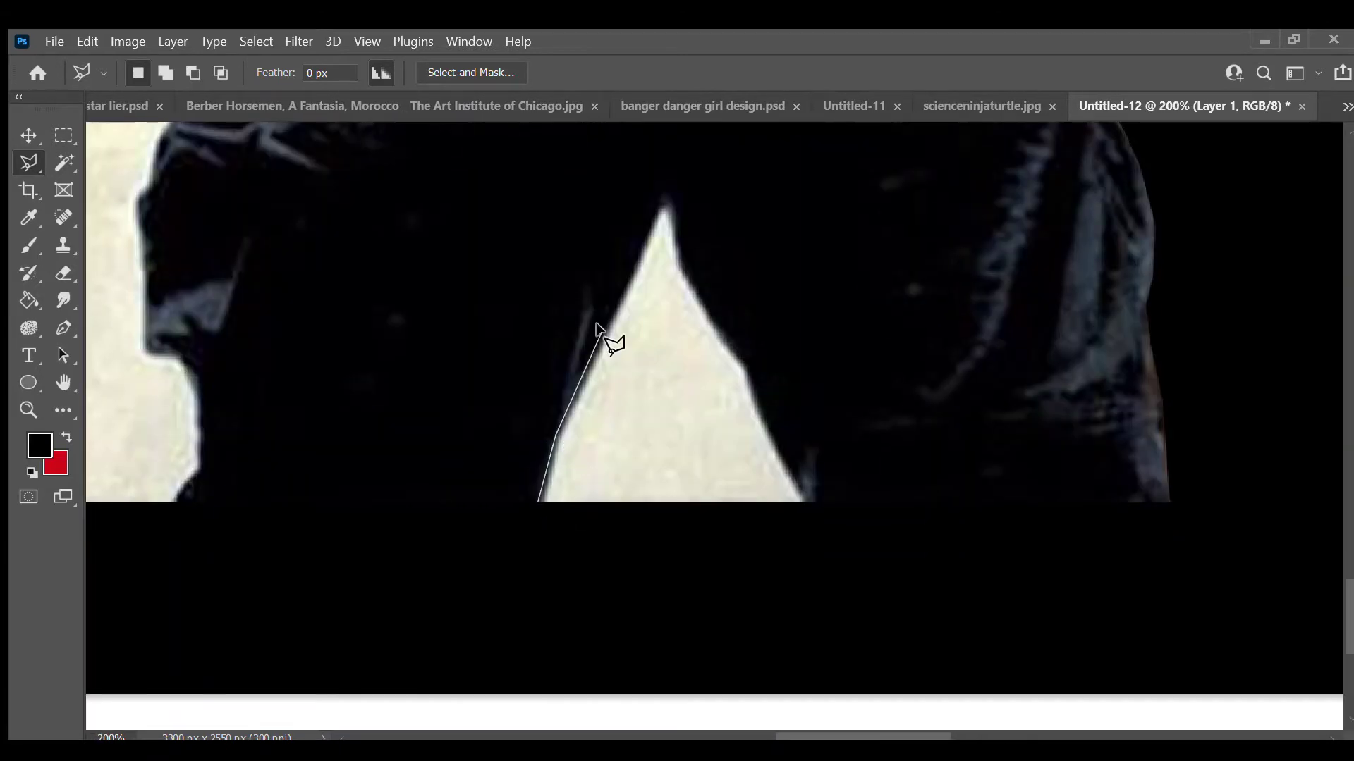
{"action": "left_click", "coordinate": [538, 502]}
{"action": "key", "text": "Delete"}
{"action": "scroll", "coordinate": [350, 468], "scroll_direction": "left", "scroll_amount": 3}
- Outline the light gap along the torso edge from its bottom to its top tip
{"action": "left_click", "coordinate": [377, 502]}
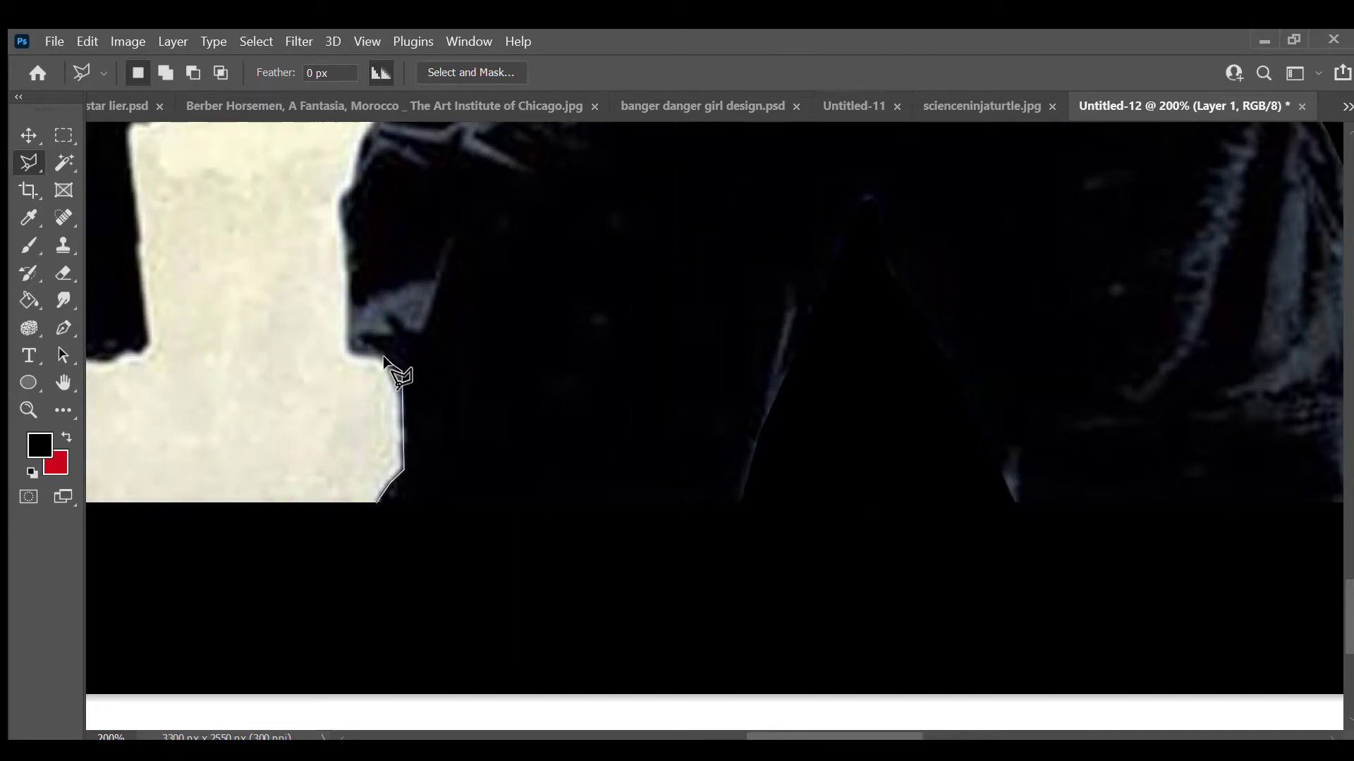
{"action": "scroll", "coordinate": [340, 217], "scroll_direction": "up", "scroll_amount": 4}
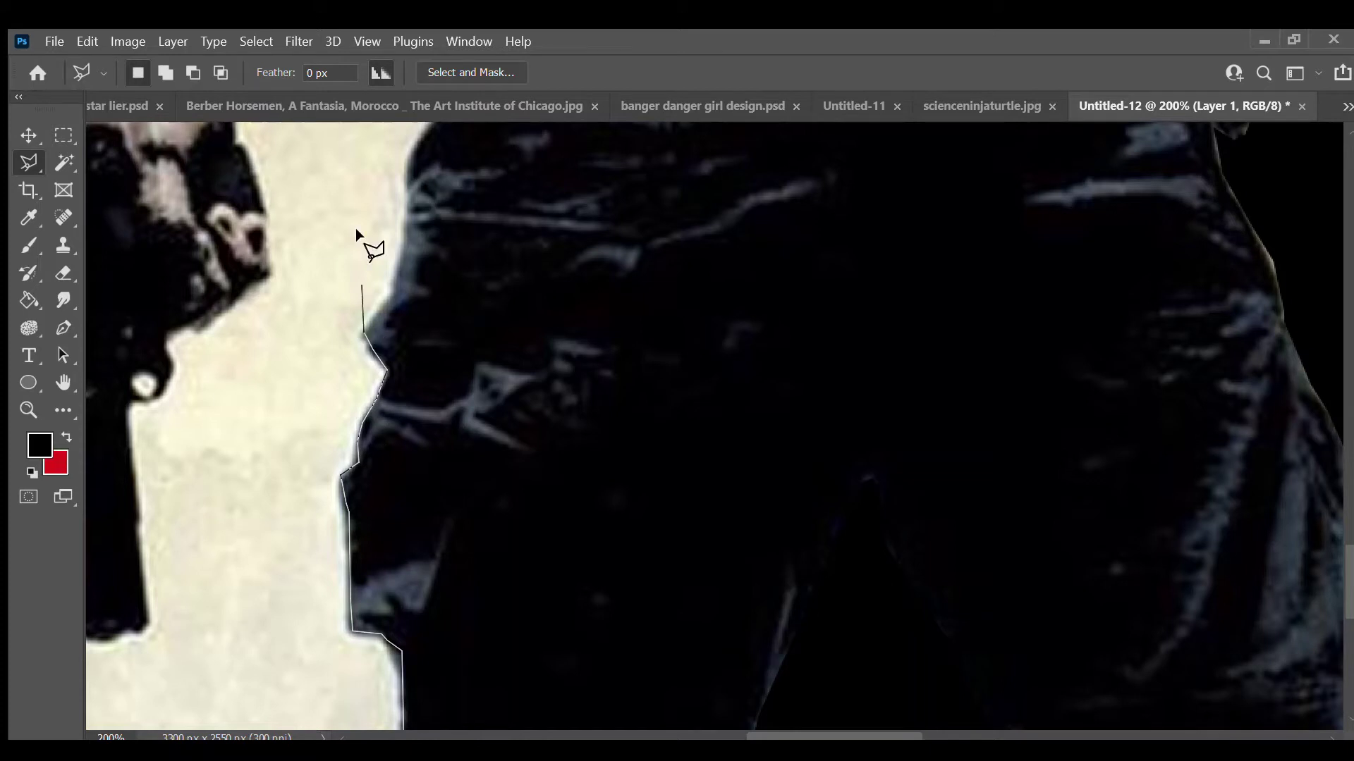
{"action": "scroll", "coordinate": [389, 286], "scroll_direction": "up", "scroll_amount": 3}
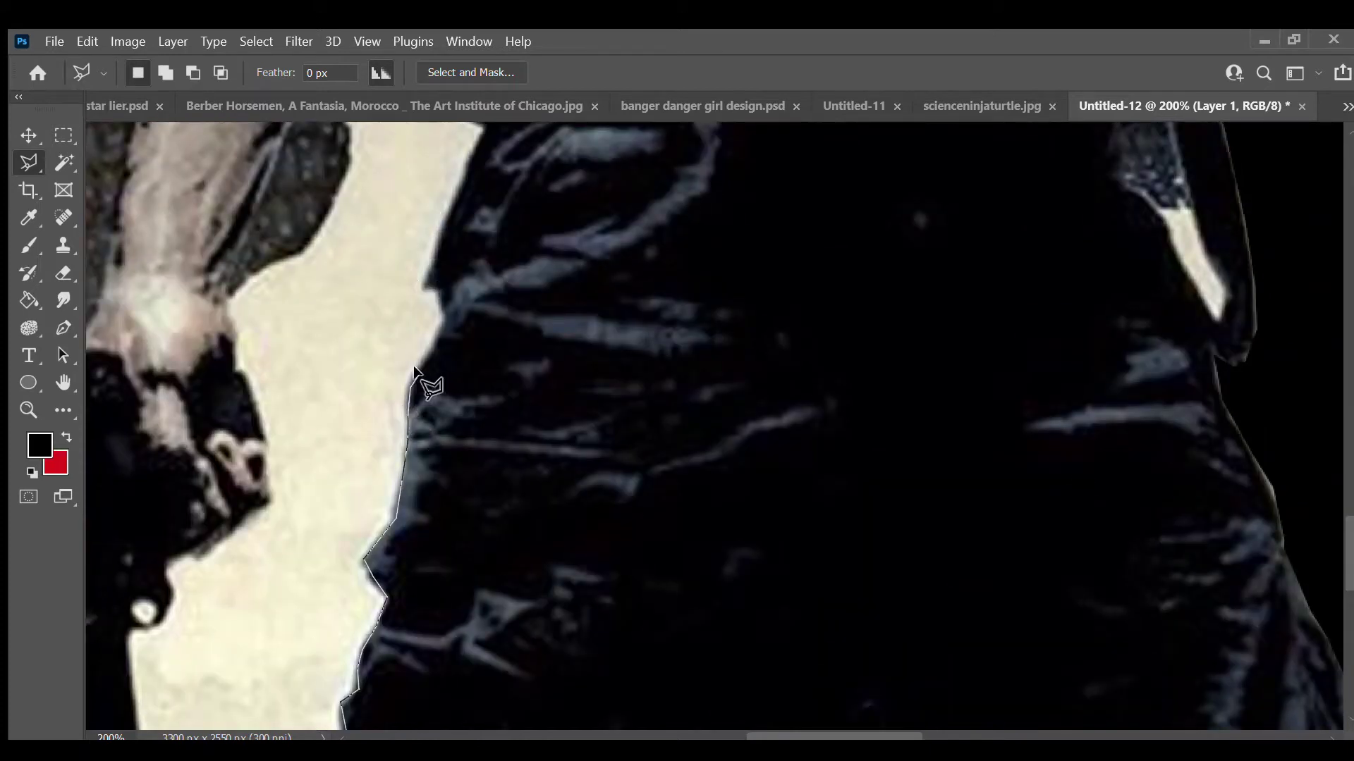
{"action": "left_click", "coordinate": [442, 316]}
{"action": "left_click", "coordinate": [422, 288]}
{"action": "scroll", "coordinate": [422, 287], "scroll_direction": "up", "scroll_amount": 4}
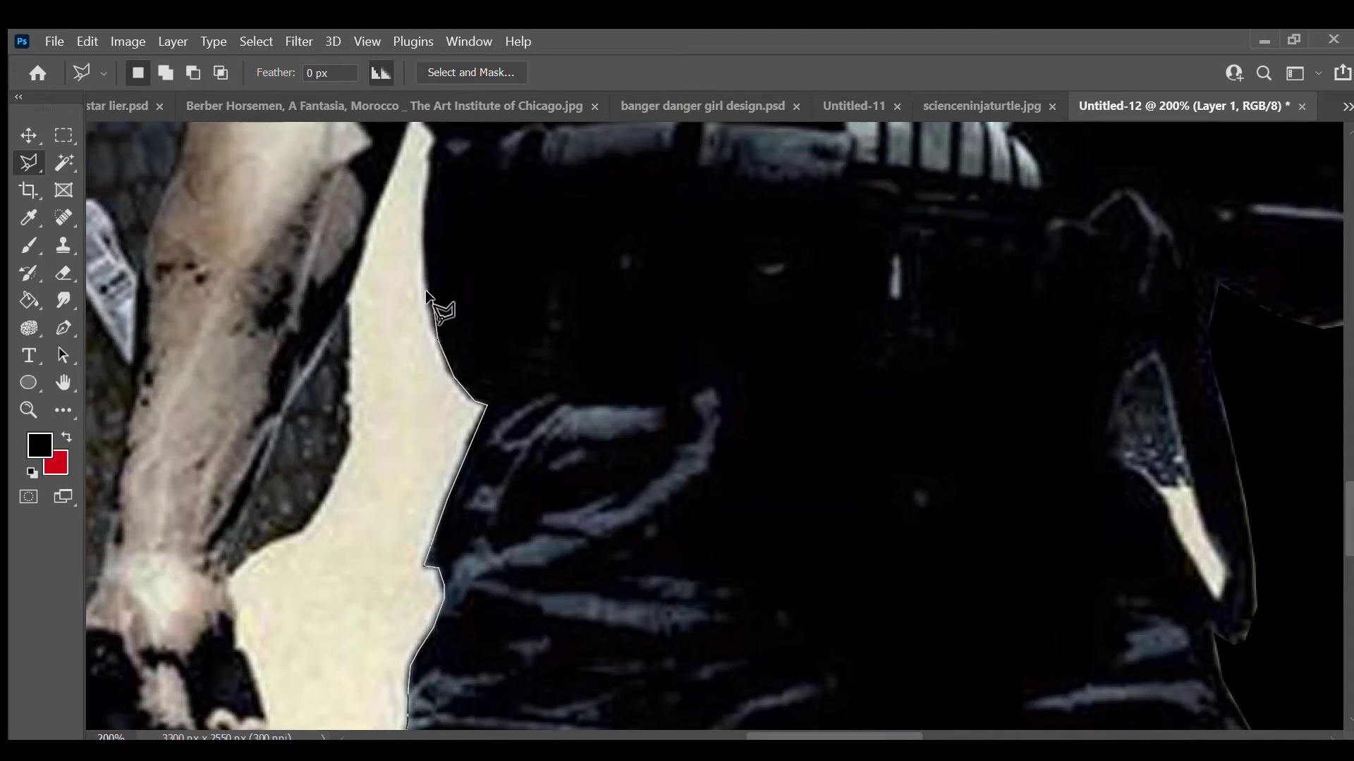
{"action": "scroll", "coordinate": [428, 173], "scroll_direction": "up", "scroll_amount": 2}
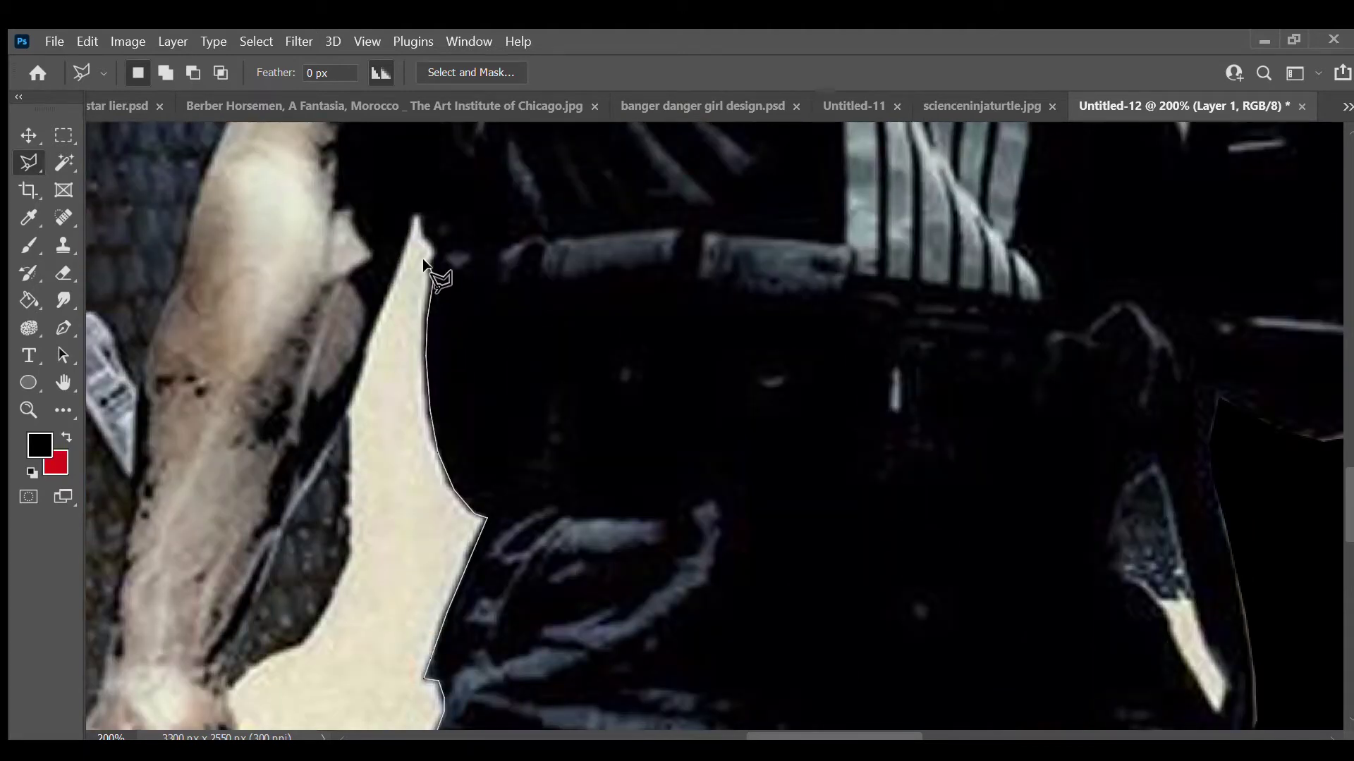
{"action": "left_click", "coordinate": [416, 213]}
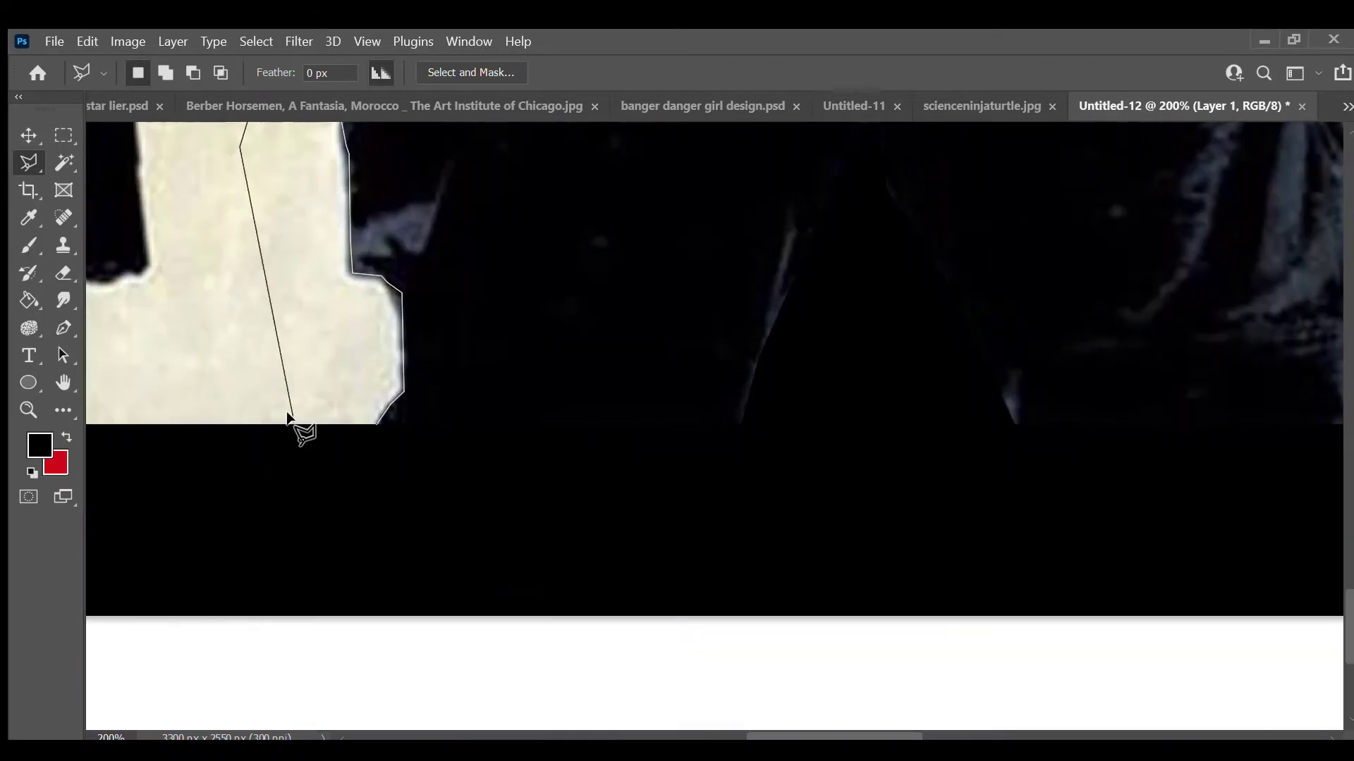
{"action": "left_click", "coordinate": [291, 462]}
{"action": "left_click", "coordinate": [366, 426]}
{"action": "scroll", "coordinate": [332, 356], "scroll_direction": "up", "scroll_amount": 5}
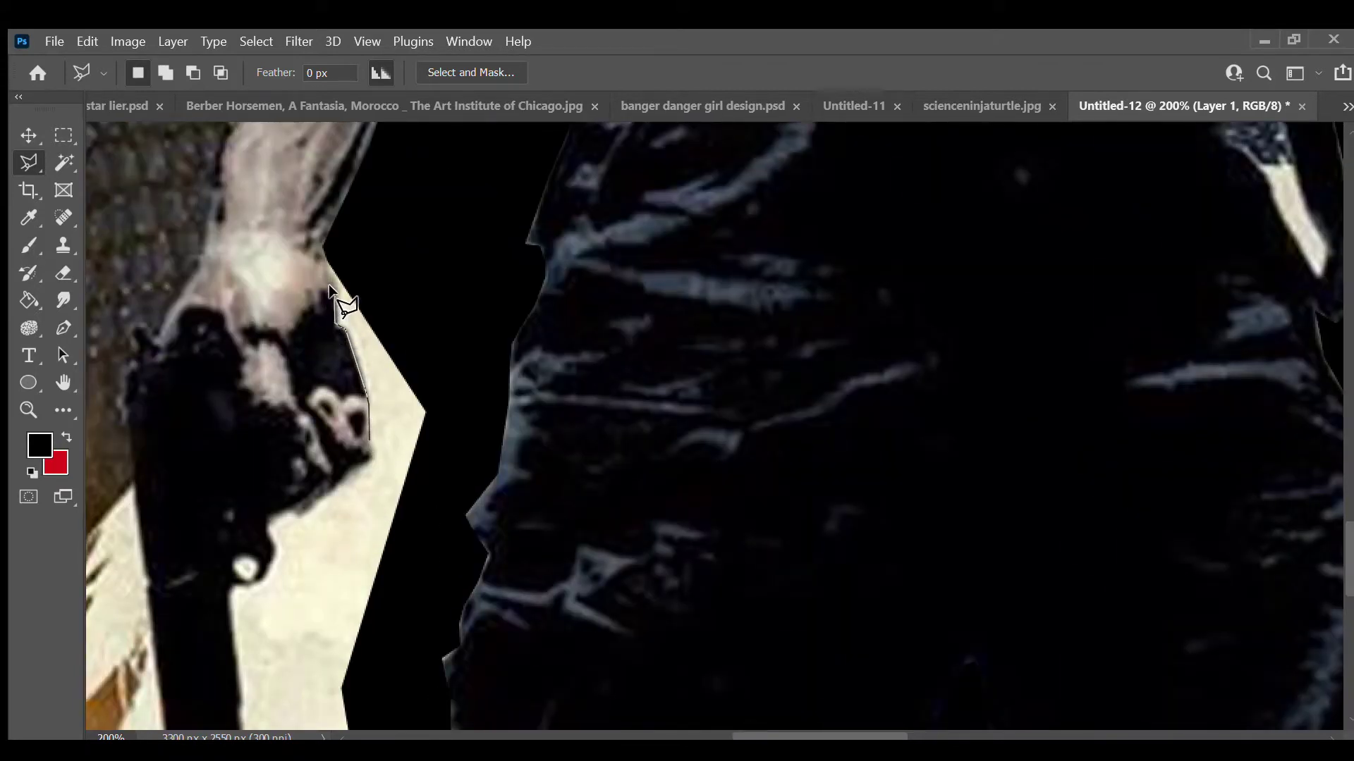
- Outline the light strip beside the pistol and hand along the gun's right edge
{"action": "left_click", "coordinate": [380, 227]}
{"action": "left_click", "coordinate": [459, 447]}
{"action": "scroll", "coordinate": [459, 447], "scroll_direction": "down", "scroll_amount": 5}
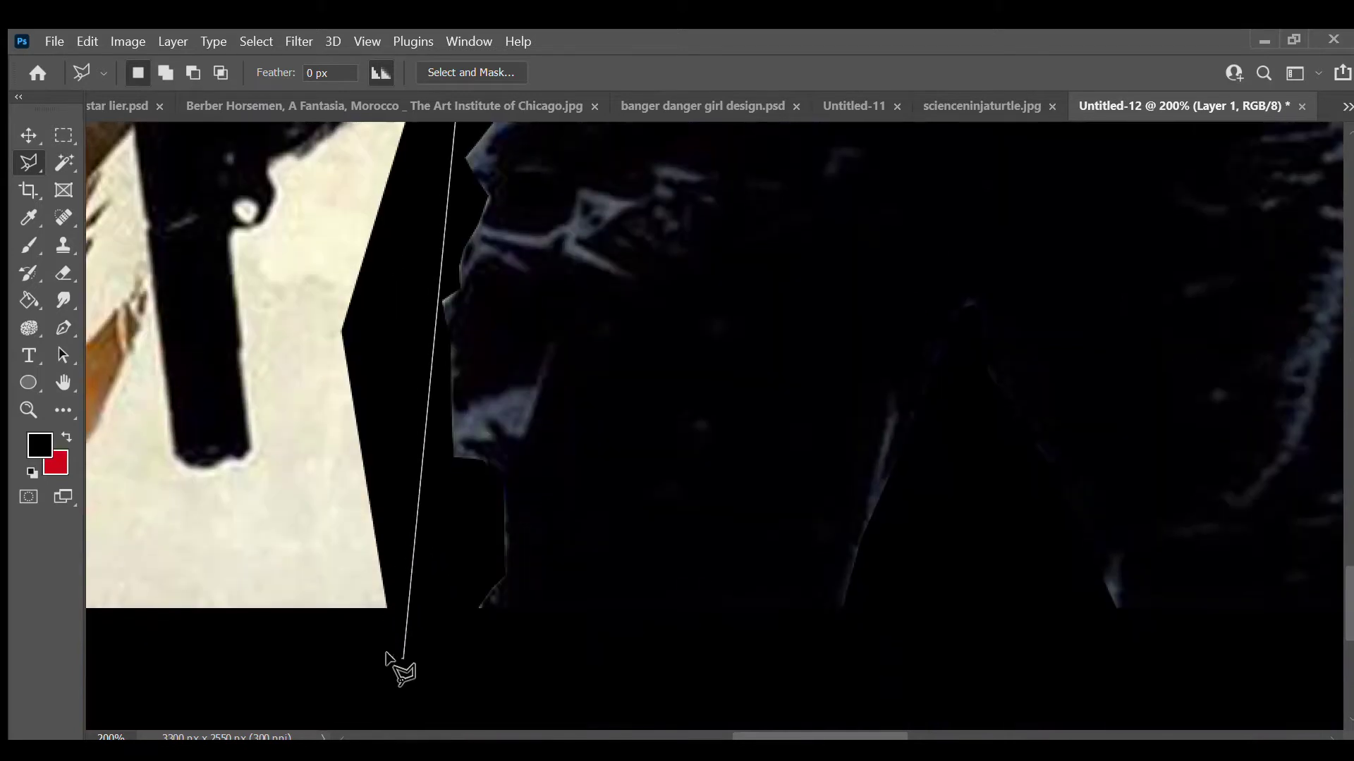
{"action": "left_click", "coordinate": [403, 657]}
{"action": "left_click", "coordinate": [294, 644]}
{"action": "left_click", "coordinate": [262, 613]}
{"action": "left_click", "coordinate": [258, 495]}
{"action": "left_click", "coordinate": [240, 347]}
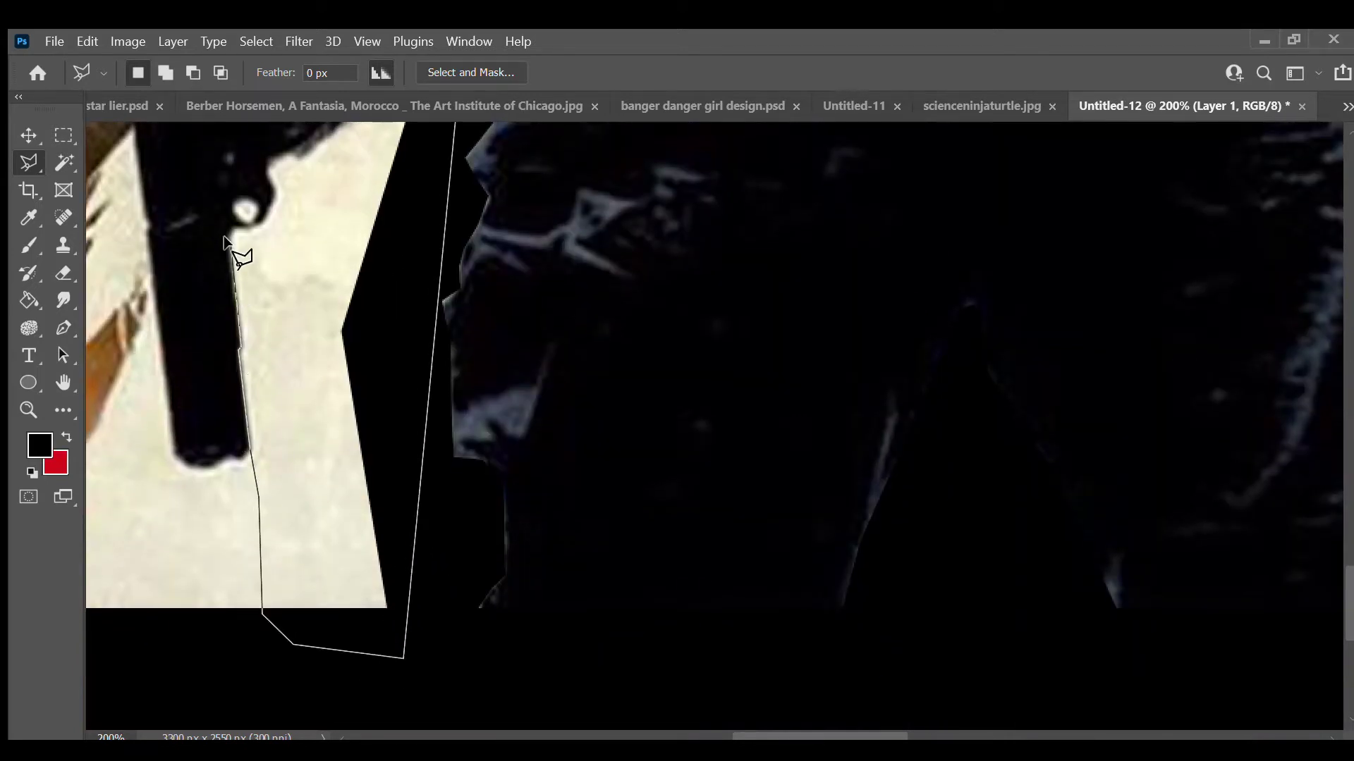
{"action": "left_click", "coordinate": [249, 225]}
{"action": "scroll", "coordinate": [273, 206], "scroll_direction": "up", "scroll_amount": 4}
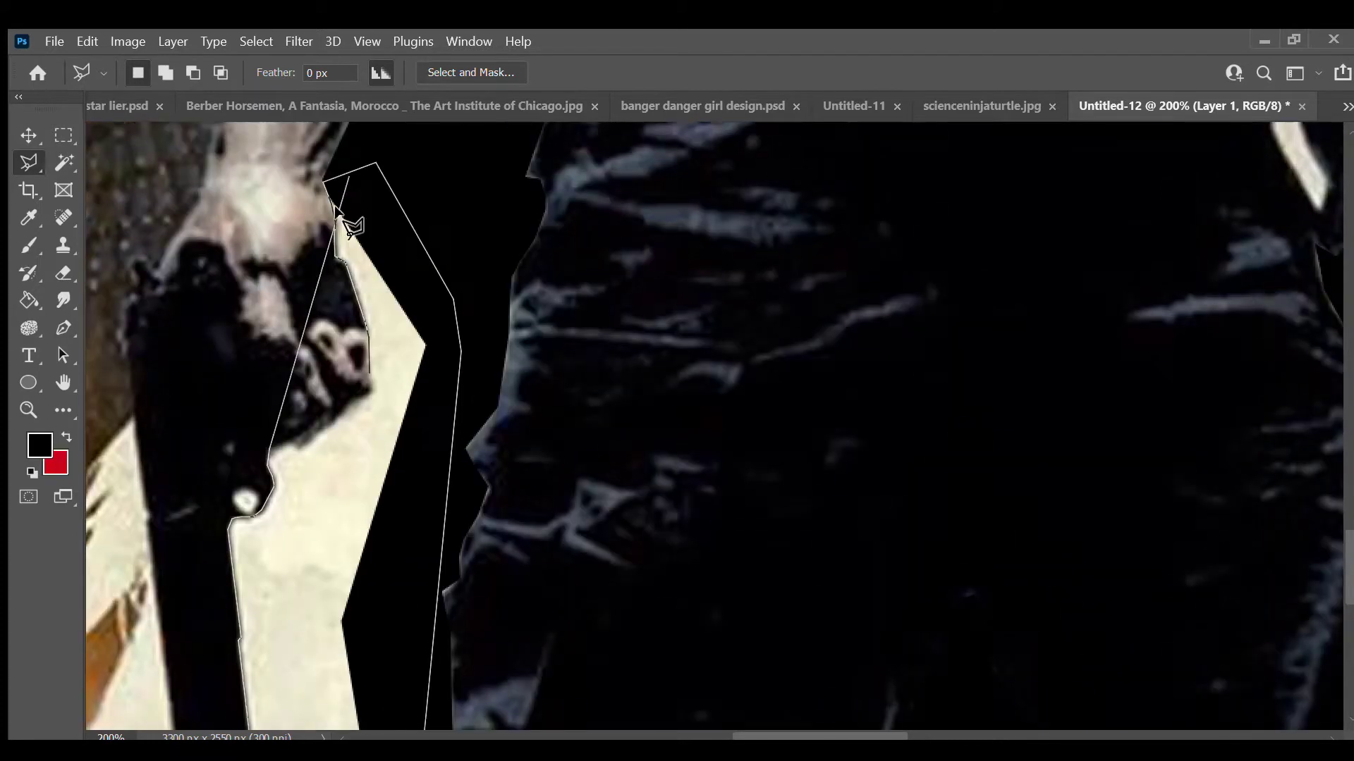
{"action": "left_click", "coordinate": [295, 442]}
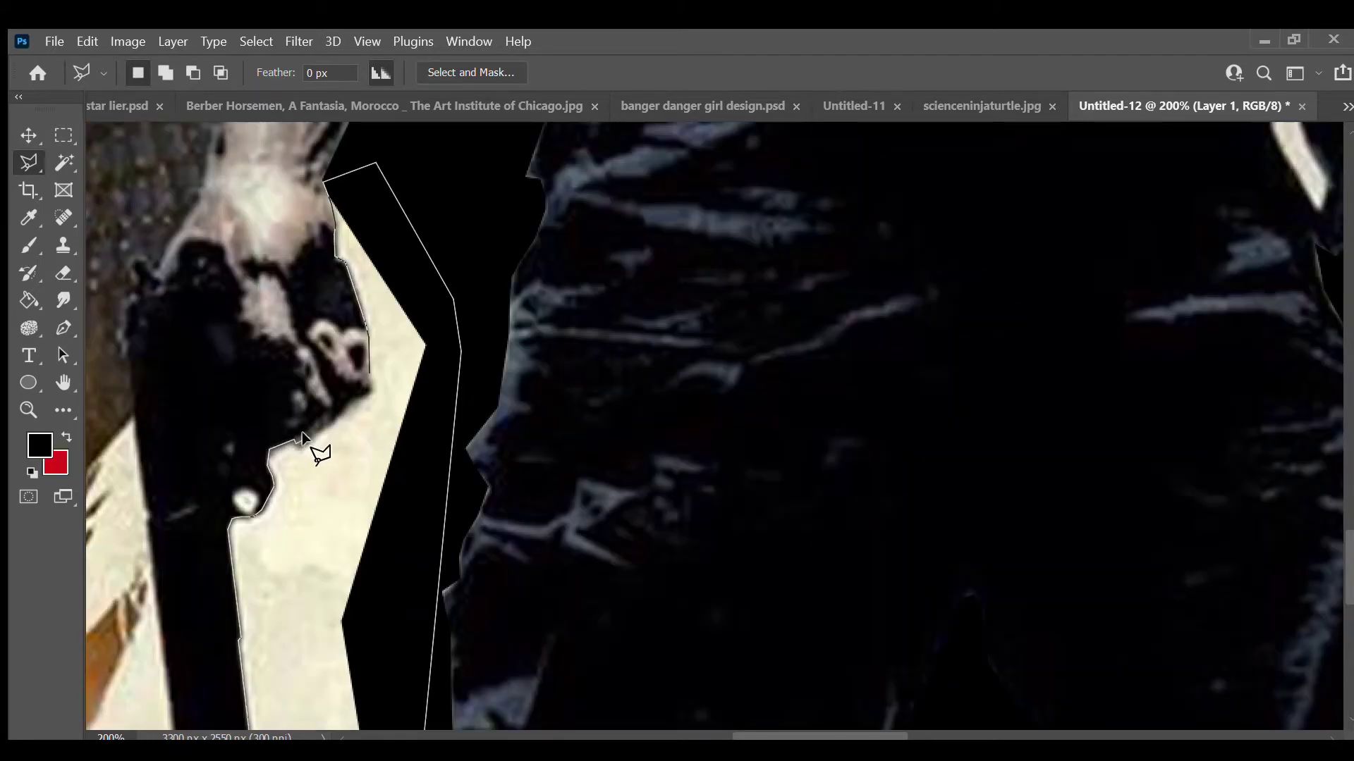
{"action": "double_click", "coordinate": [367, 386]}
{"action": "scroll", "coordinate": [476, 564], "scroll_direction": "down", "scroll_amount": 5}
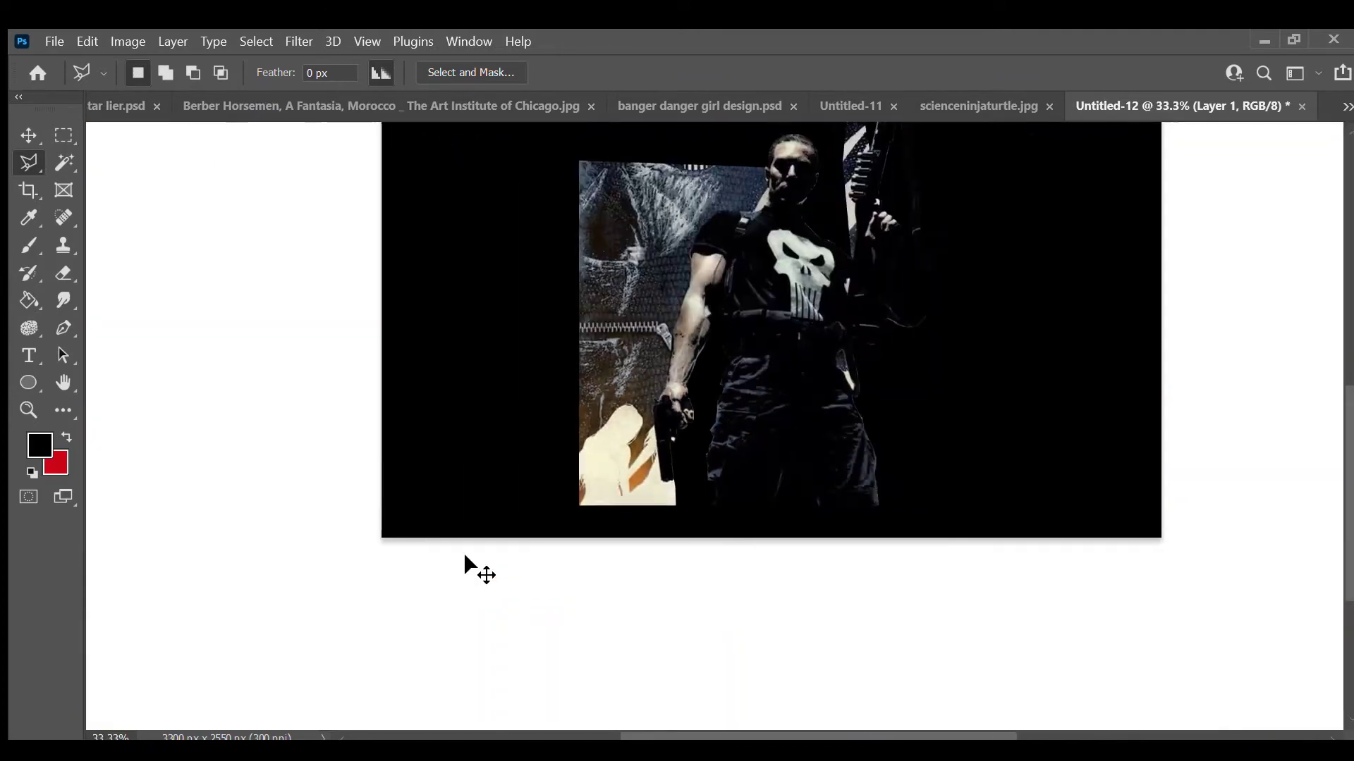
- Start the polygonal outline of the left panel beside the head and ear
{"action": "scroll", "coordinate": [463, 552], "scroll_direction": "up", "scroll_amount": 6}
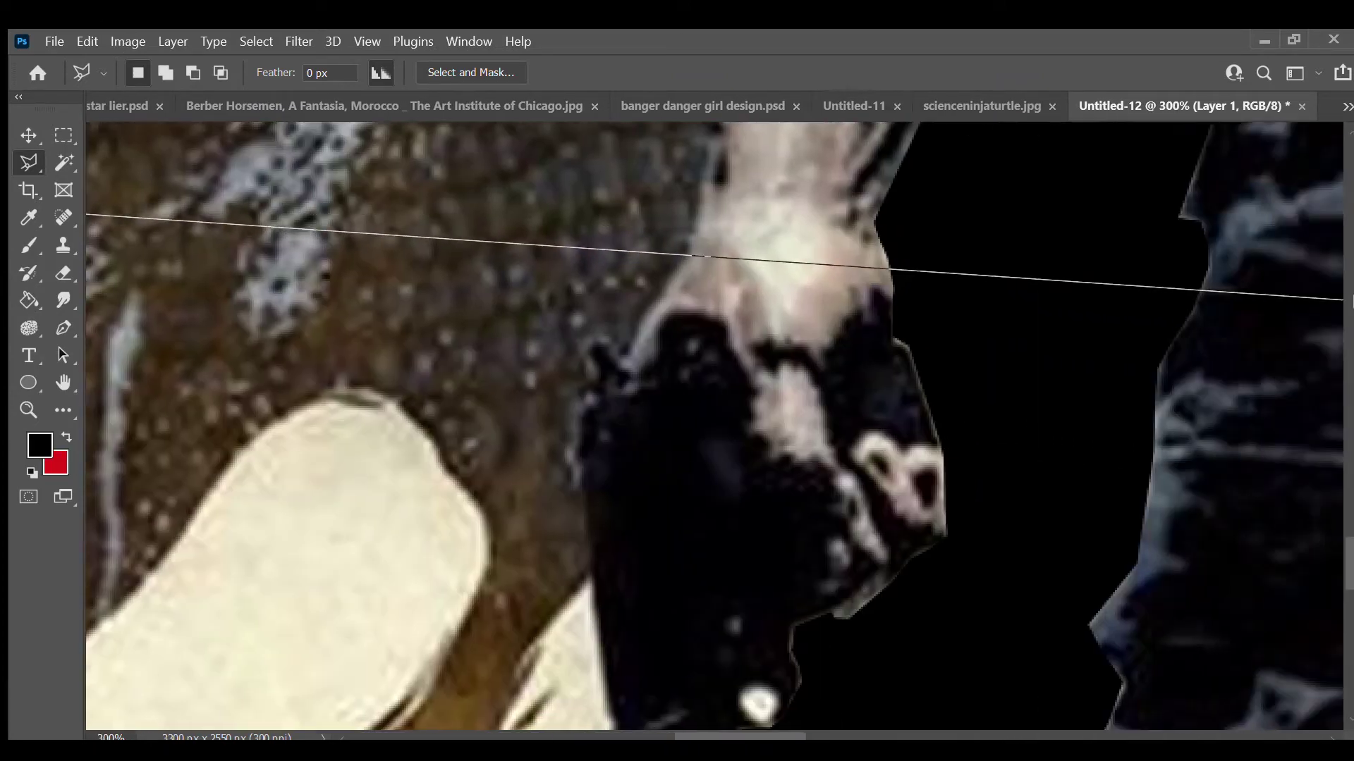
{"action": "scroll", "coordinate": [839, 207], "scroll_direction": "down", "scroll_amount": 4}
{"action": "left_click", "coordinate": [695, 428]}
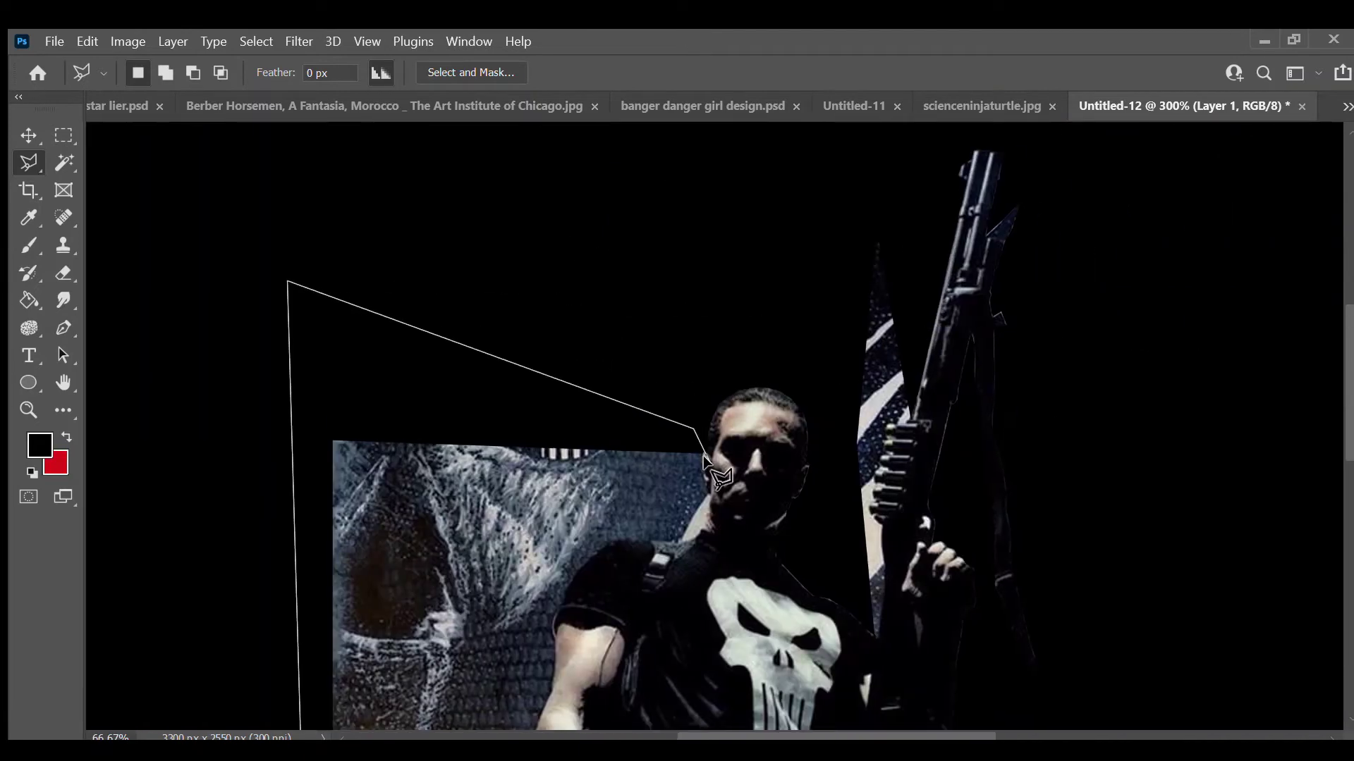
{"action": "scroll", "coordinate": [704, 457], "scroll_direction": "up", "scroll_amount": 3}
{"action": "left_click", "coordinate": [704, 452]}
{"action": "scroll", "coordinate": [704, 457], "scroll_direction": "up", "scroll_amount": 2}
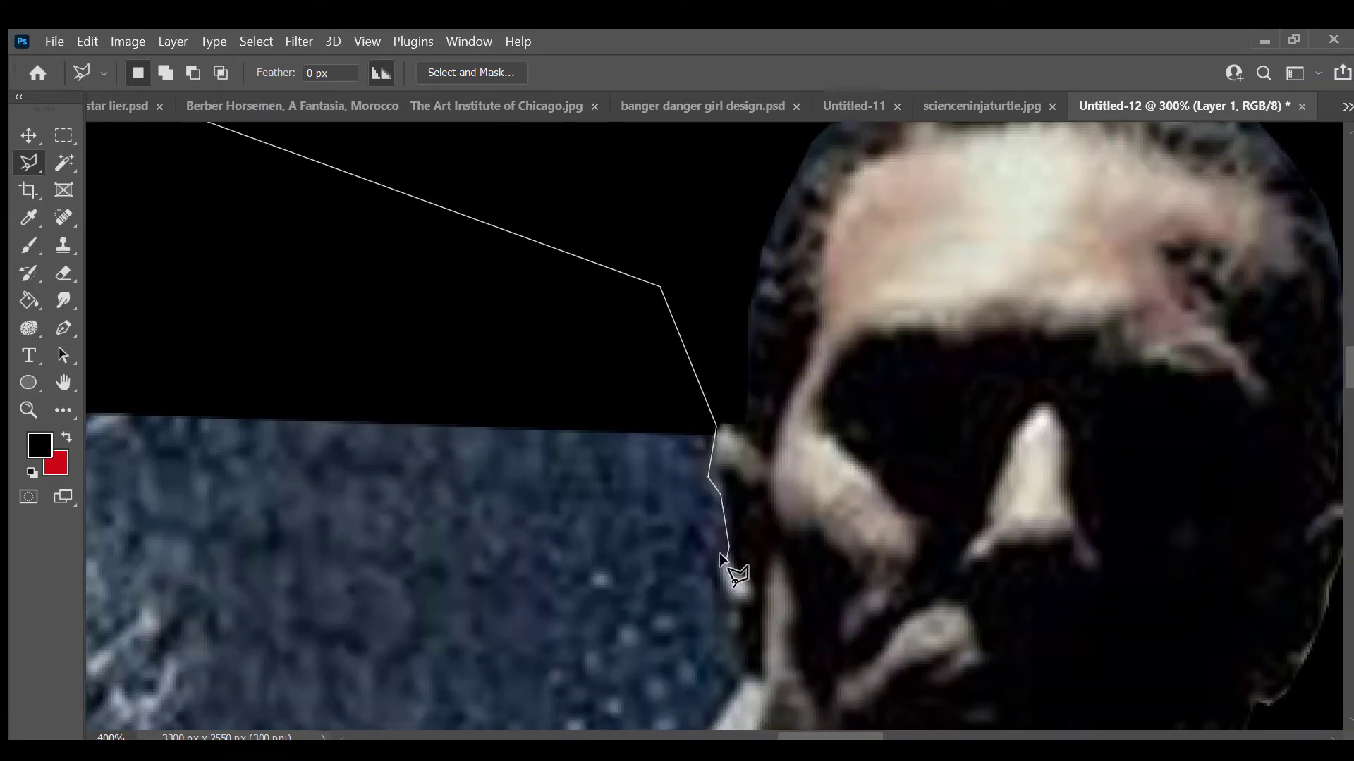
{"action": "left_click_drag", "start_coordinate": [715, 591], "coordinate": [715, 285]}
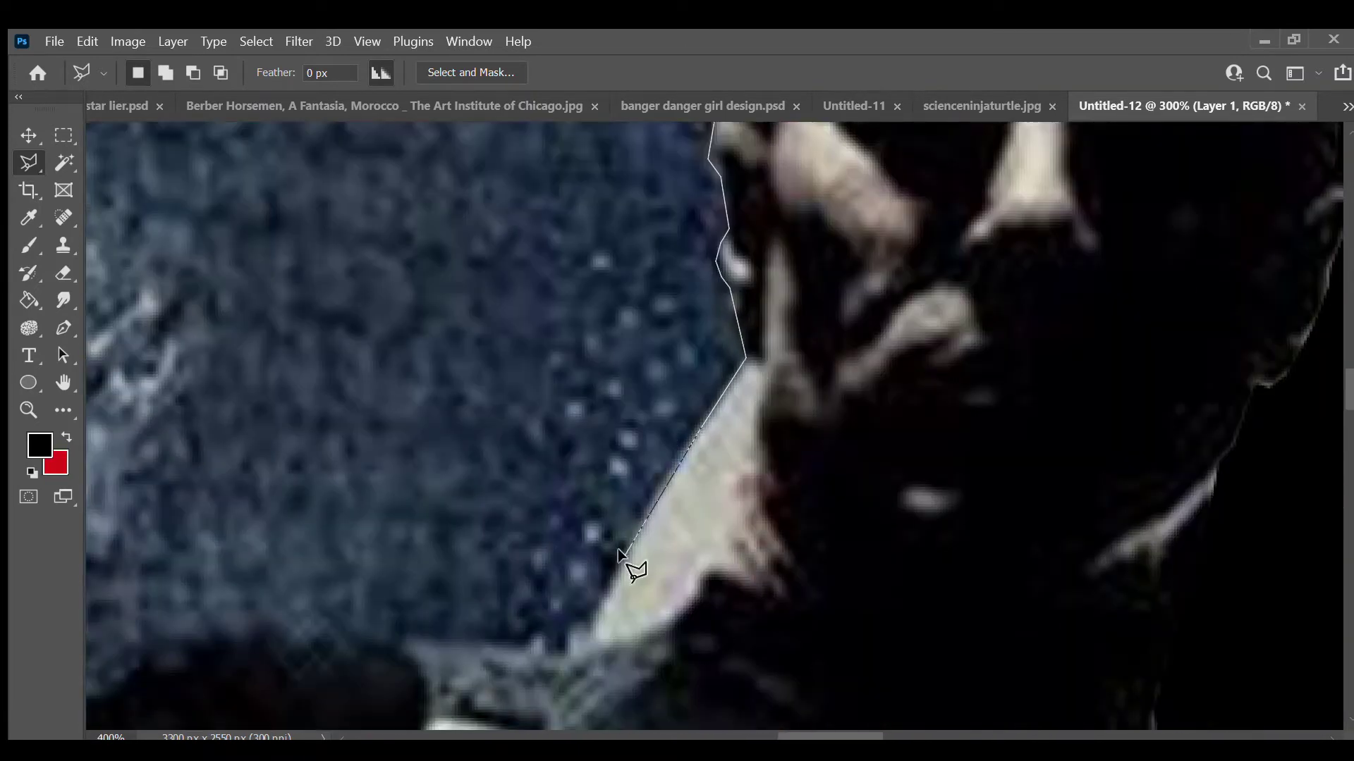
{"action": "scroll", "coordinate": [577, 635], "scroll_direction": "down", "scroll_amount": 2}
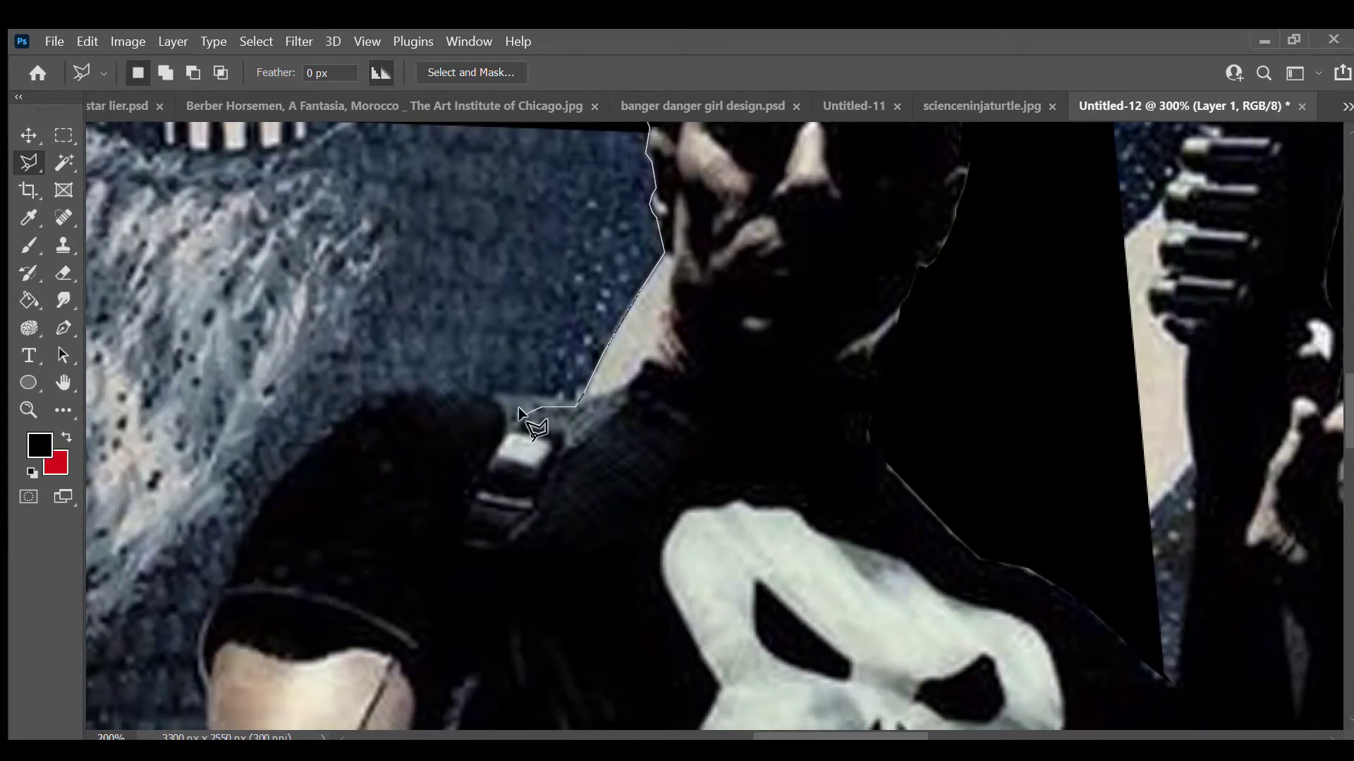
- Continue the outline along the shoulder and upper arm edge
{"action": "left_click", "coordinate": [460, 392]}
{"action": "left_click", "coordinate": [385, 401]}
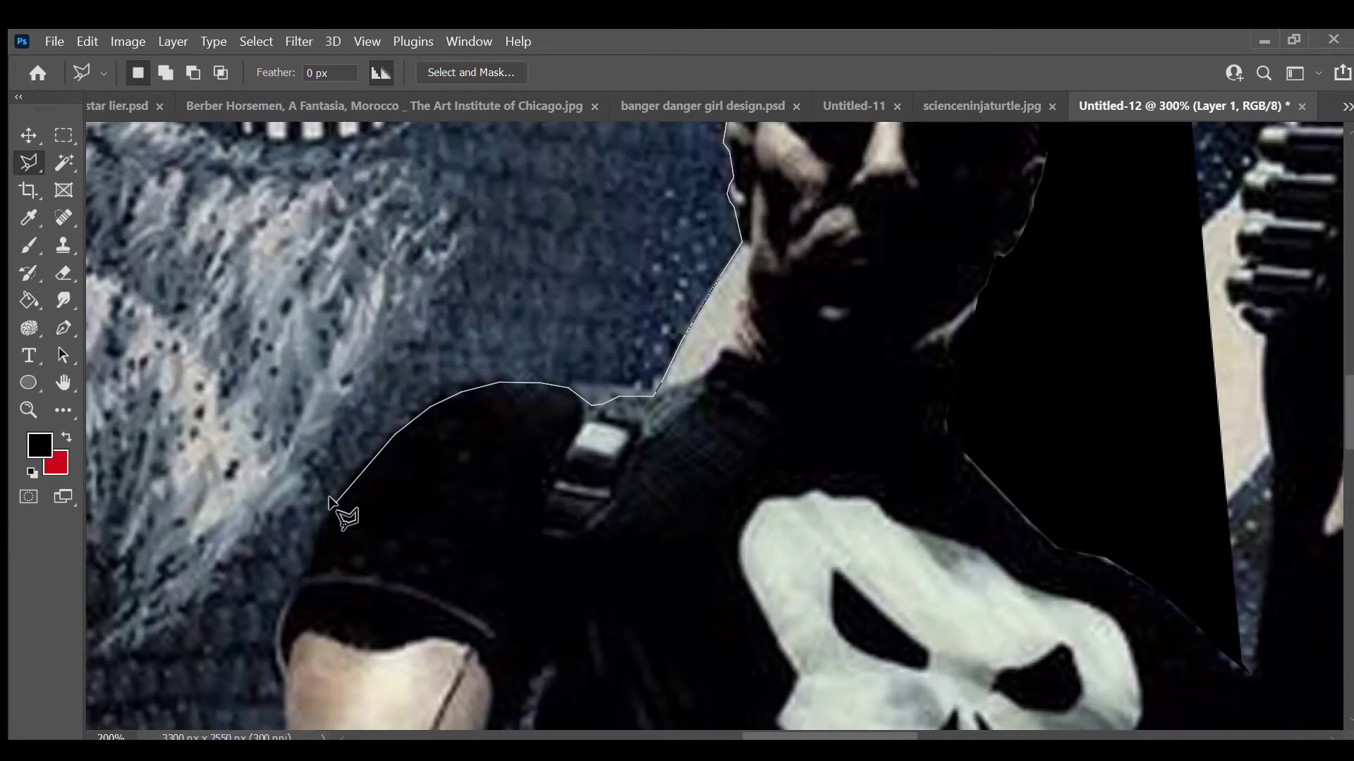
{"action": "left_click", "coordinate": [394, 436]}
{"action": "left_click", "coordinate": [352, 486]}
{"action": "left_click", "coordinate": [313, 536]}
{"action": "left_click", "coordinate": [277, 638]}
{"action": "scroll", "coordinate": [278, 494], "scroll_direction": "down", "scroll_amount": 3}
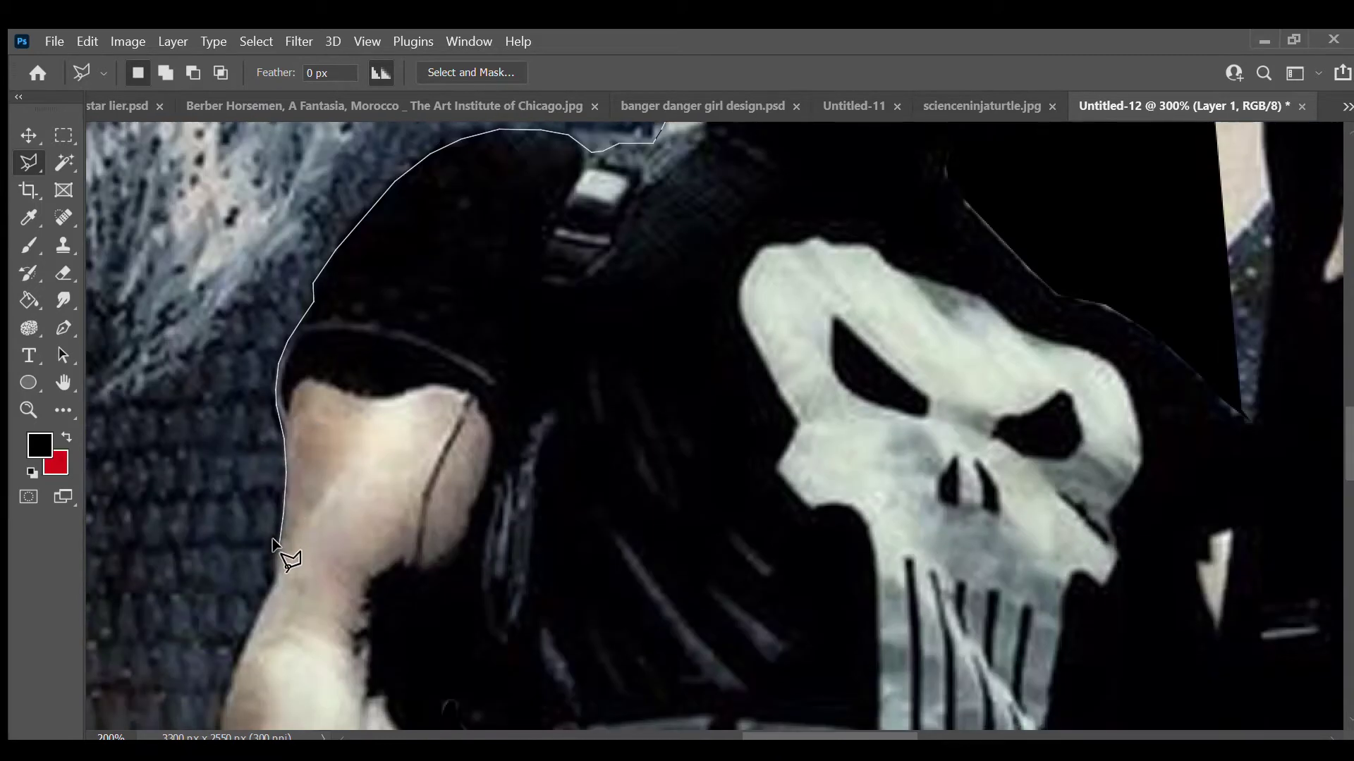
{"action": "left_click", "coordinate": [270, 571]}
{"action": "scroll", "coordinate": [270, 571], "scroll_direction": "down", "scroll_amount": 4}
{"action": "scroll", "coordinate": [224, 262], "scroll_direction": "down", "scroll_amount": 1}
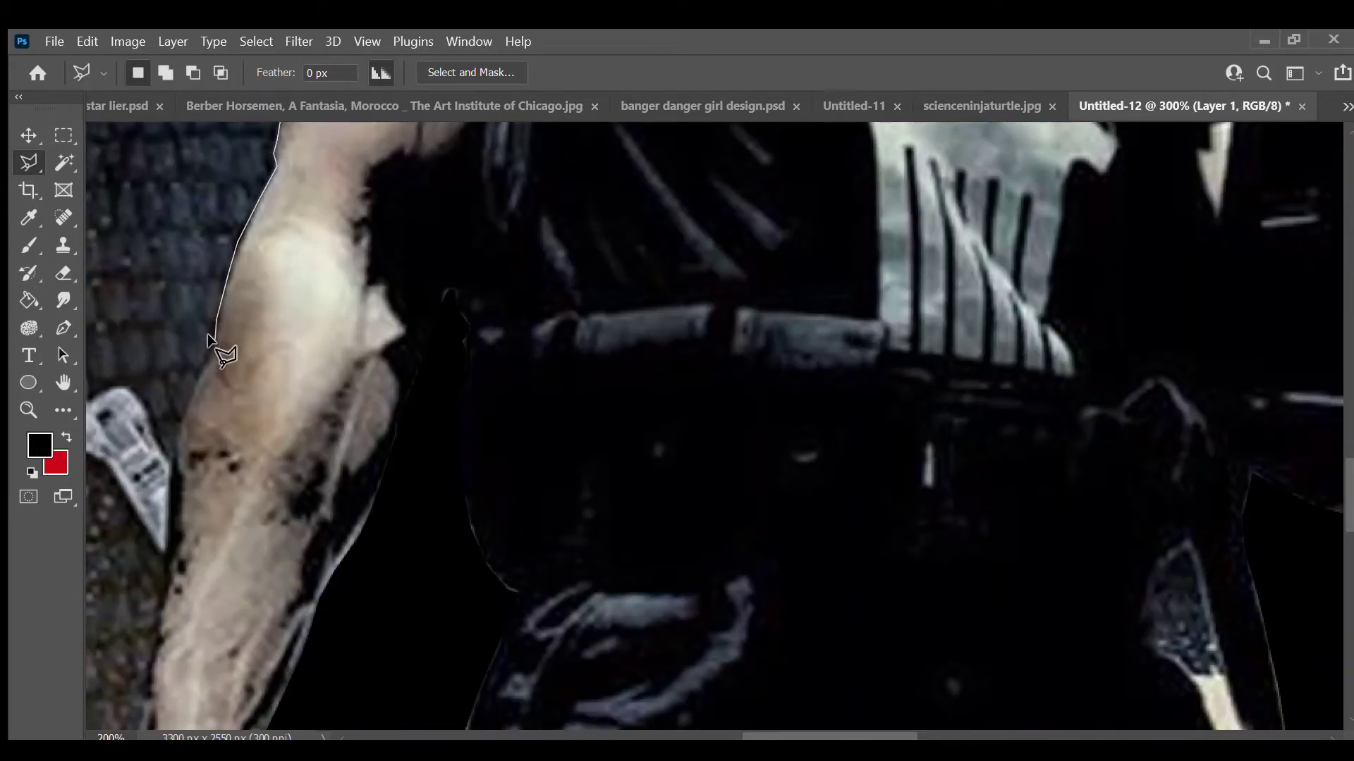
- Trace down the forearm, wrist and below the hand, then close and clear the panel
{"action": "left_click", "coordinate": [173, 430]}
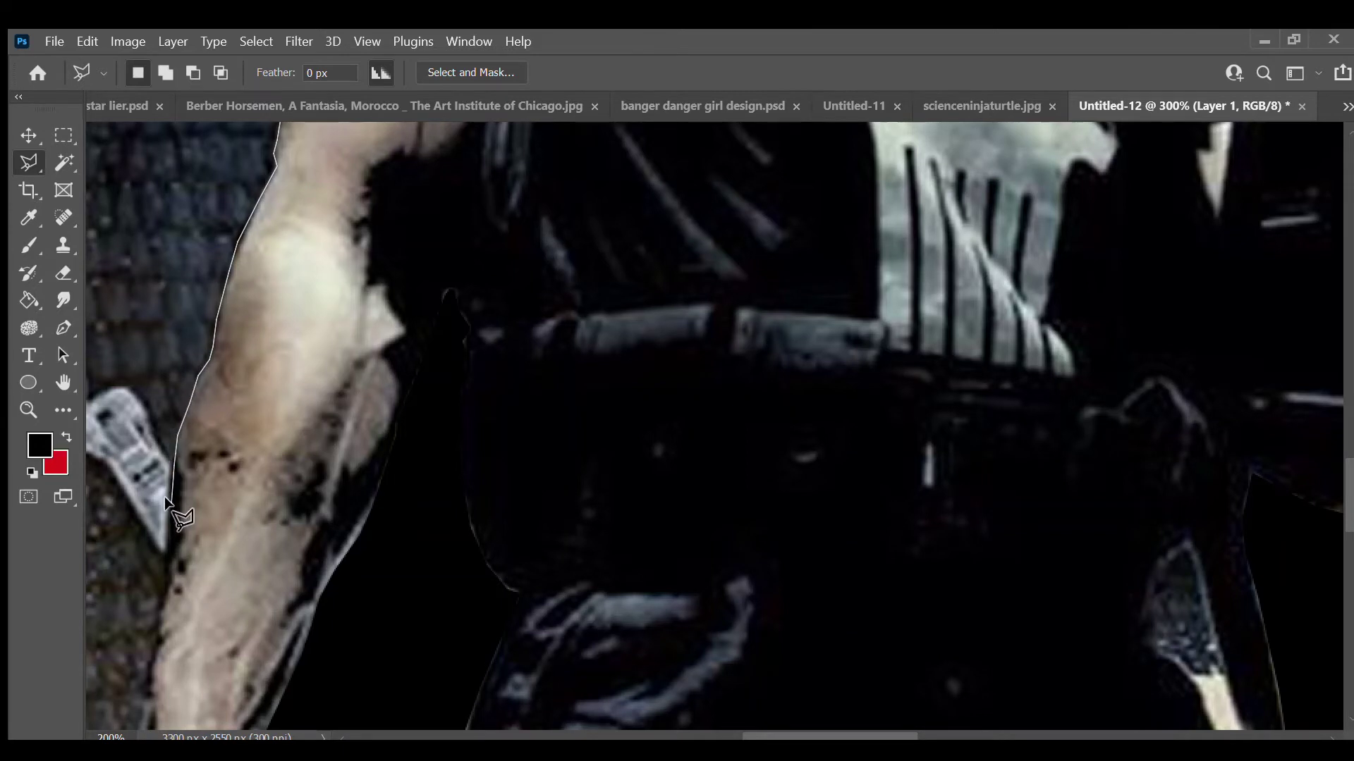
{"action": "left_click", "coordinate": [163, 568]}
{"action": "scroll", "coordinate": [164, 568], "scroll_direction": "down", "scroll_amount": 4}
{"action": "scroll", "coordinate": [164, 569], "scroll_direction": "left", "scroll_amount": 2}
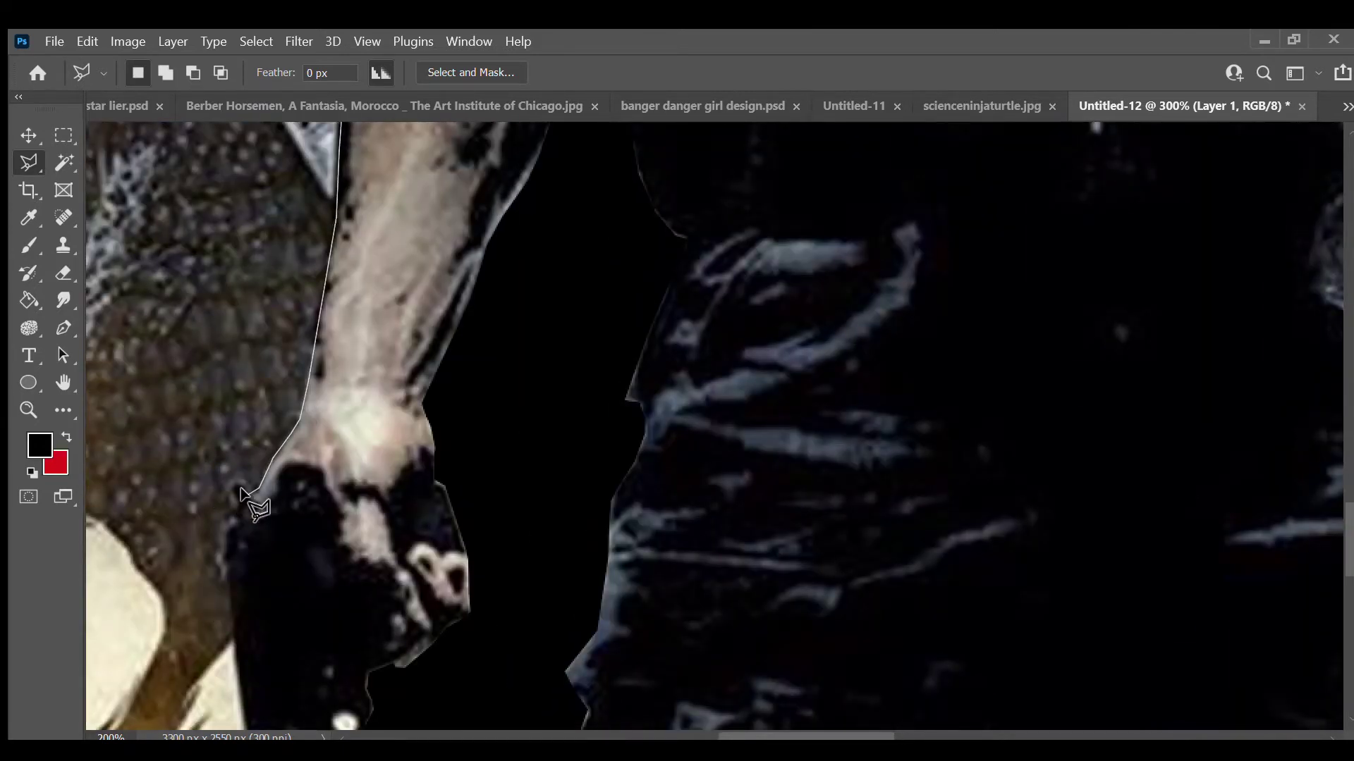
{"action": "left_click", "coordinate": [215, 497]}
{"action": "scroll", "coordinate": [215, 497], "scroll_direction": "down", "scroll_amount": 5}
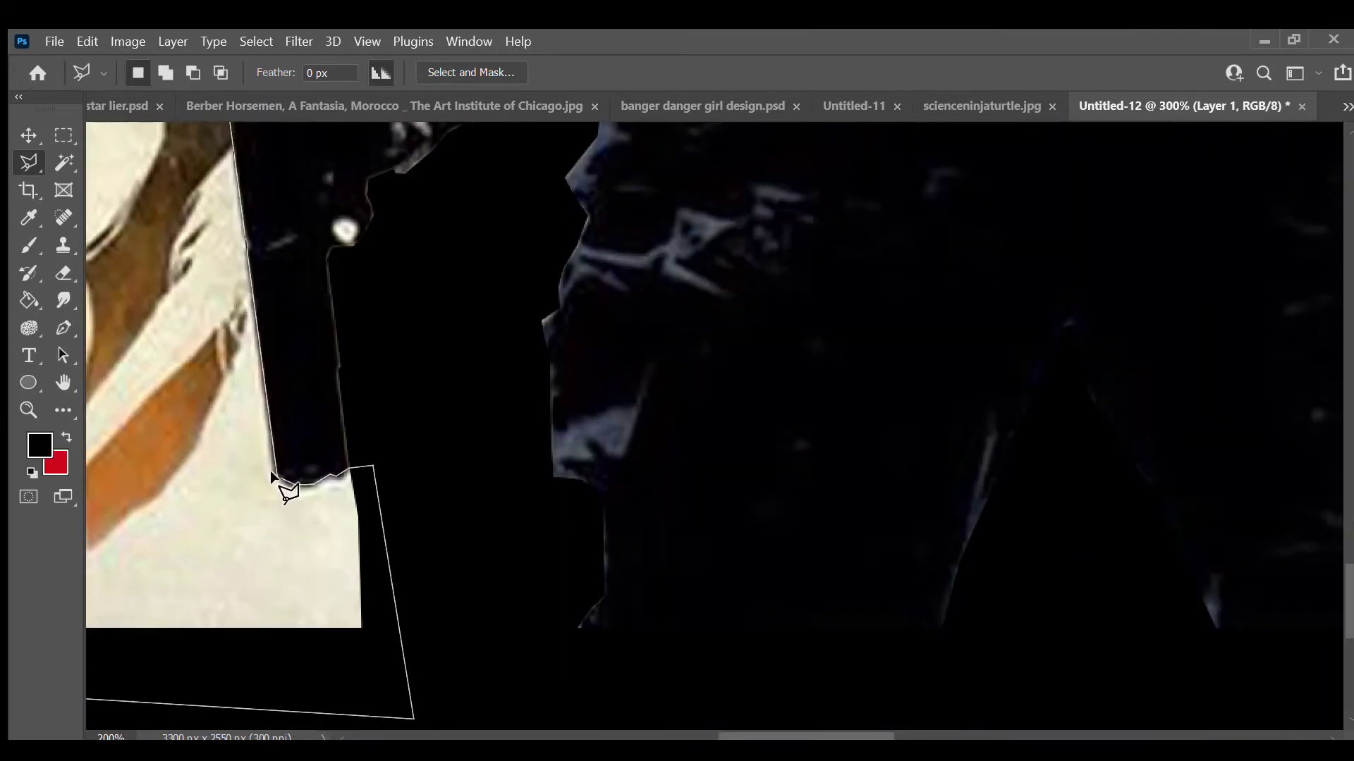
{"action": "double_click", "coordinate": [281, 483]}
{"action": "key", "text": "ctrl+minus"}
{"action": "key", "text": "ctrl+minus"}
- Zoom in and start outlining the white gleam on the gun above the hand
{"action": "scroll", "coordinate": [561, 345], "scroll_direction": "down", "scroll_amount": 2}
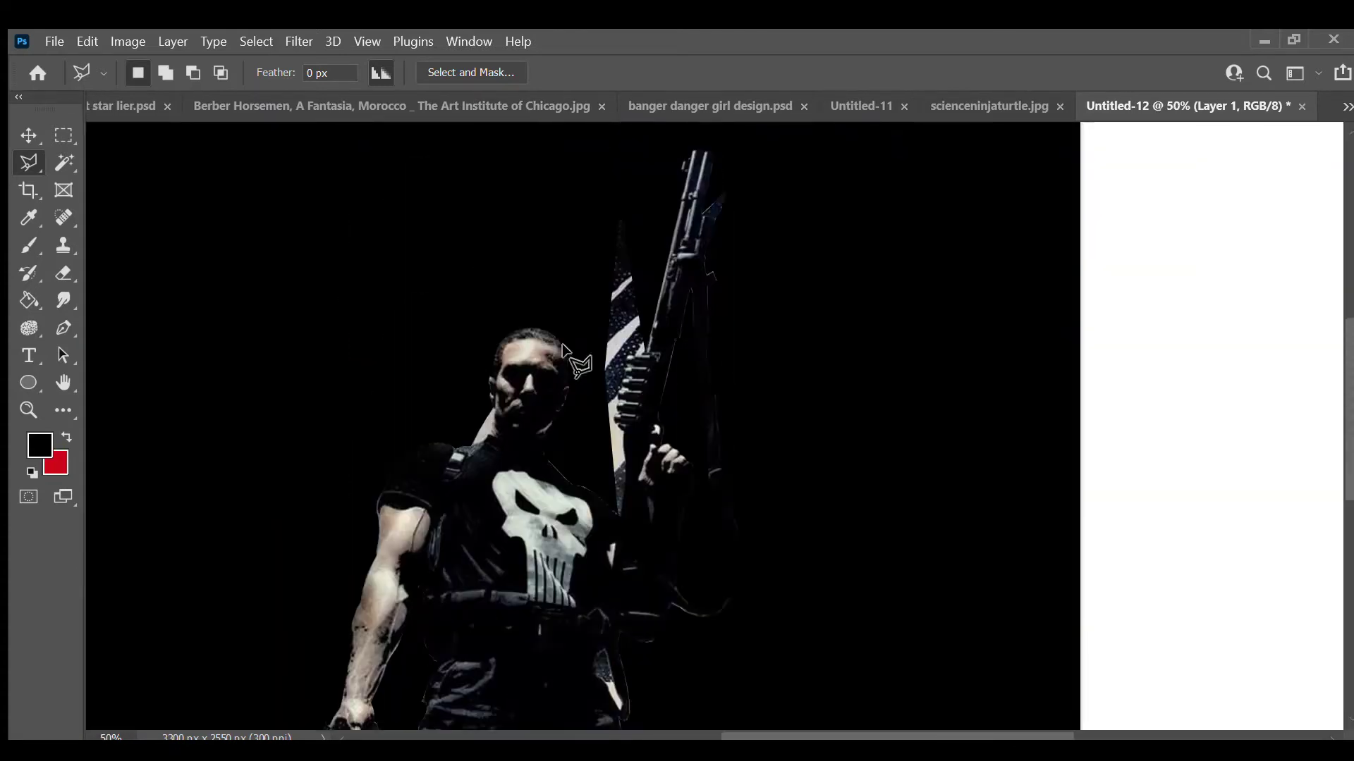
{"action": "scroll", "coordinate": [493, 239], "scroll_direction": "up", "scroll_amount": 1}
{"action": "scroll", "coordinate": [484, 225], "scroll_direction": "up", "scroll_amount": 3}
{"action": "scroll", "coordinate": [463, 244], "scroll_direction": "up", "scroll_amount": 2}
{"action": "scroll", "coordinate": [463, 243], "scroll_direction": "up", "scroll_amount": 1}
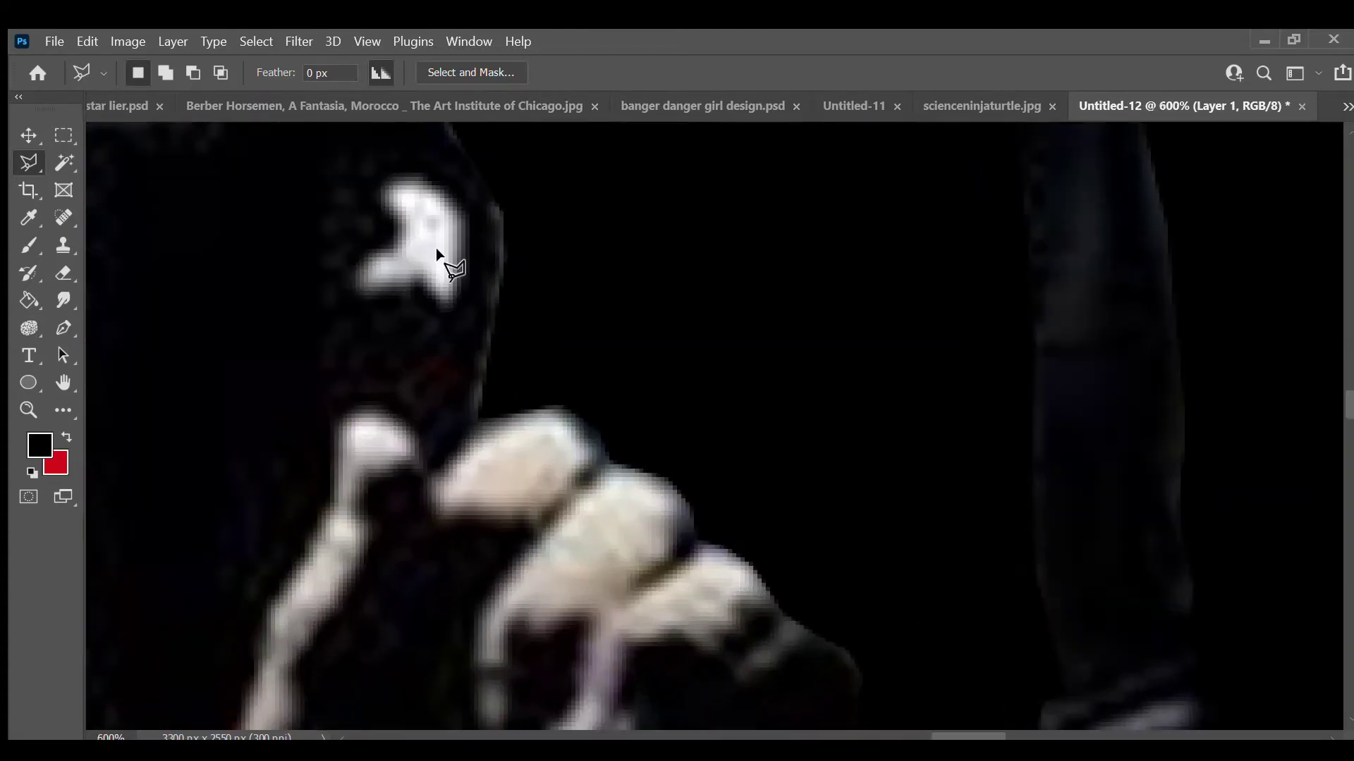
{"action": "scroll", "coordinate": [439, 257], "scroll_direction": "up", "scroll_amount": 1}
{"action": "left_click", "coordinate": [452, 397]}
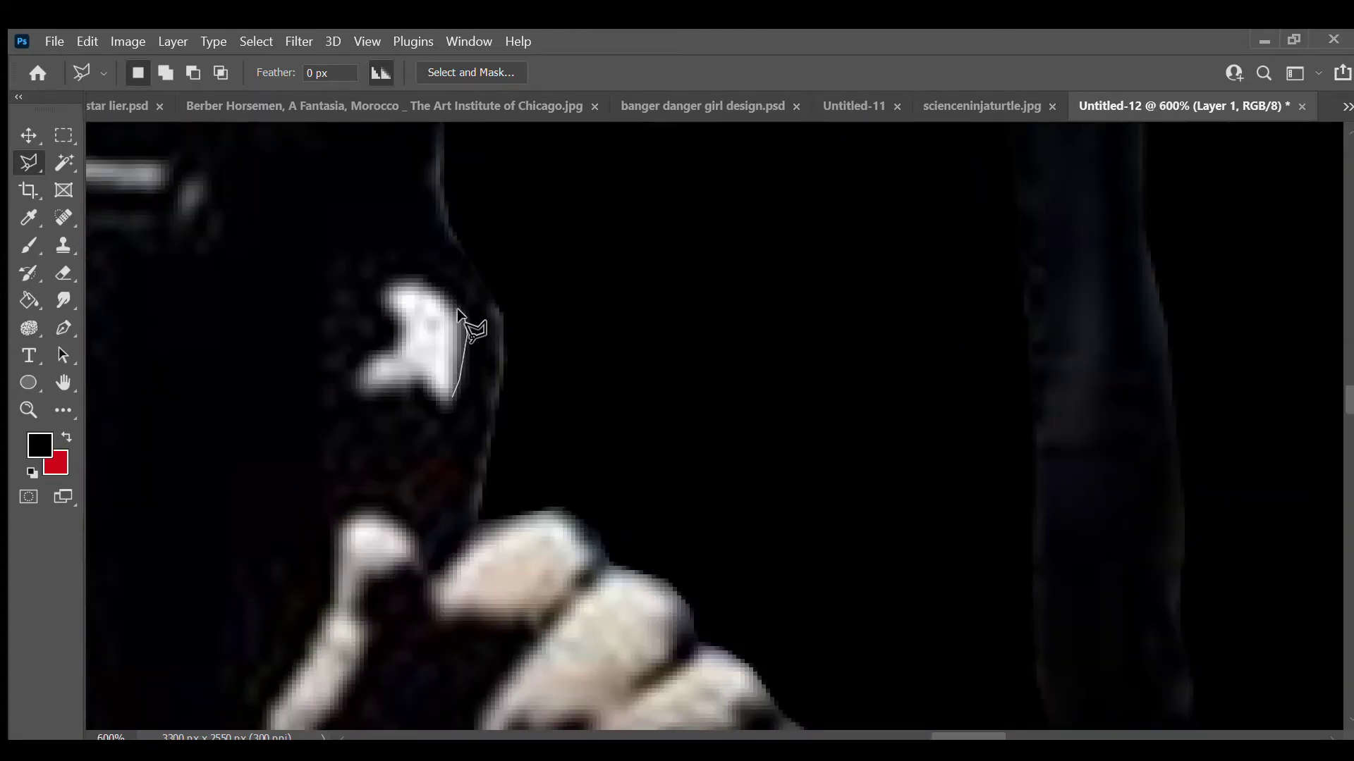
{"action": "left_click", "coordinate": [380, 296]}
- Finish the outline around the gleam and delete it to black
{"action": "left_click", "coordinate": [351, 379]}
{"action": "left_click", "coordinate": [359, 394]}
{"action": "left_click", "coordinate": [440, 405]}
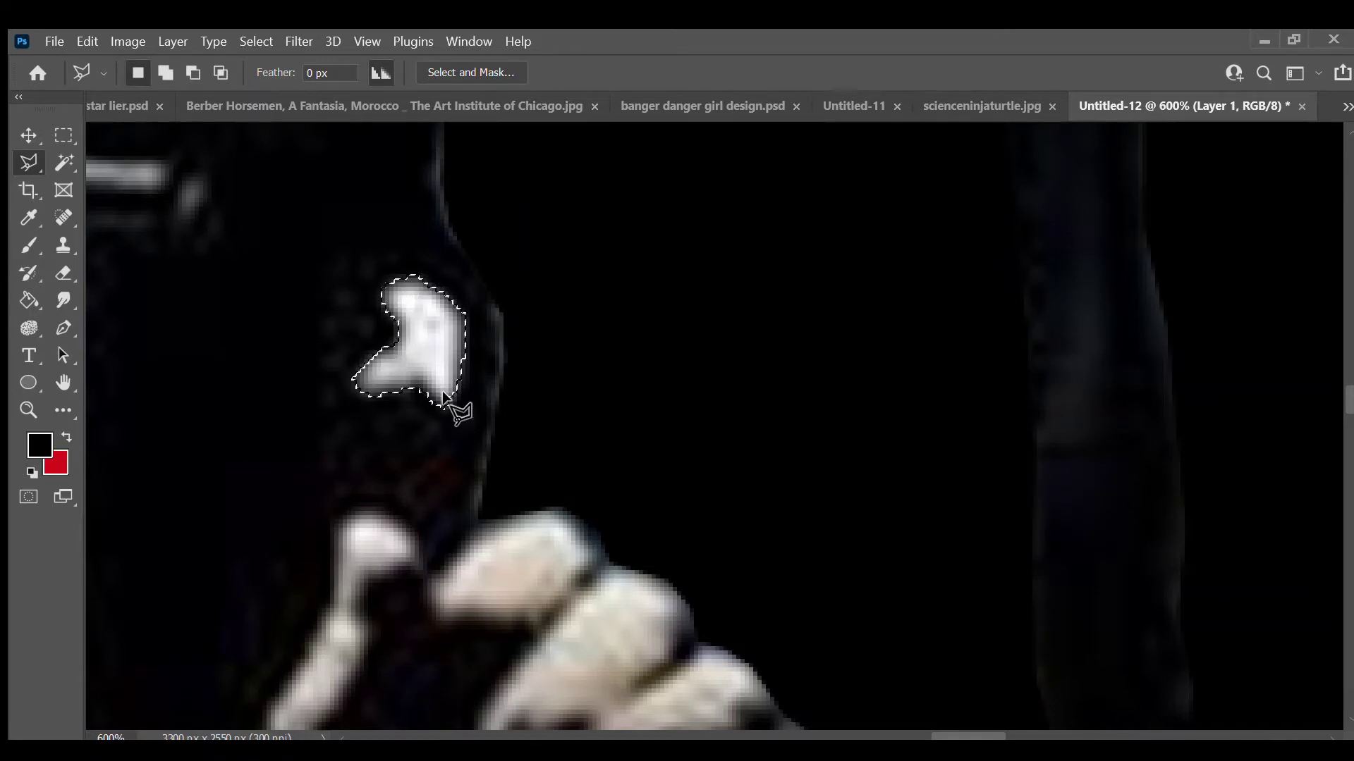
{"action": "key", "text": "Delete"}
{"action": "scroll", "coordinate": [490, 353], "scroll_direction": "down", "scroll_amount": 4}
{"action": "scroll", "coordinate": [488, 348], "scroll_direction": "up", "scroll_amount": 3}
- Trace a polygonal outline around the pale patterned strip beside the raised hand, then abandon it
{"action": "left_click", "coordinate": [347, 544]}
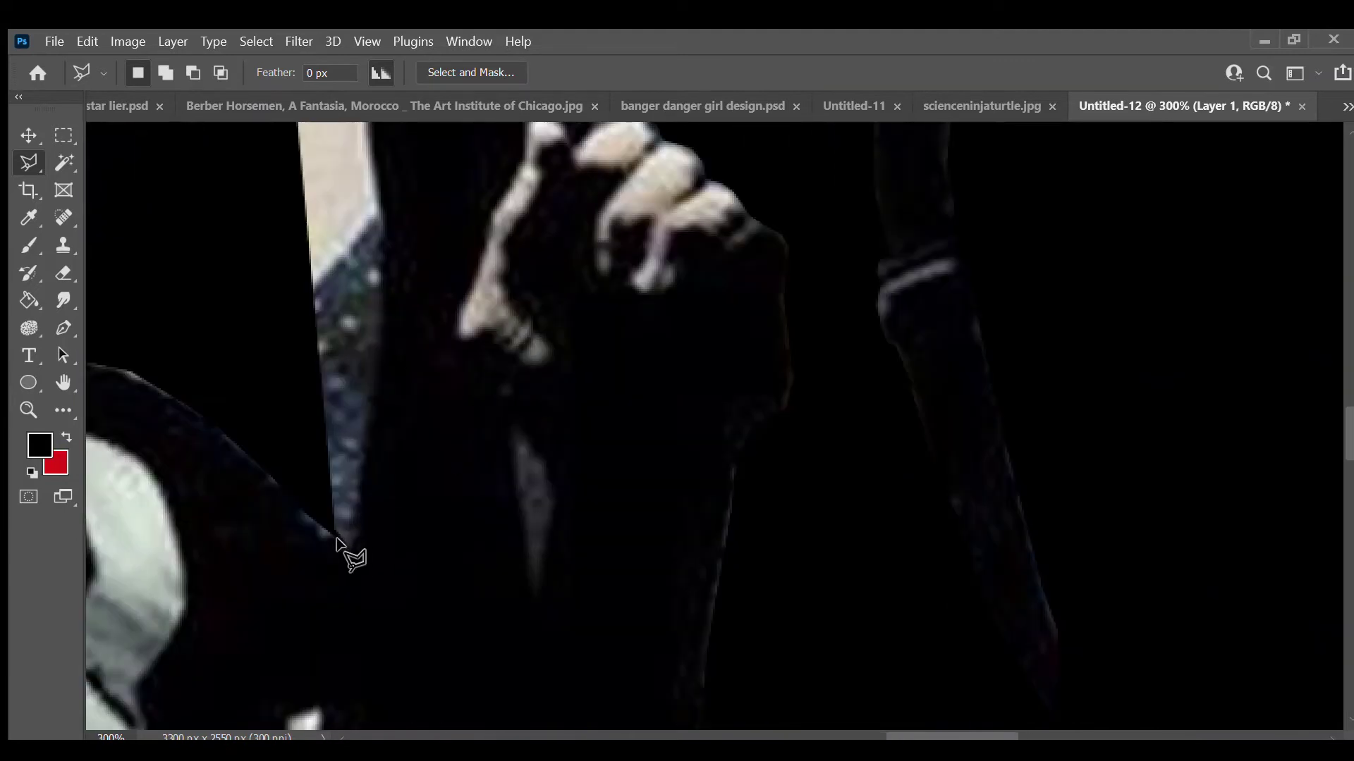
{"action": "left_click", "coordinate": [383, 367]}
{"action": "left_click", "coordinate": [388, 240]}
{"action": "scroll", "coordinate": [388, 240], "scroll_direction": "up", "scroll_amount": 3}
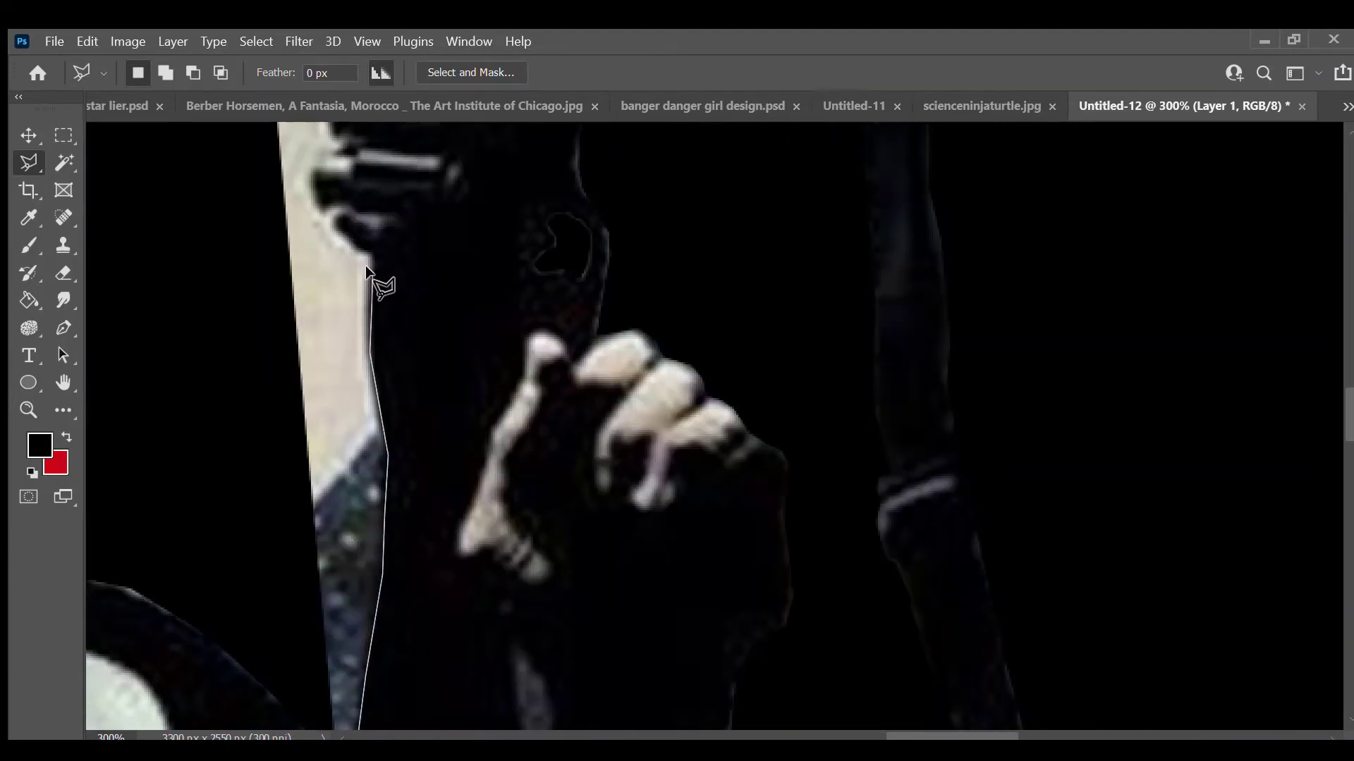
{"action": "left_click", "coordinate": [371, 248]}
{"action": "left_click", "coordinate": [339, 215]}
{"action": "left_click", "coordinate": [354, 175]}
{"action": "left_click", "coordinate": [357, 165]}
{"action": "left_click", "coordinate": [438, 171]}
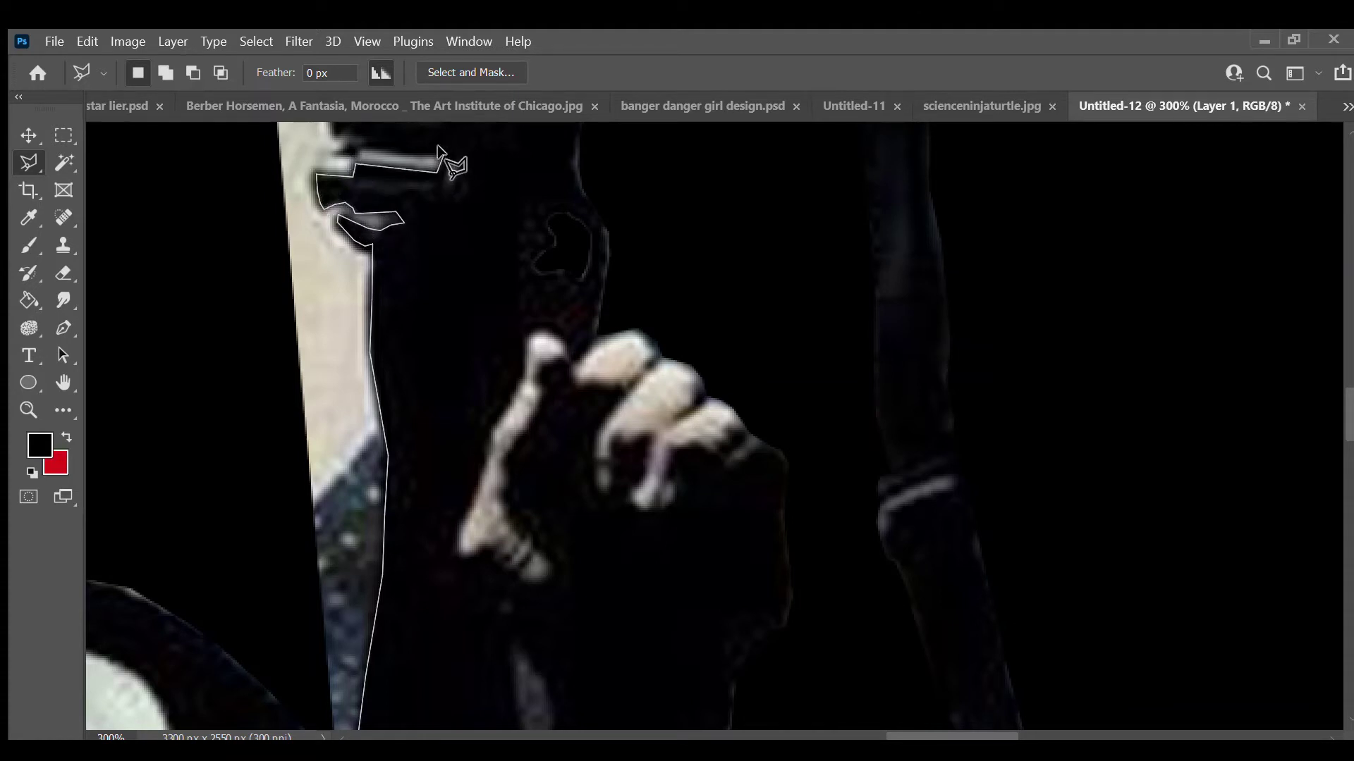
{"action": "scroll", "coordinate": [340, 144], "scroll_direction": "up", "scroll_amount": 3}
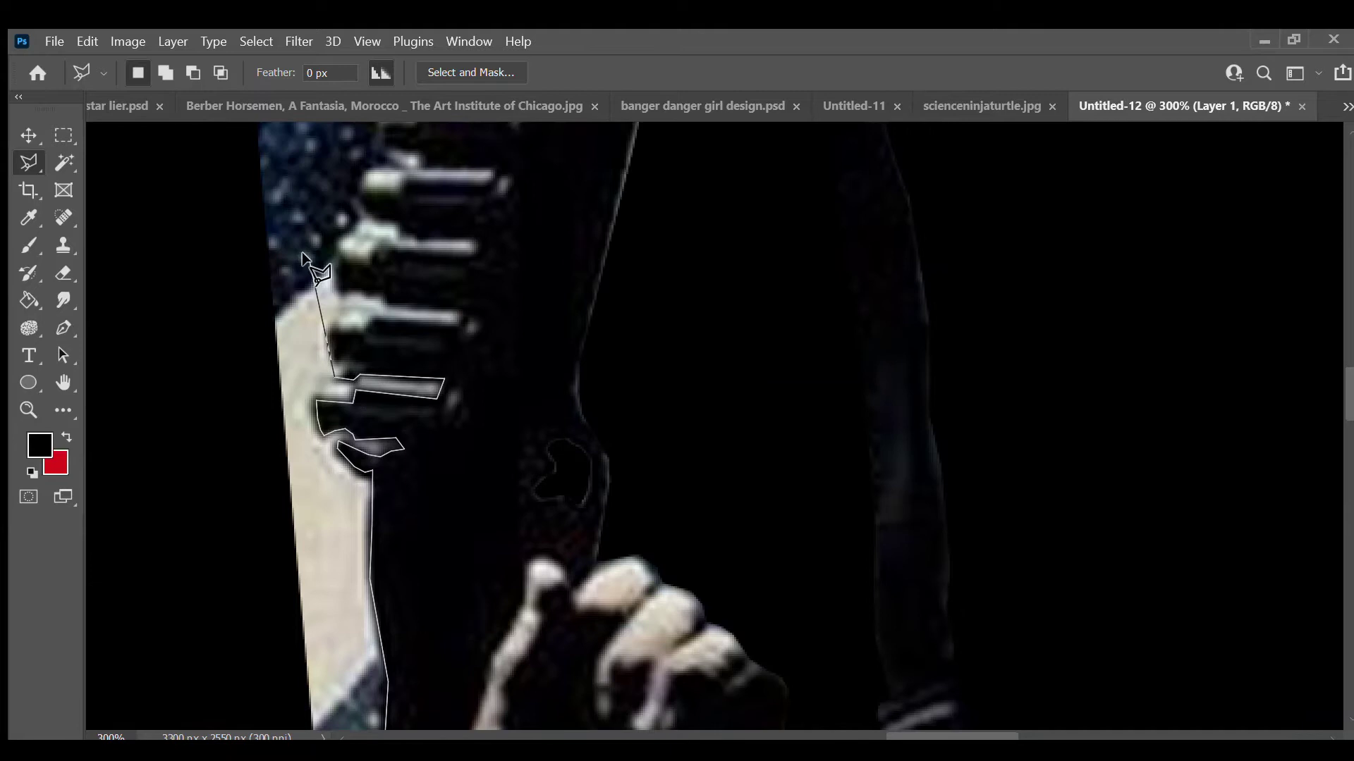
{"action": "left_click", "coordinate": [337, 379]}
{"action": "left_click", "coordinate": [345, 361]}
{"action": "left_click", "coordinate": [333, 331]}
{"action": "left_click", "coordinate": [373, 318]}
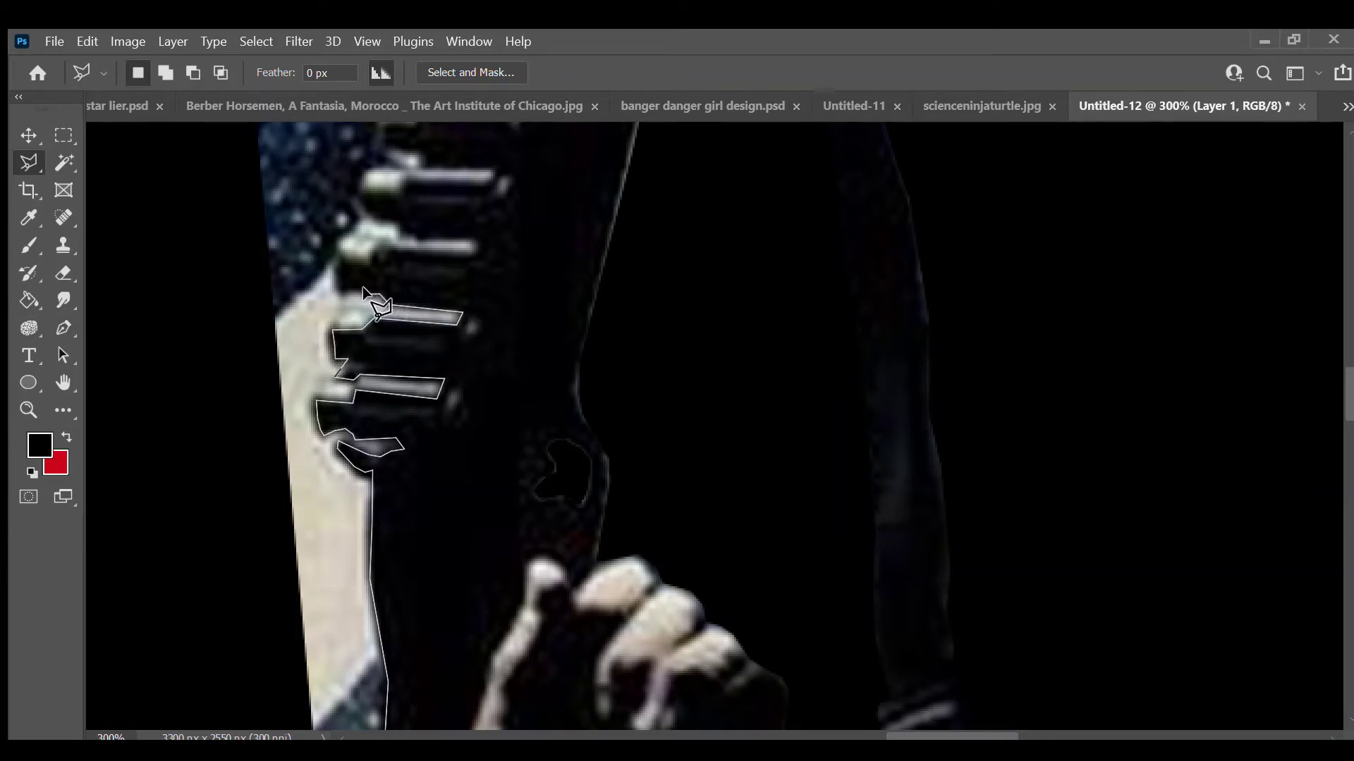
{"action": "left_click", "coordinate": [337, 255]}
{"action": "left_click", "coordinate": [378, 245]}
{"action": "left_click", "coordinate": [471, 252]}
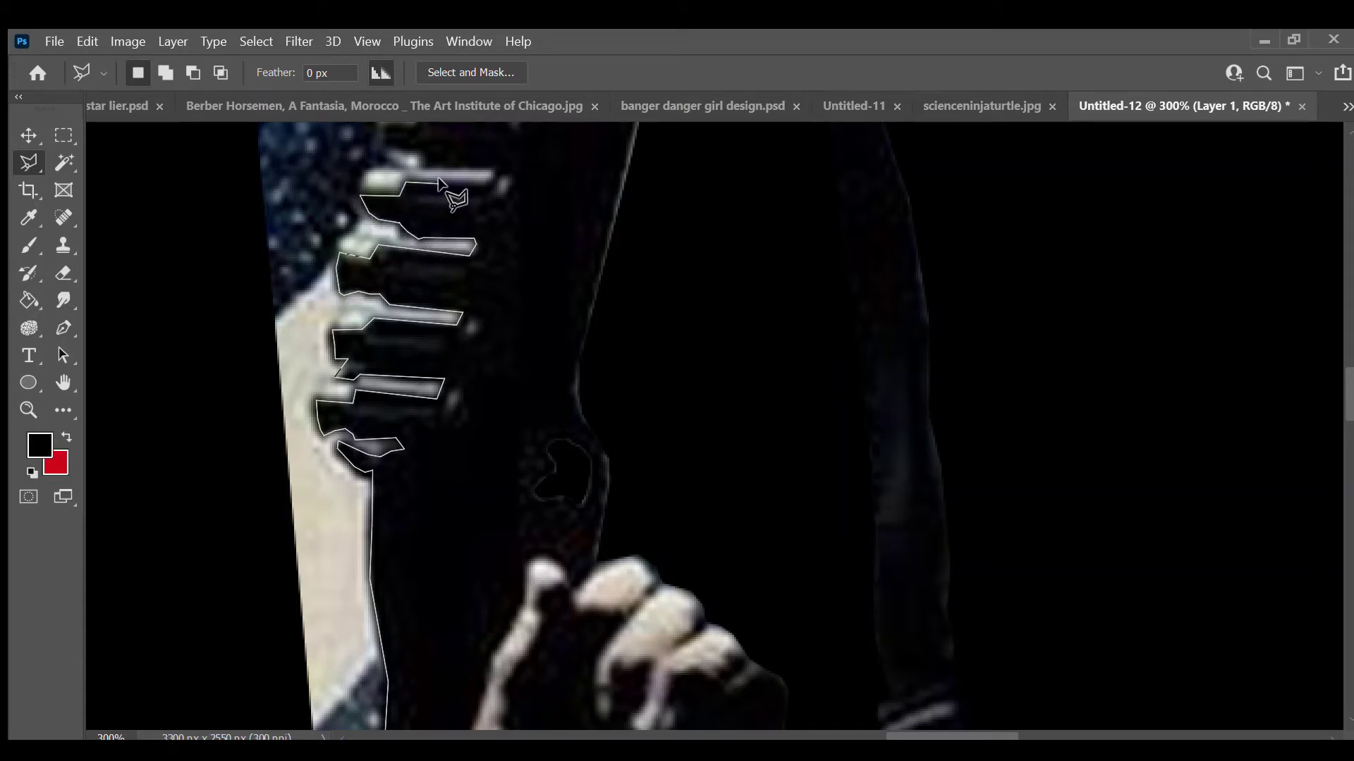
{"action": "left_click", "coordinate": [486, 178]}
{"action": "scroll", "coordinate": [479, 412], "scroll_direction": "up", "scroll_amount": 3}
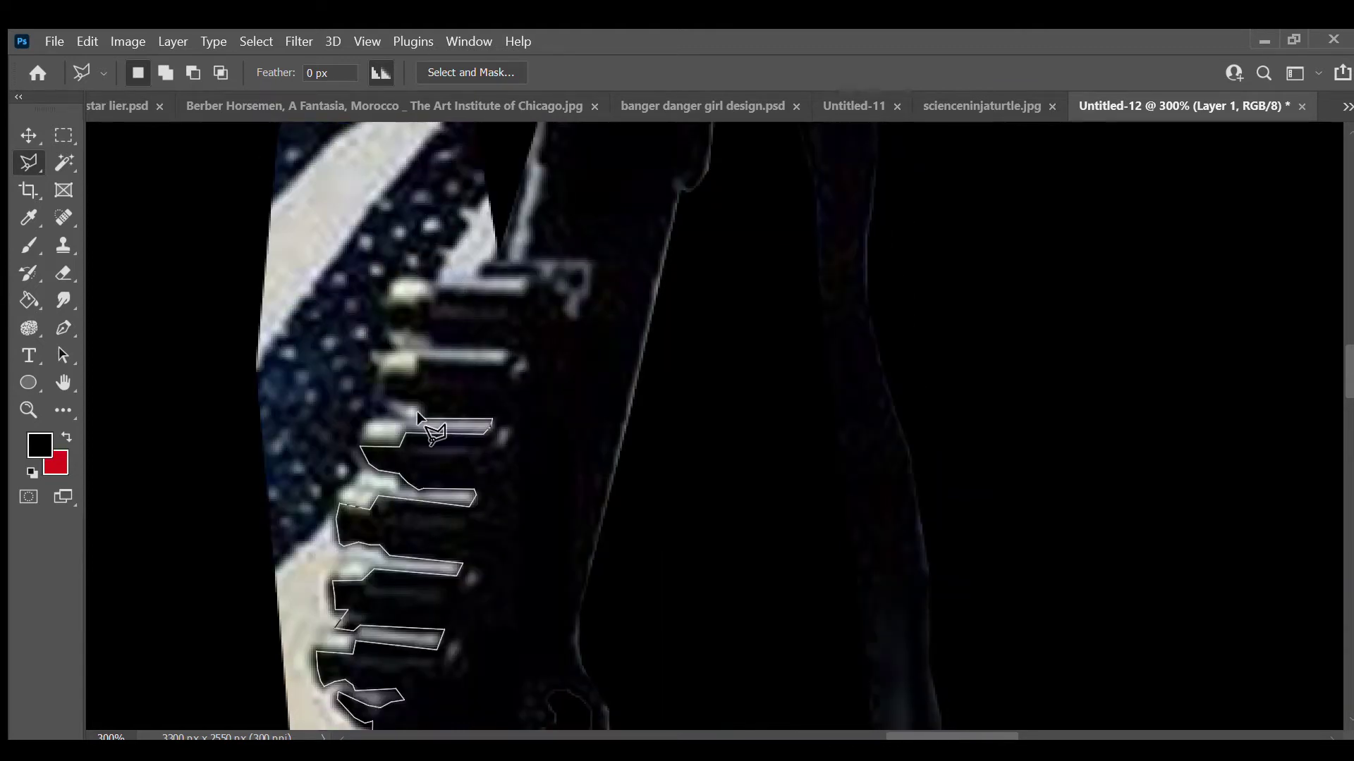
{"action": "key", "text": "Escape"}
- Retrace and close the strip's selection, delete it to black, and deselect
{"action": "scroll", "coordinate": [356, 429], "scroll_direction": "down", "scroll_amount": 2}
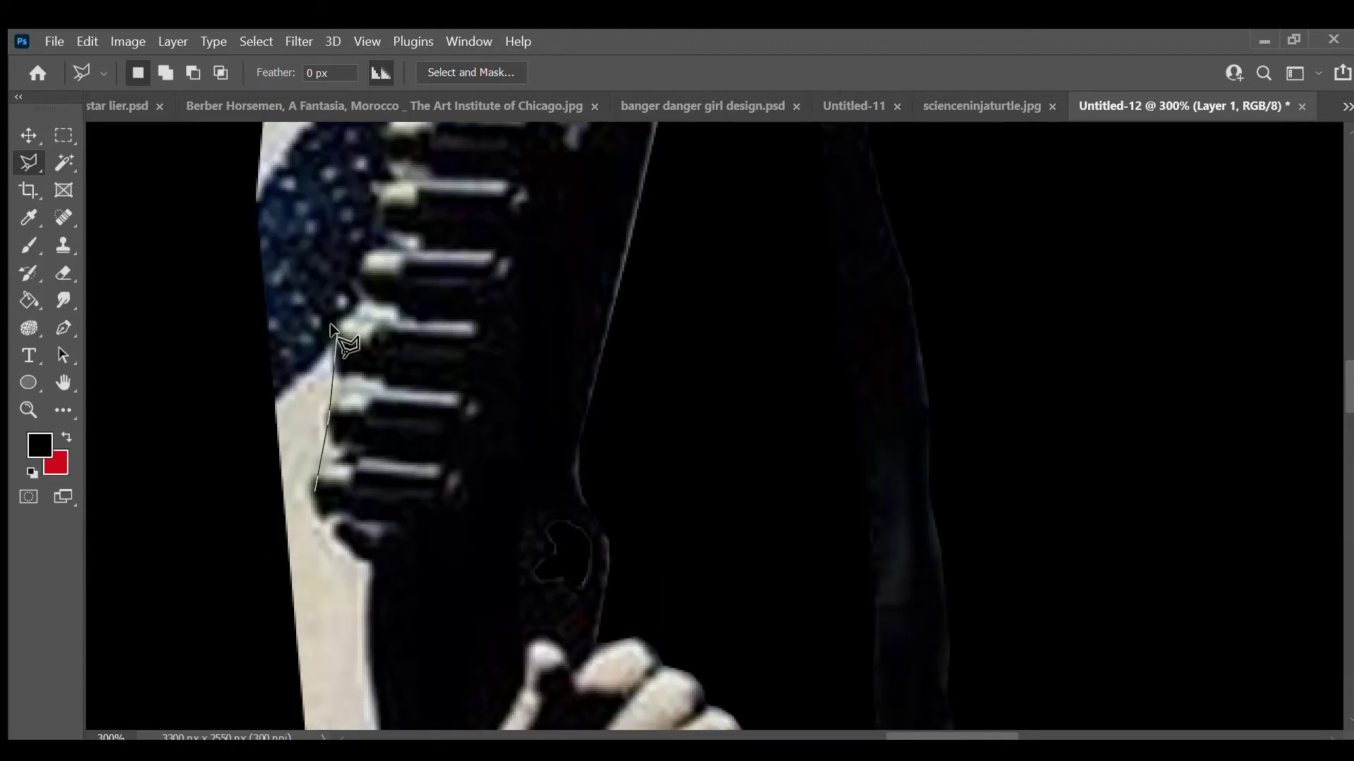
{"action": "scroll", "coordinate": [379, 168], "scroll_direction": "up", "scroll_amount": 3}
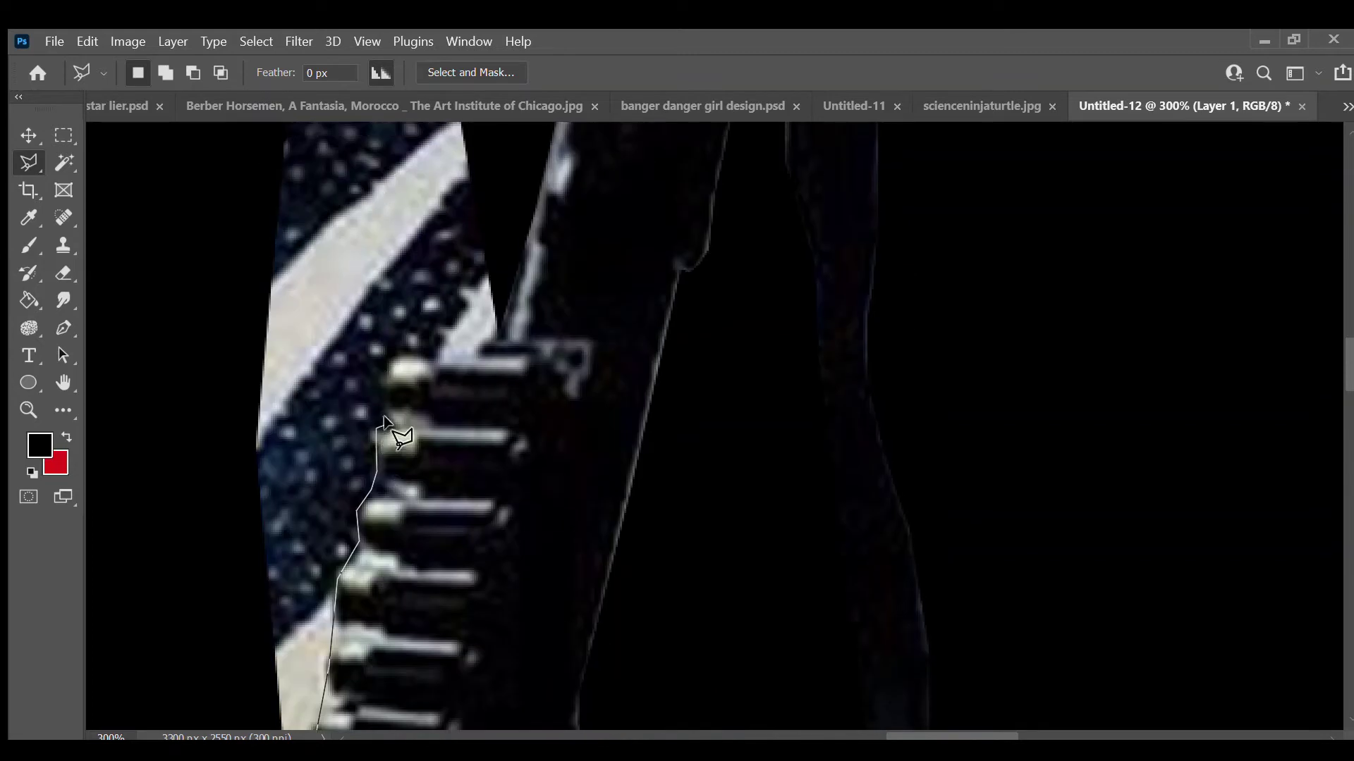
{"action": "left_click_drag", "start_coordinate": [392, 350], "coordinate": [426, 344]}
{"action": "scroll", "coordinate": [441, 350], "scroll_direction": "up", "scroll_amount": 3}
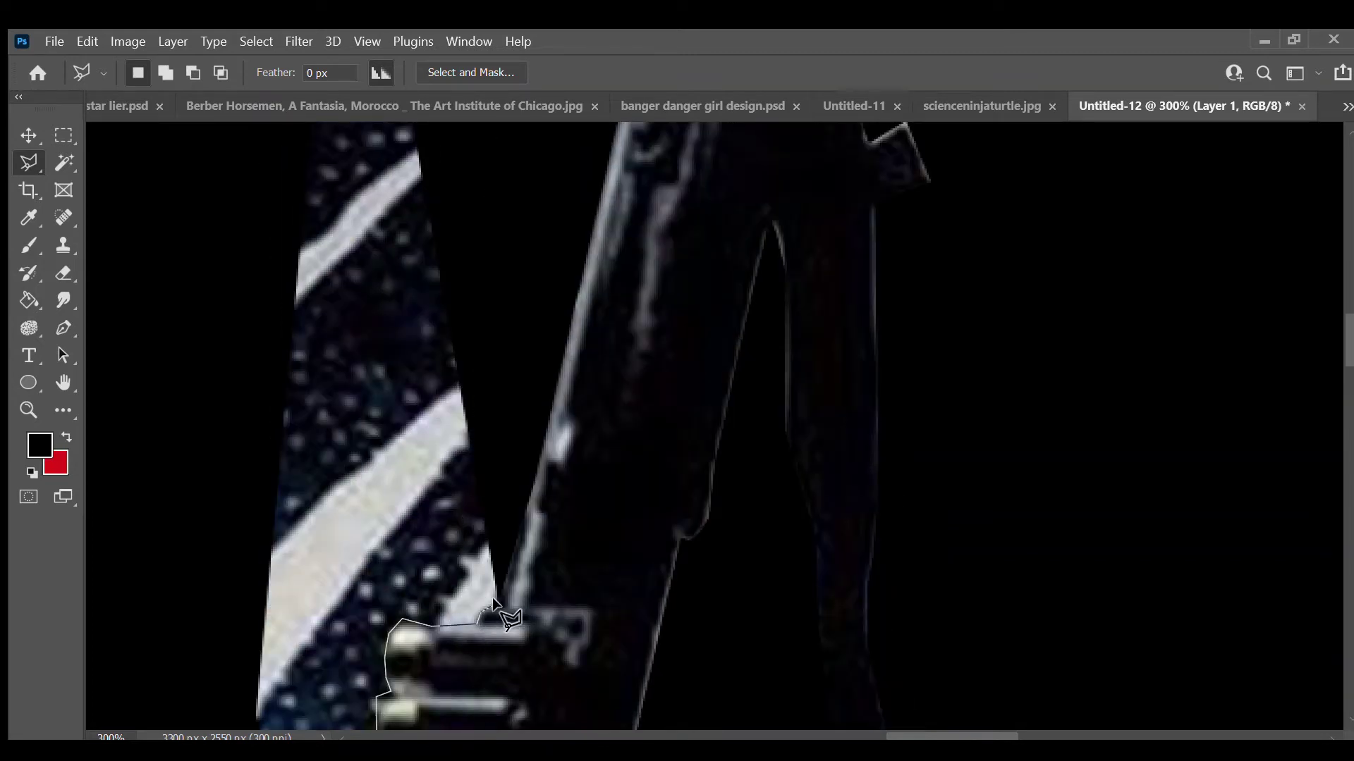
{"action": "scroll", "coordinate": [484, 339], "scroll_direction": "up", "scroll_amount": 5}
{"action": "left_click", "coordinate": [423, 218]}
{"action": "scroll", "coordinate": [176, 568], "scroll_direction": "down", "scroll_amount": 3}
{"action": "scroll", "coordinate": [184, 560], "scroll_direction": "down", "scroll_amount": 5}
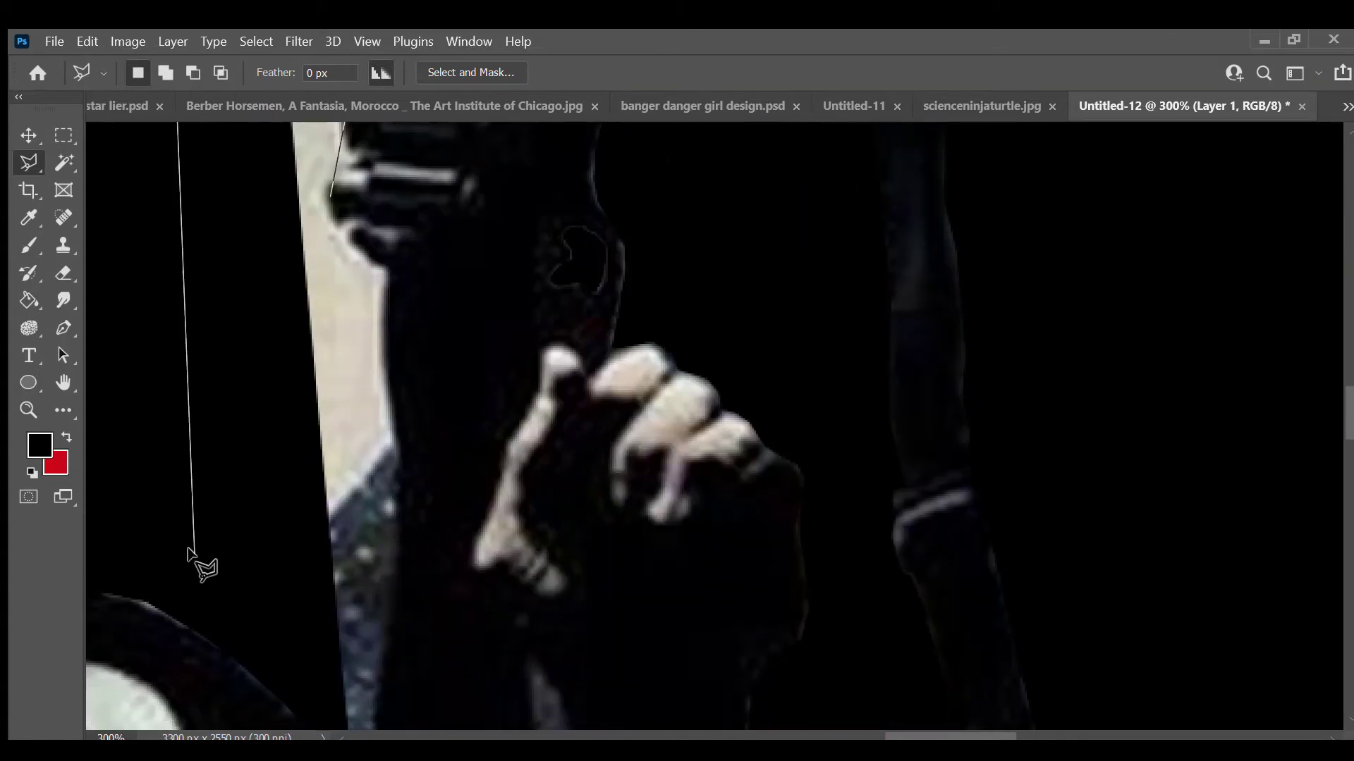
{"action": "left_click", "coordinate": [189, 552]}
{"action": "scroll", "coordinate": [189, 552], "scroll_direction": "down", "scroll_amount": 4}
{"action": "left_click", "coordinate": [366, 435]}
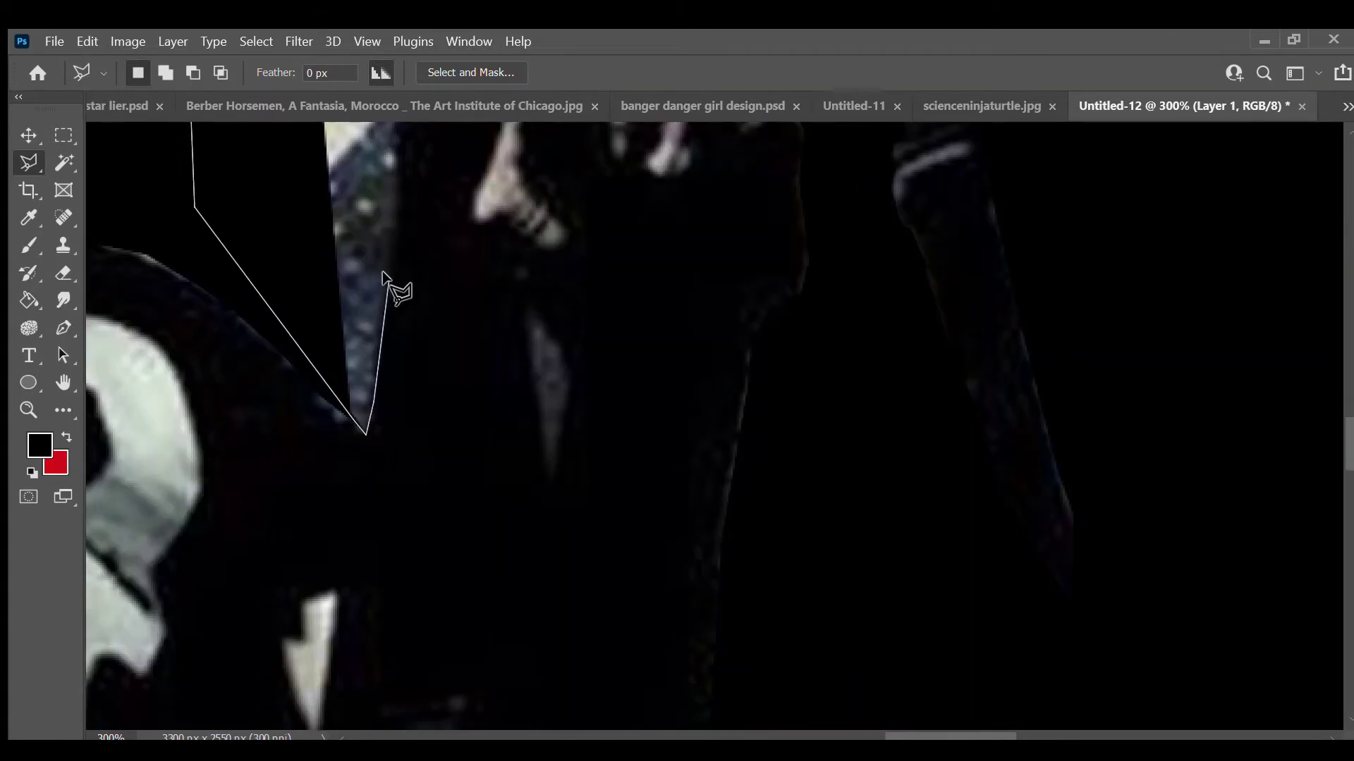
{"action": "scroll", "coordinate": [384, 275], "scroll_direction": "up", "scroll_amount": 3}
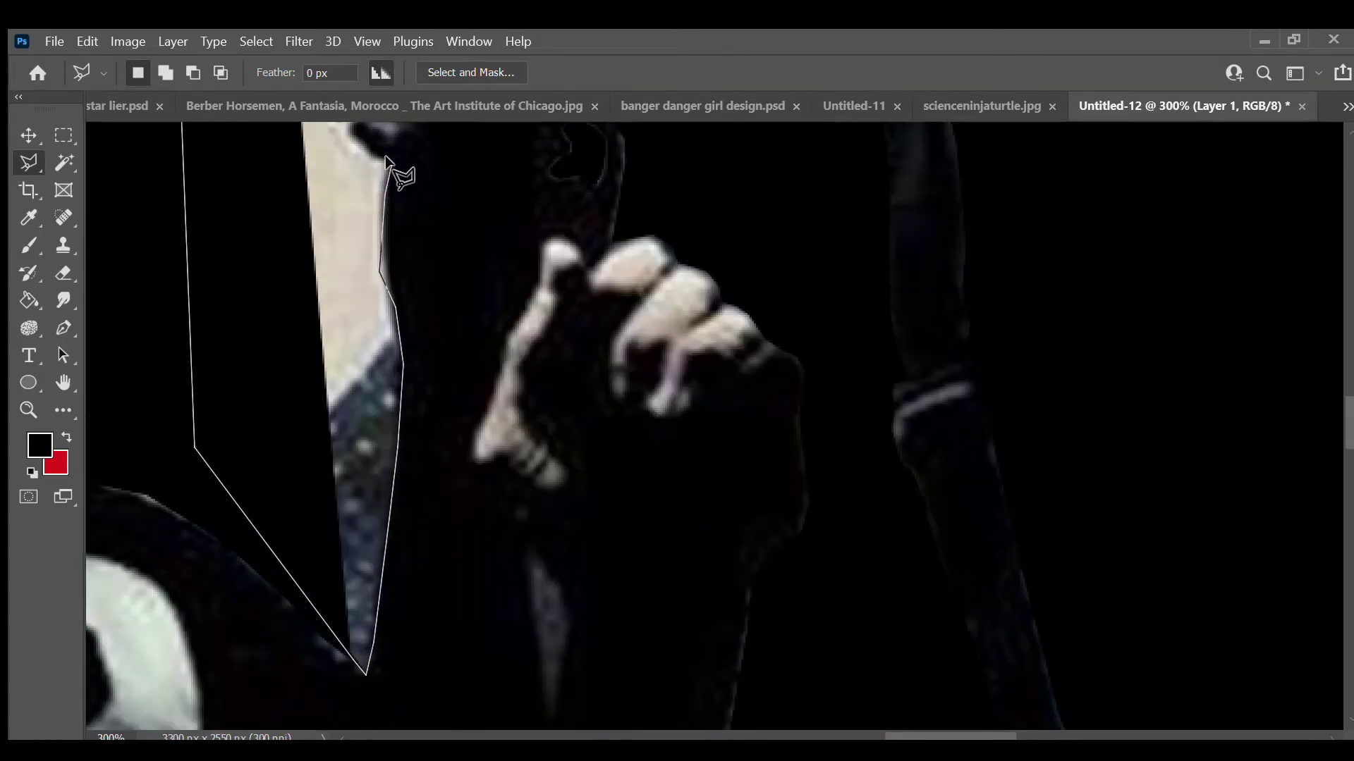
{"action": "left_click", "coordinate": [386, 168]}
{"action": "scroll", "coordinate": [381, 282], "scroll_direction": "up", "scroll_amount": 3}
{"action": "double_click", "coordinate": [324, 298]}
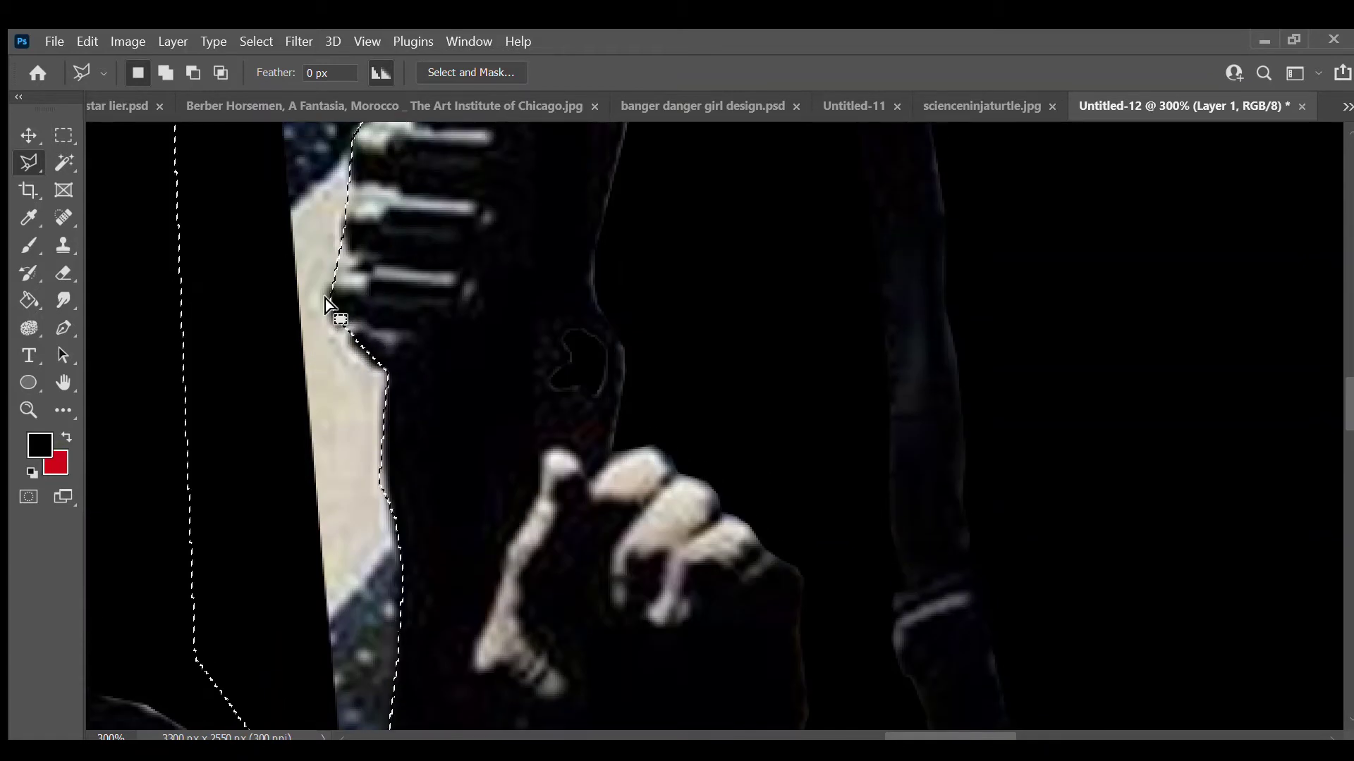
{"action": "key", "text": "Delete"}
{"action": "scroll", "coordinate": [374, 328], "scroll_direction": "down", "scroll_amount": 3}
{"action": "key", "text": "ctrl+d"}
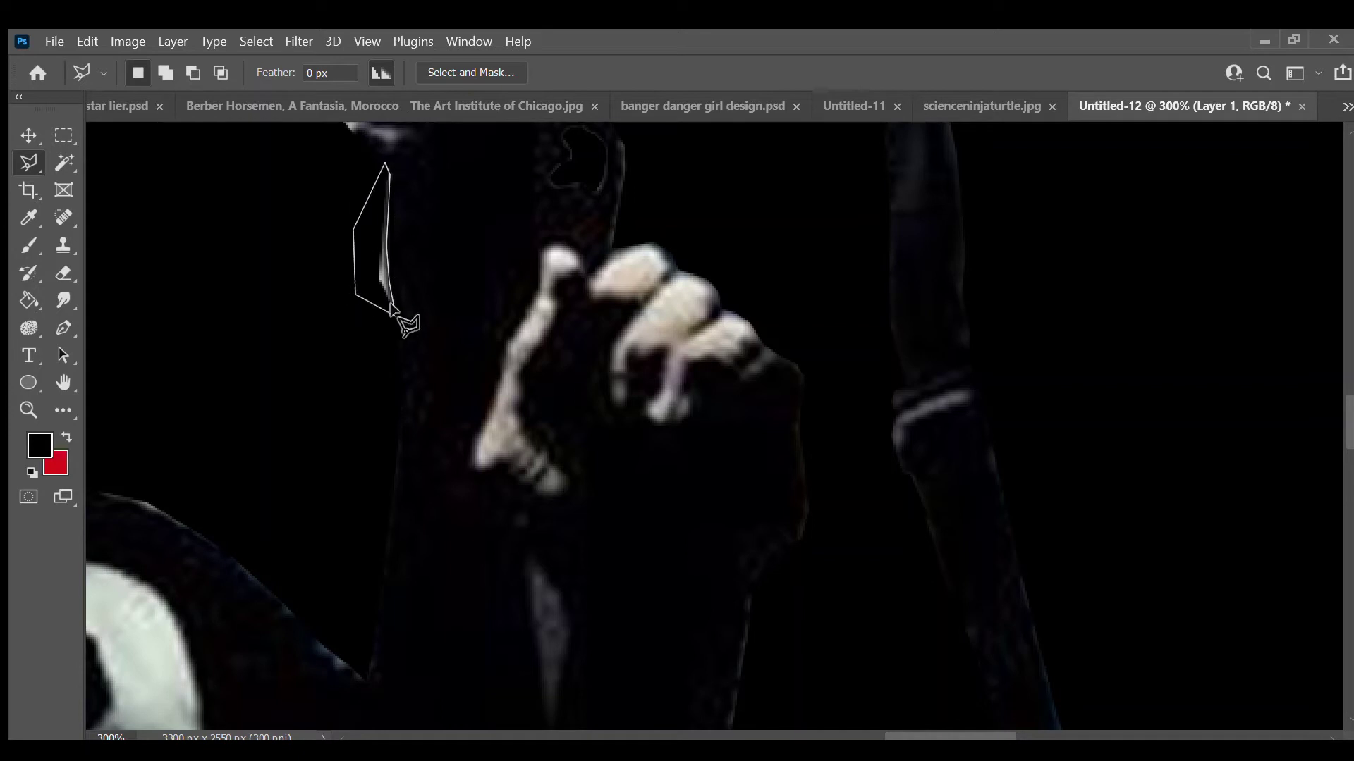
- Black out the outlined patch beside the jaw, deselect, and zoom out to see the figure
{"action": "double_click", "coordinate": [393, 337]}
{"action": "key", "text": "Delete"}
{"action": "key", "text": "ctrl+d"}
{"action": "key", "text": "ctrl+minus"}
{"action": "key", "text": "ctrl+minus"}
{"action": "key", "text": "ctrl+minus"}
{"action": "scroll", "coordinate": [344, 437], "scroll_direction": "up", "scroll_amount": 5}
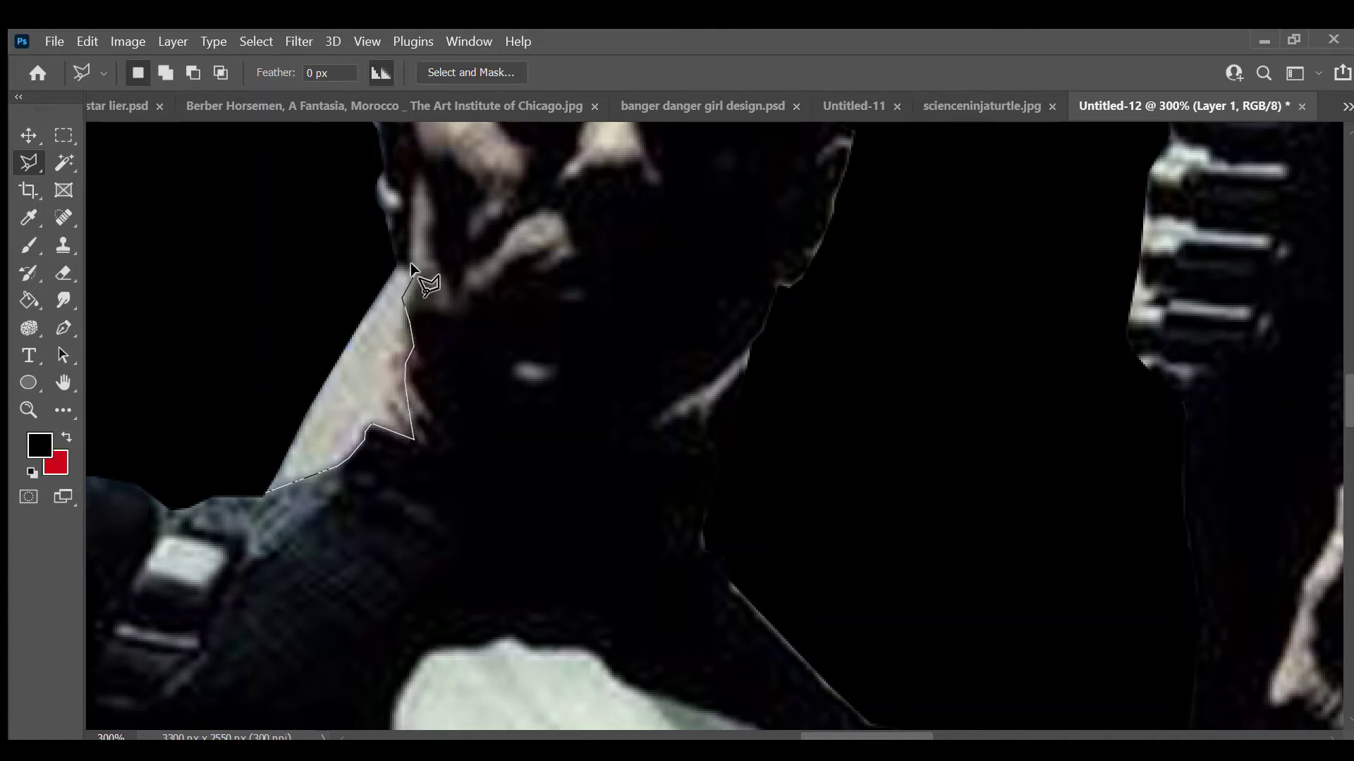
{"action": "scroll", "coordinate": [410, 262], "scroll_direction": "up", "scroll_amount": 5}
{"action": "scroll", "coordinate": [368, 364], "scroll_direction": "down", "scroll_amount": 4}
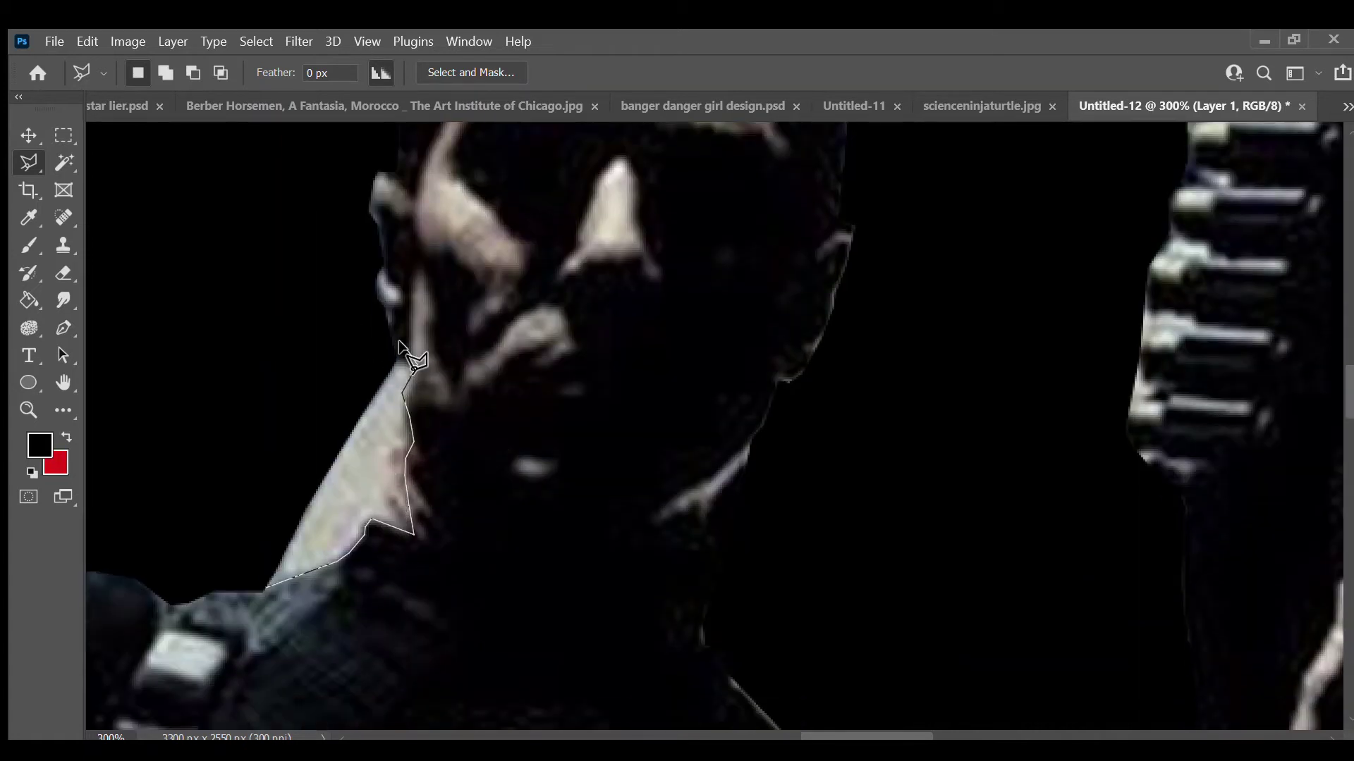
- Black out the light highlight at the neck and start outlining the sliver along the shoulder
{"action": "left_click", "coordinate": [395, 351]}
{"action": "key", "text": "Delete"}
{"action": "key", "text": "ctrl+d"}
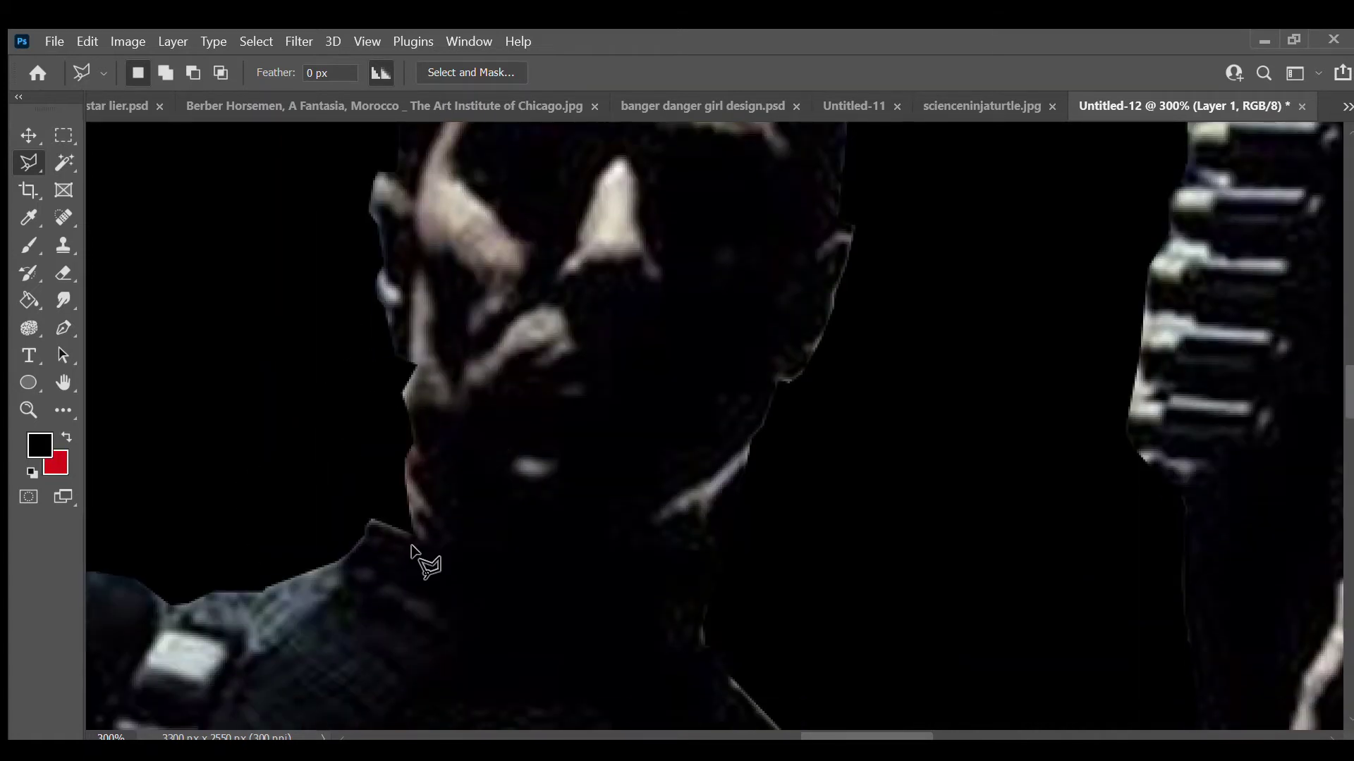
{"action": "left_click", "coordinate": [404, 437]}
{"action": "left_click", "coordinate": [367, 457]}
{"action": "scroll", "coordinate": [589, 520], "scroll_direction": "down", "scroll_amount": 2}
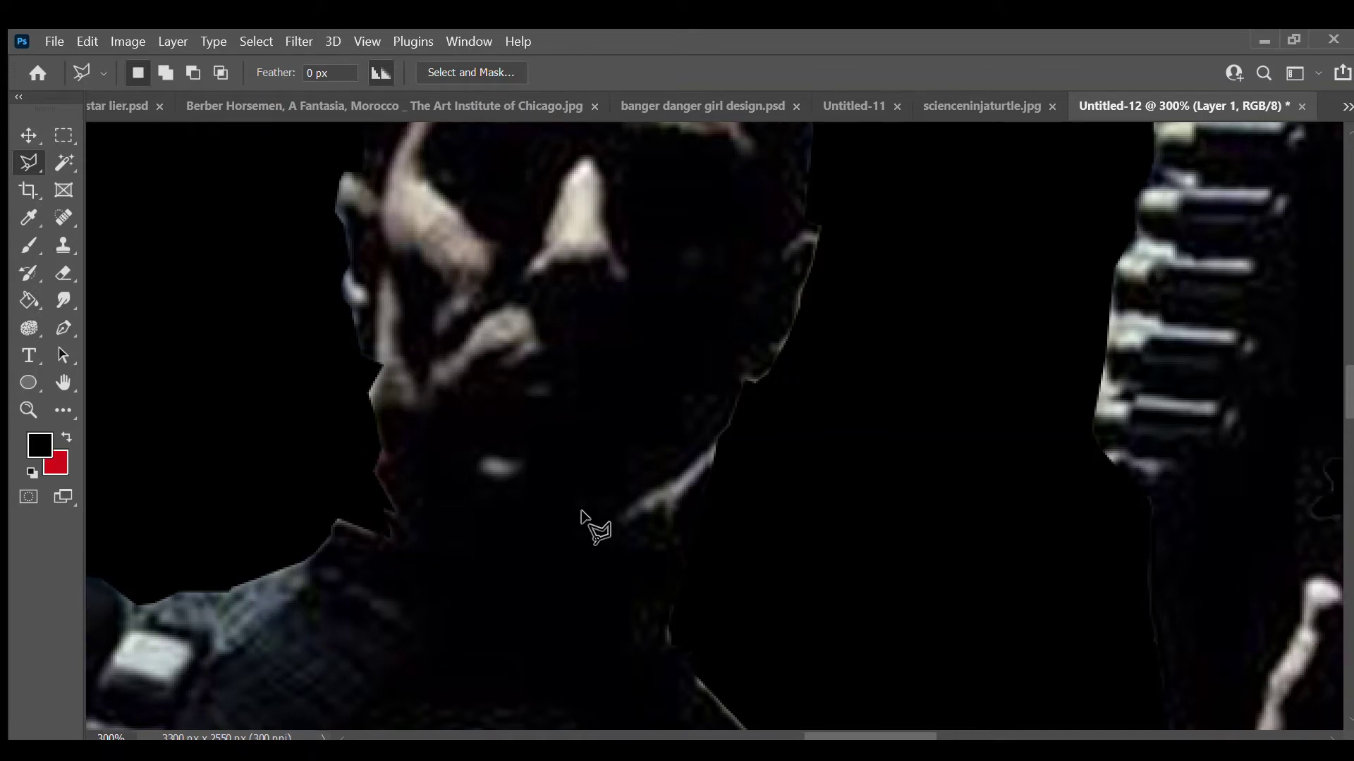
{"action": "scroll", "coordinate": [293, 429], "scroll_direction": "down", "scroll_amount": 2}
{"action": "scroll", "coordinate": [306, 470], "scroll_direction": "down", "scroll_amount": 3}
- Shift the figure layer up and to the left, checking its bounds
{"action": "key", "text": "v"}
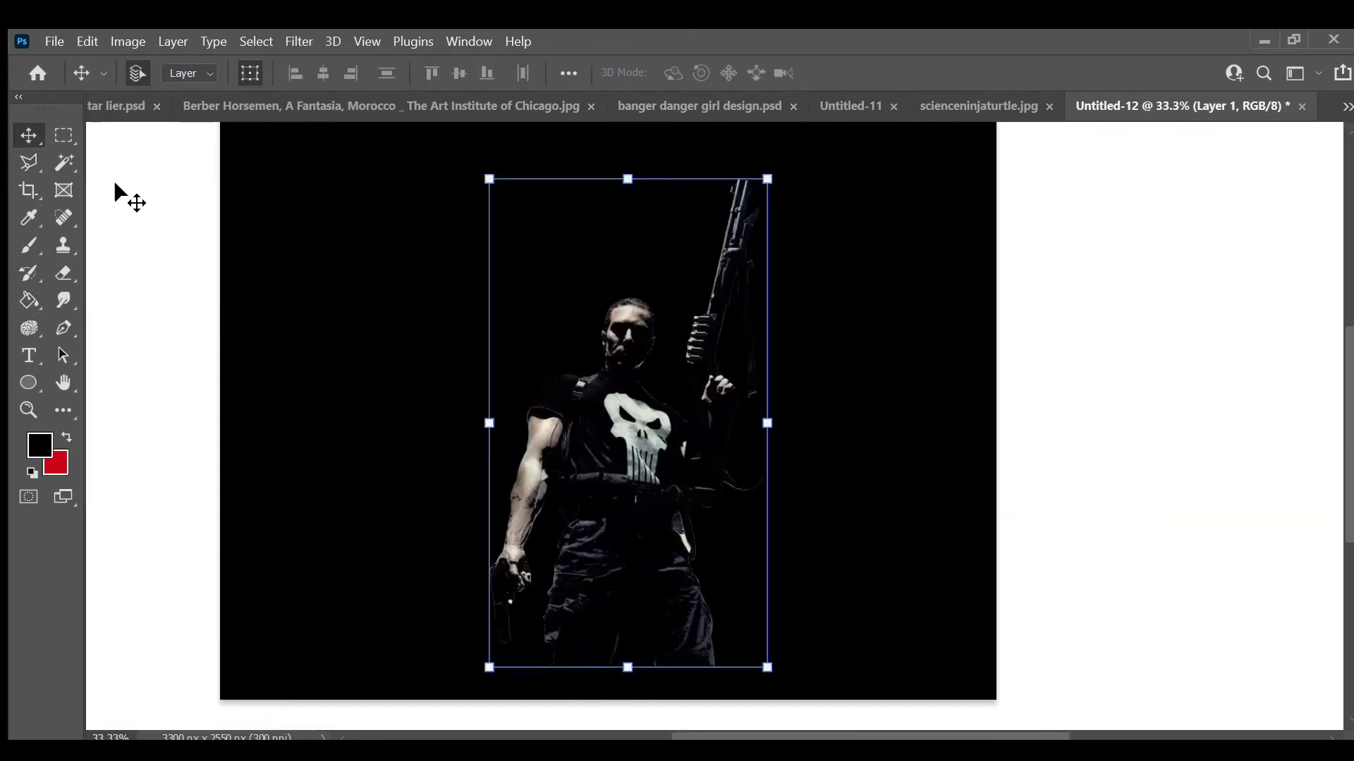
{"action": "left_click_drag", "start_coordinate": [120, 197], "coordinate": [54, 154]}
{"action": "key", "text": "i"}
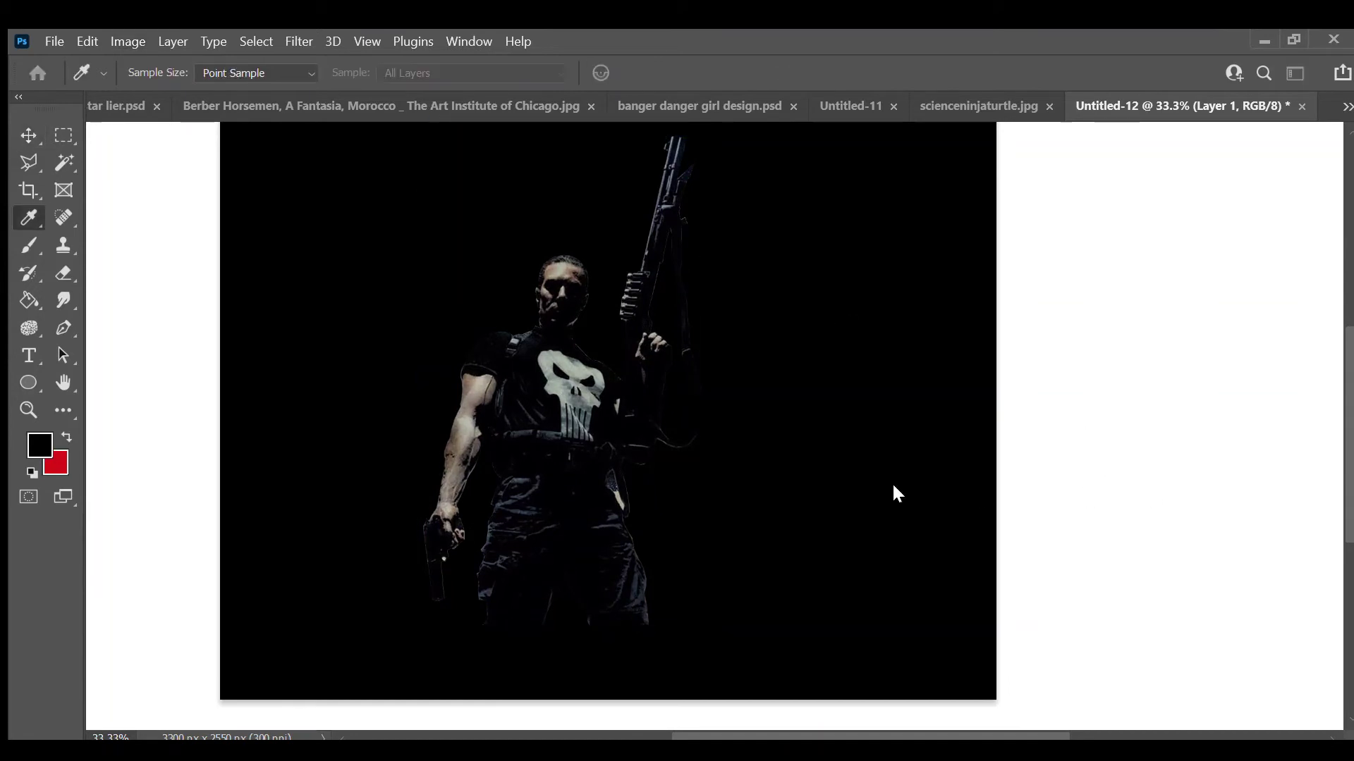
{"action": "key", "text": "v"}
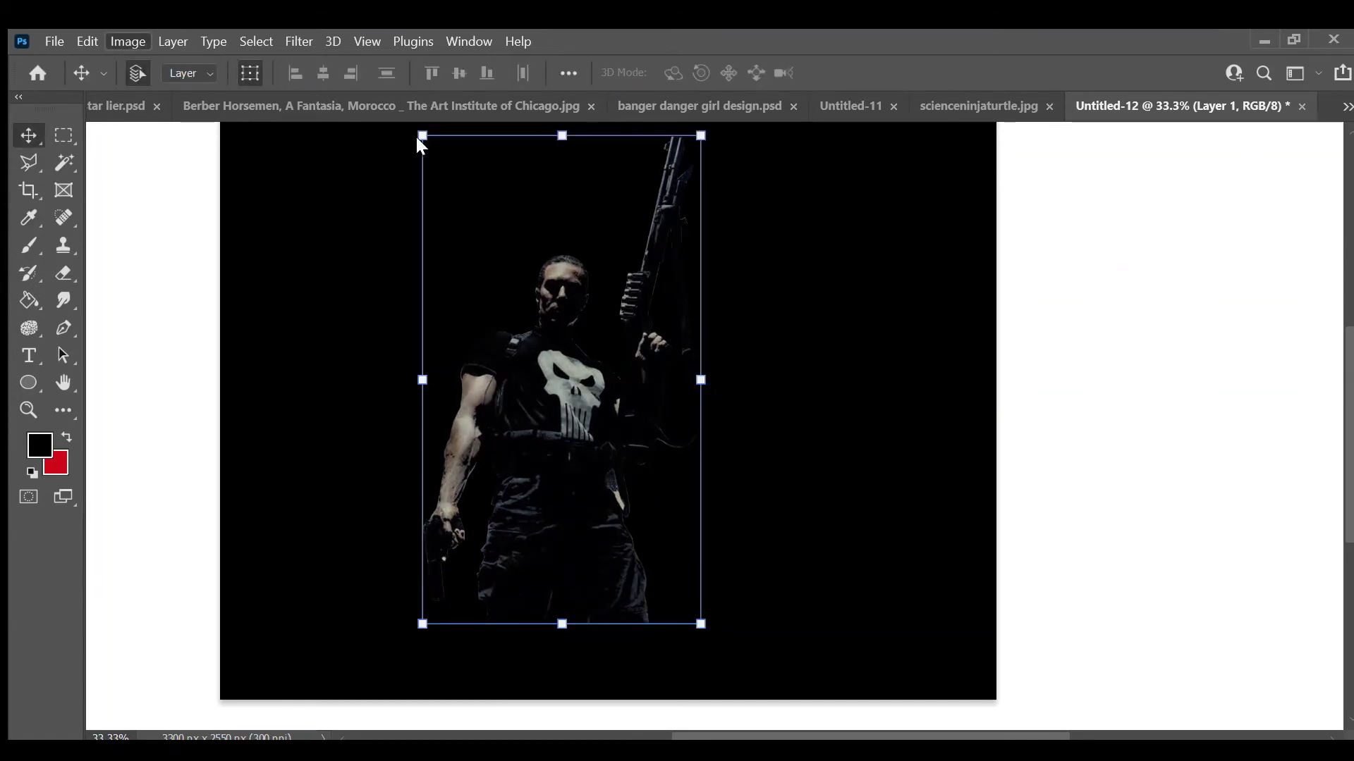
{"action": "key", "text": "i"}
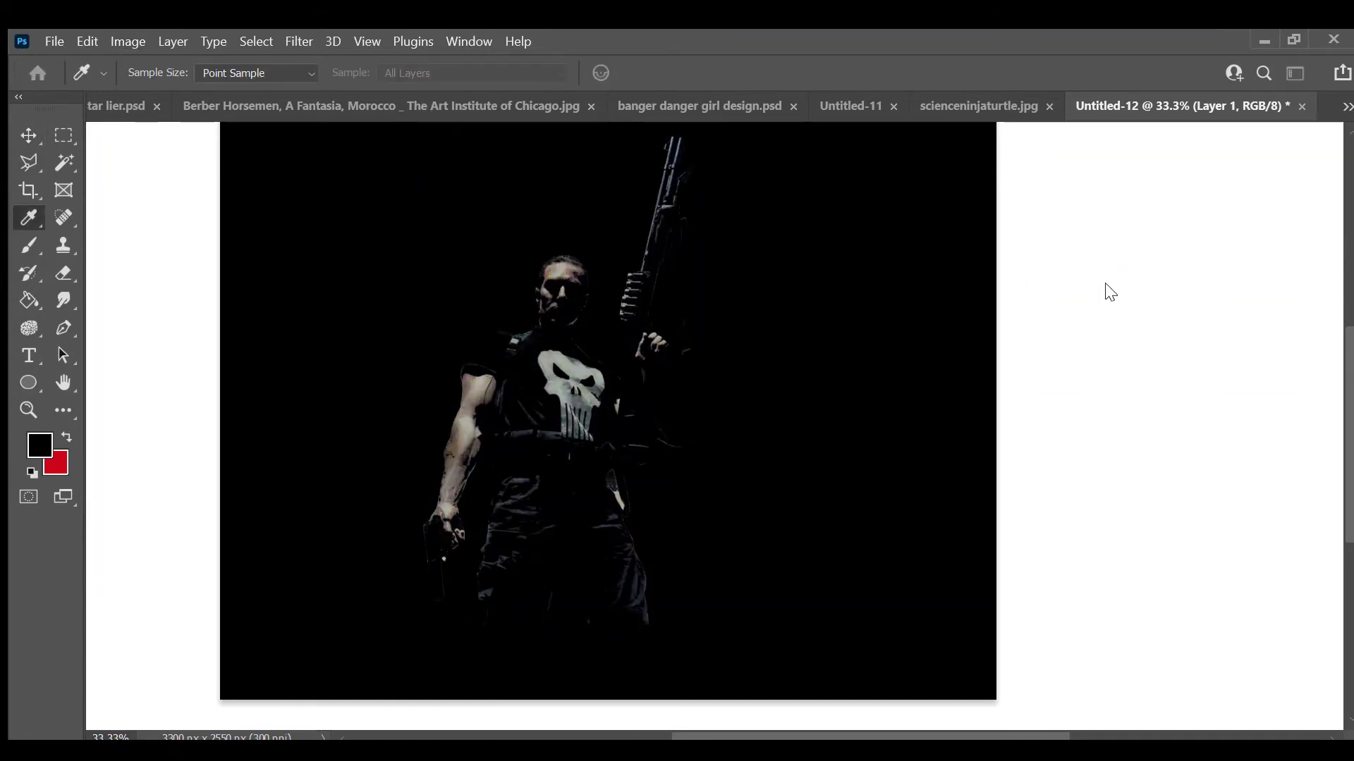
{"action": "key", "text": "v"}
{"action": "key", "text": "i"}
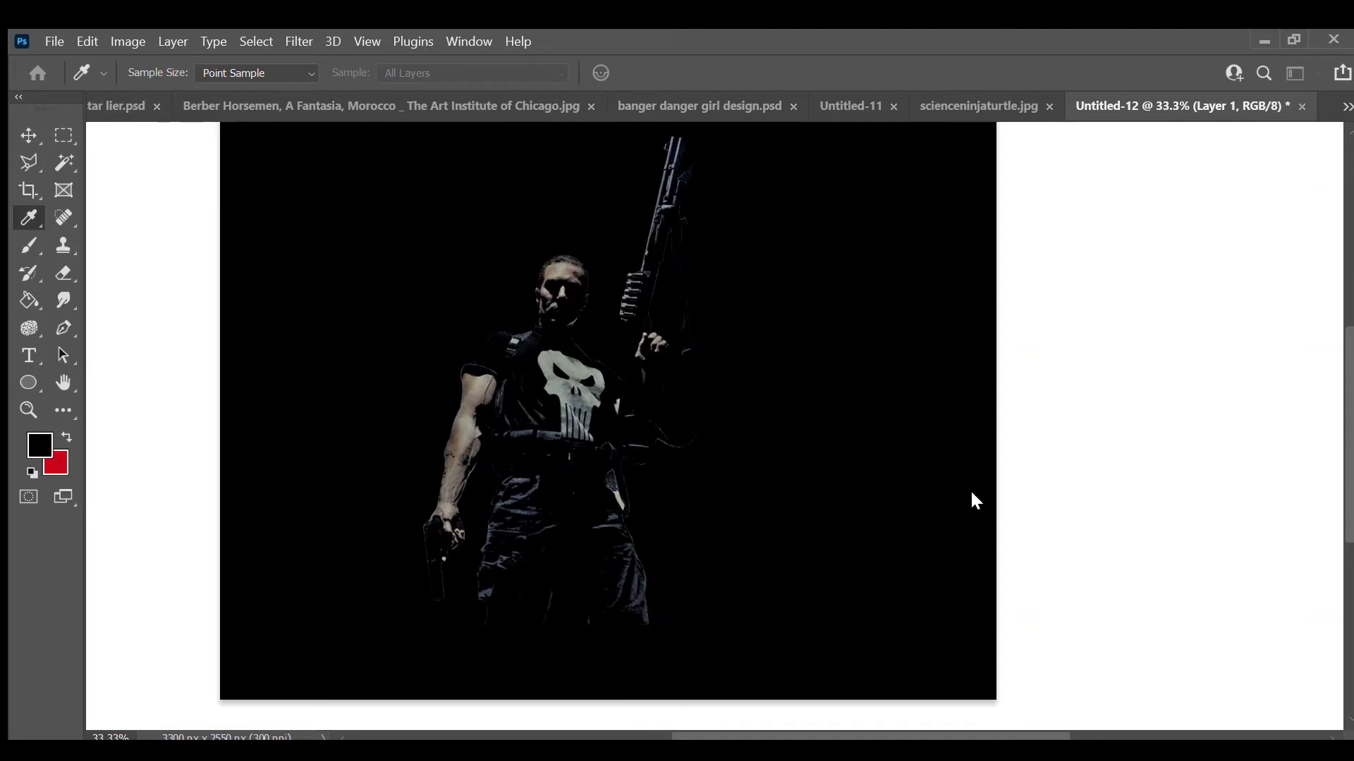
{"action": "key", "text": "v"}
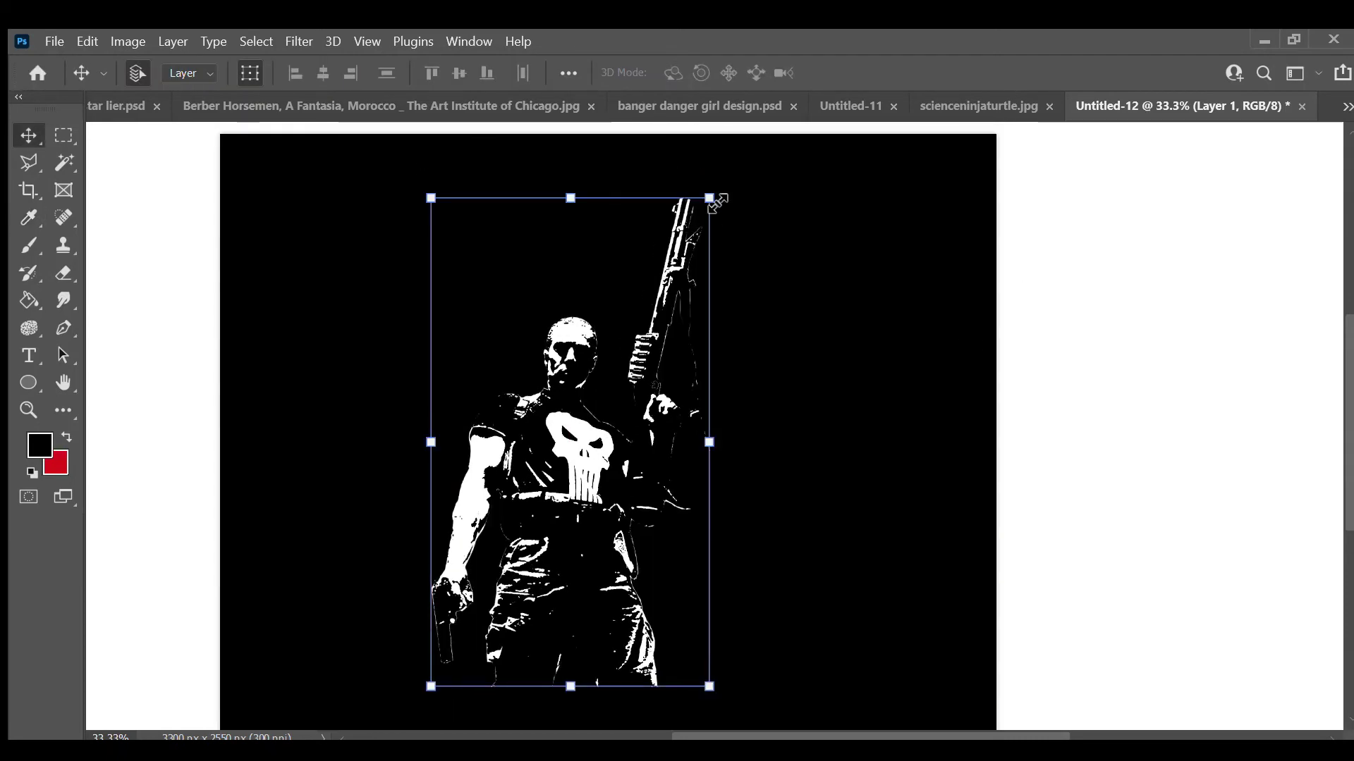
- Scale the figure to 95.09% and copy its white areas onto a new Layer 2
{"action": "left_click_drag", "start_coordinate": [716, 199], "coordinate": [698, 199]}
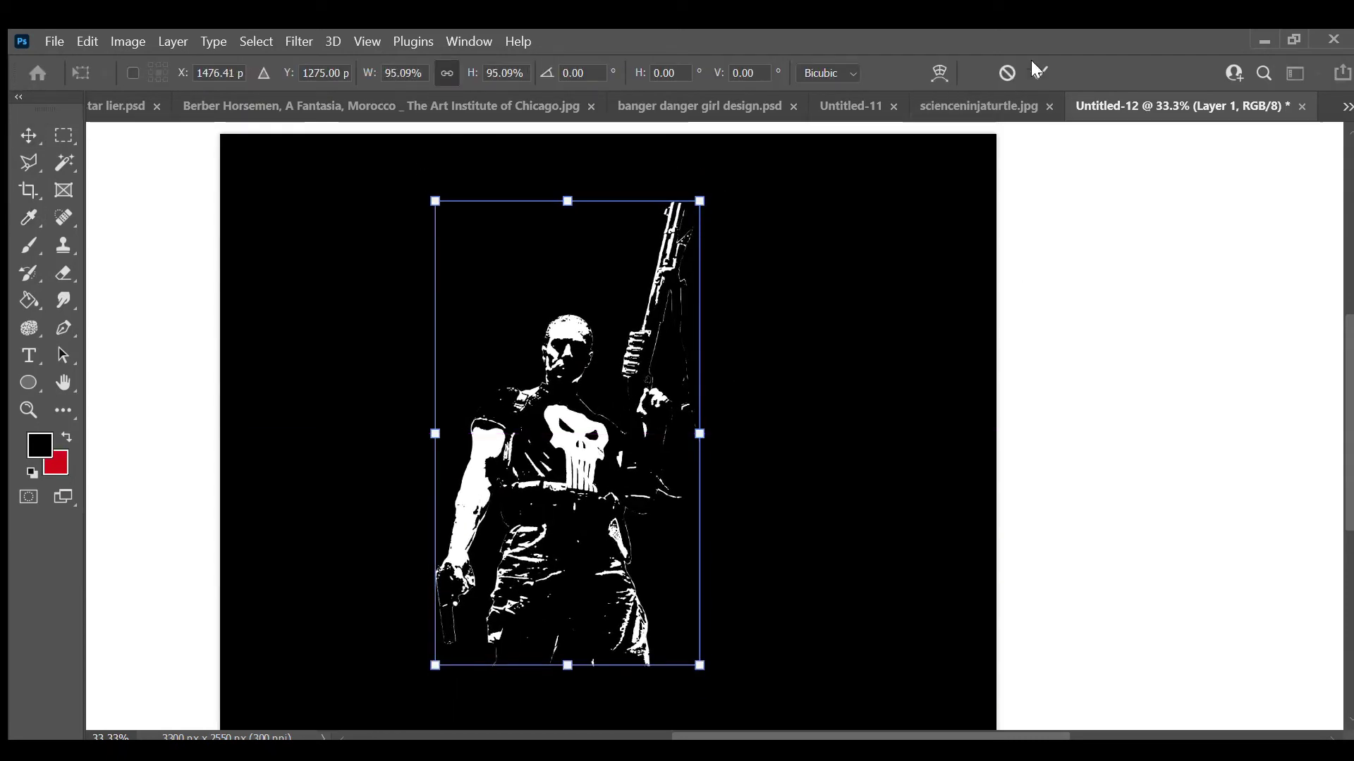
{"action": "key", "text": "Return"}
{"action": "scroll", "coordinate": [828, 335], "scroll_direction": "down", "scroll_amount": 2}
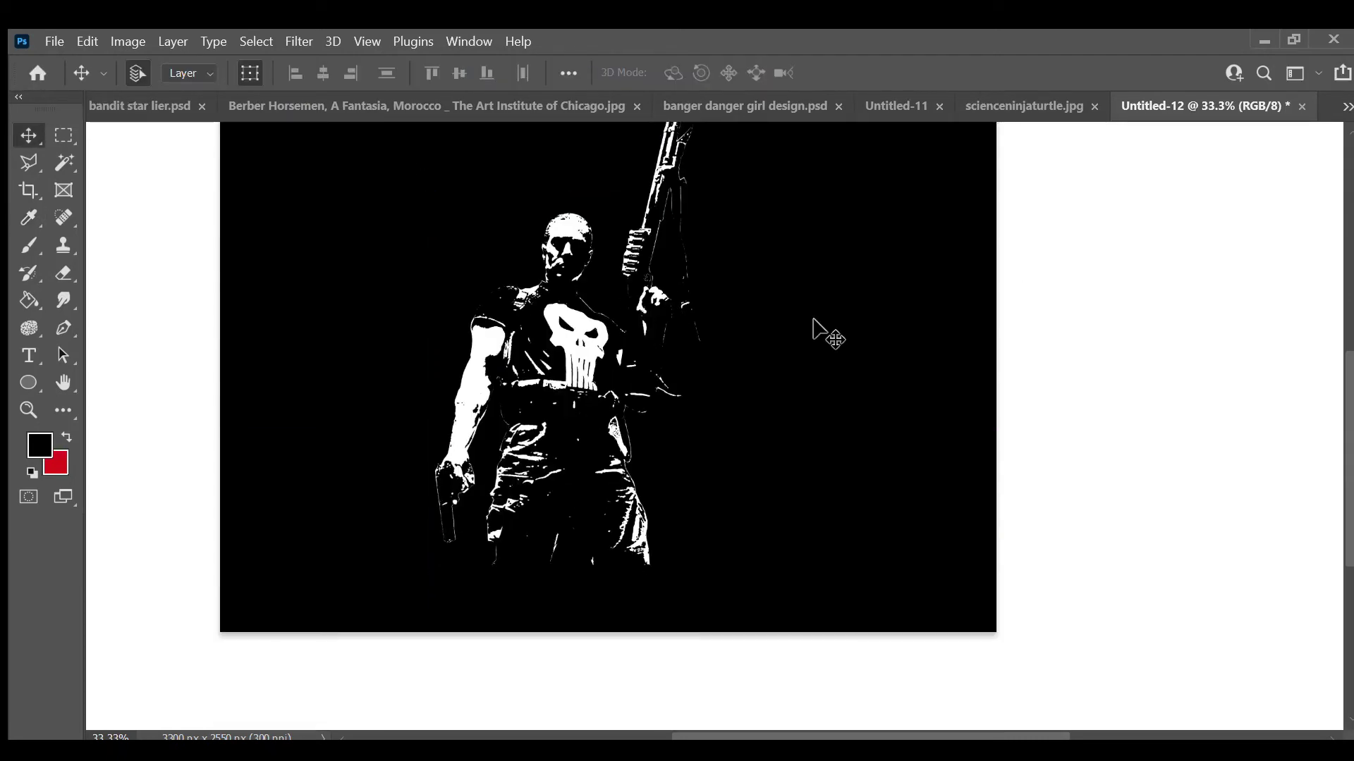
{"action": "scroll", "coordinate": [613, 353], "scroll_direction": "up", "scroll_amount": 3}
{"action": "scroll", "coordinate": [614, 356], "scroll_direction": "down", "scroll_amount": 2}
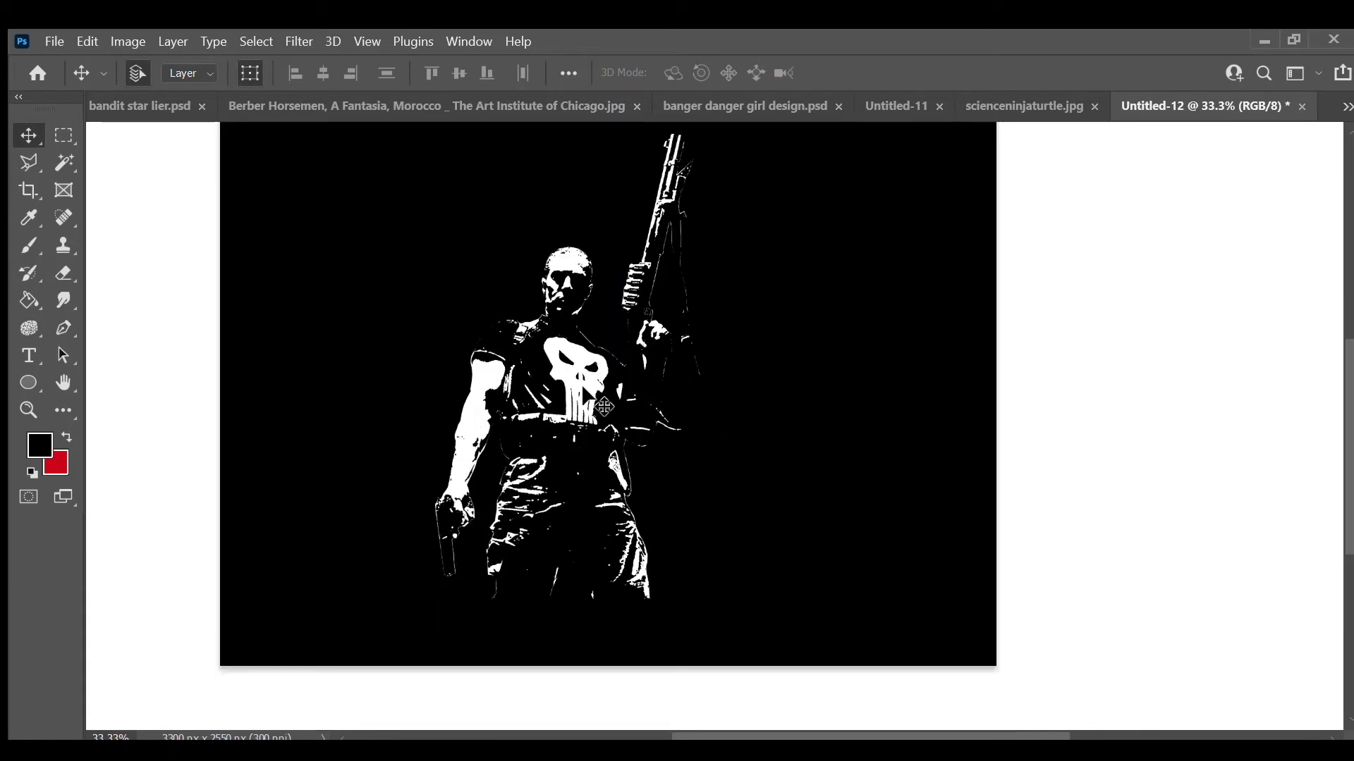
{"action": "key", "text": "w"}
{"action": "left_click", "coordinate": [575, 365]}
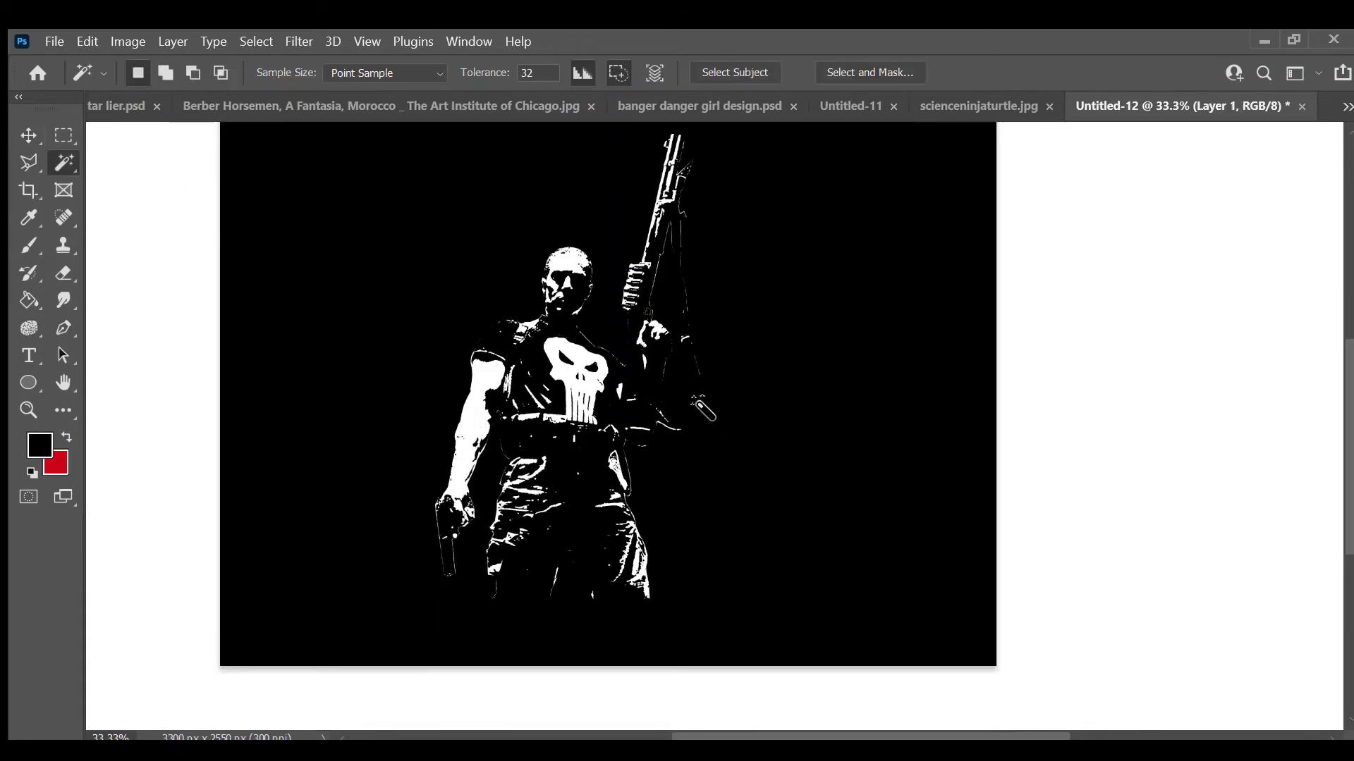
{"action": "key", "text": "ctrl+j"}
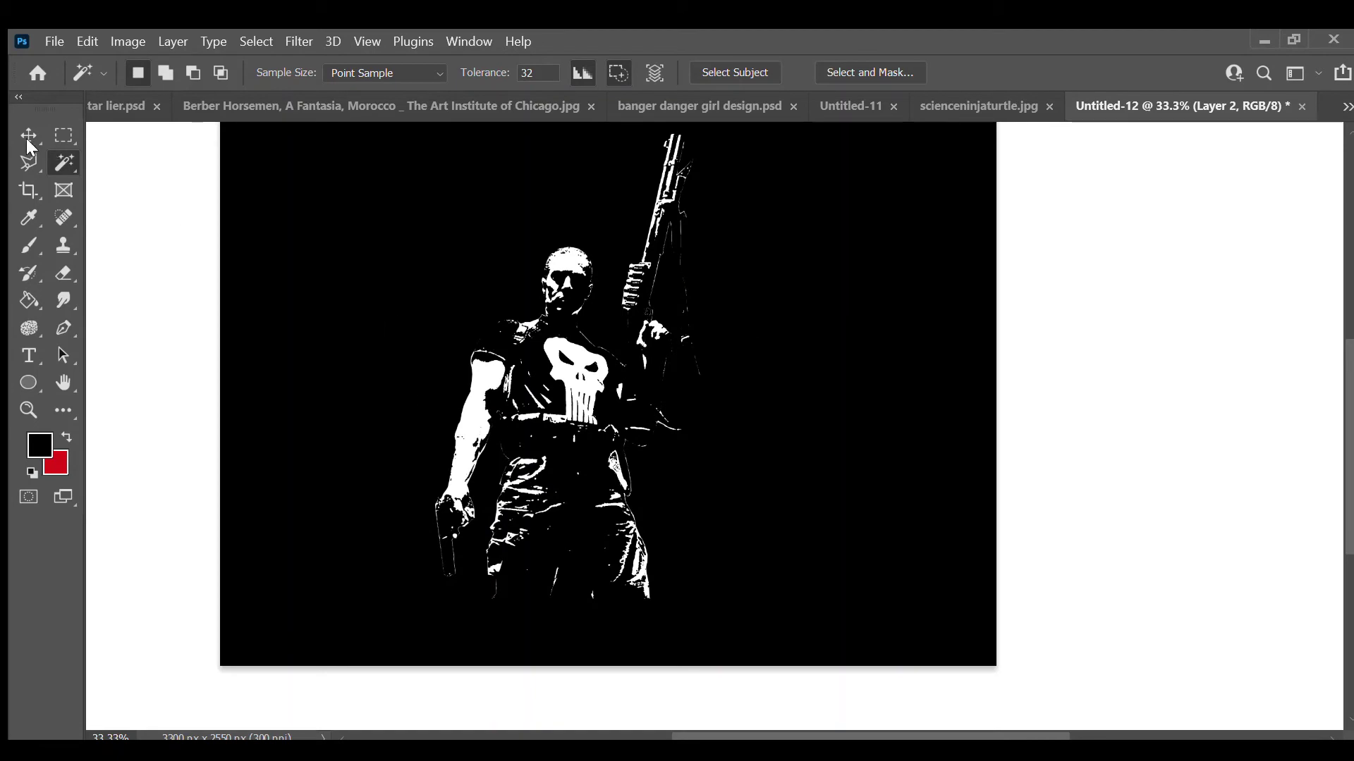
- Bring the black T-shirt into the design document and shrink it to about 79%
{"action": "left_click", "coordinate": [29, 141]}
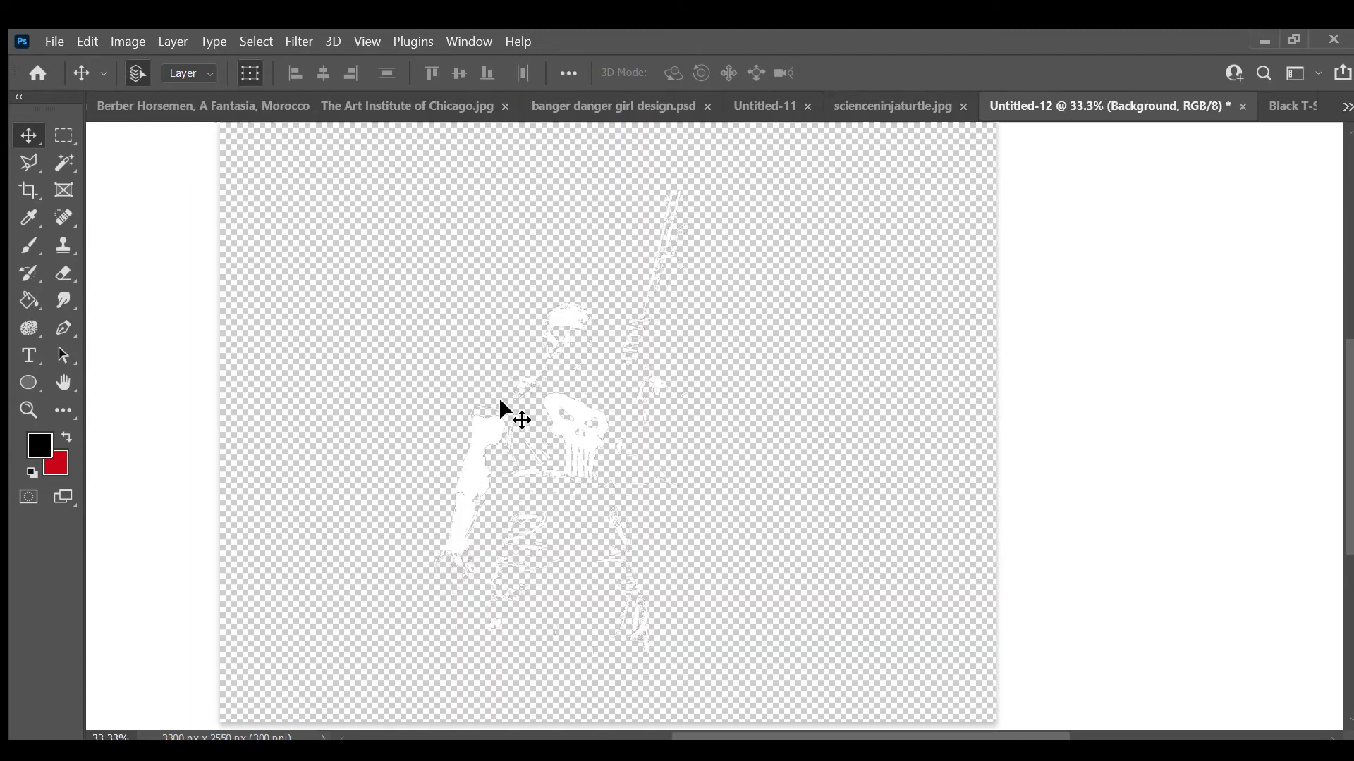
{"action": "left_click_drag", "start_coordinate": [669, 360], "coordinate": [670, 386]}
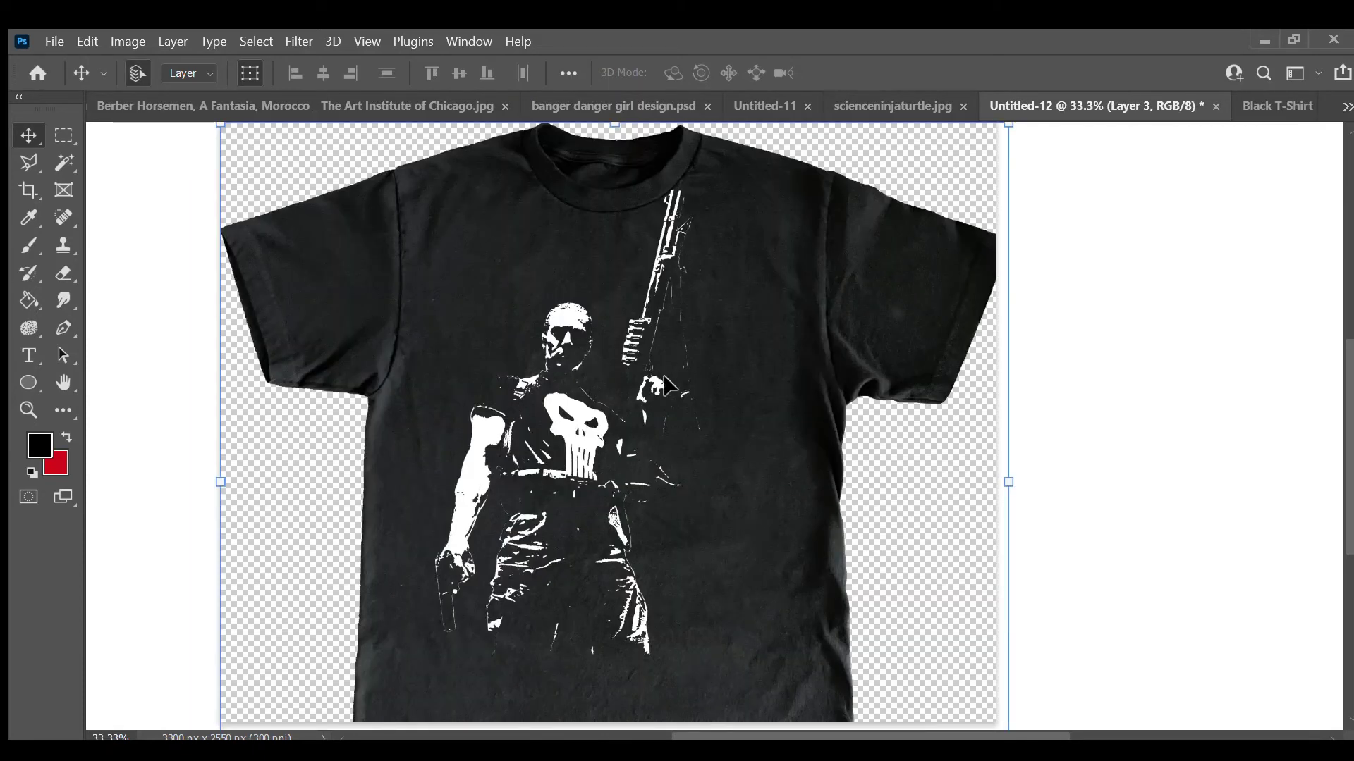
{"action": "key", "text": "ctrl+minus"}
{"action": "key", "text": "ctrl+minus"}
{"action": "key", "text": "ctrl+t"}
{"action": "mouse_move", "coordinate": [853, 275]}
{"action": "left_mouse_down"}
{"action": "mouse_move", "coordinate": [809, 287]}
{"action": "mouse_move", "coordinate": [839, 325]}
{"action": "left_mouse_up"}
{"action": "key", "text": "Return"}
- Position the white Punisher figure on the shirt front and enlarge it to 106.69%
{"action": "key", "text": "alt+bracketright"}
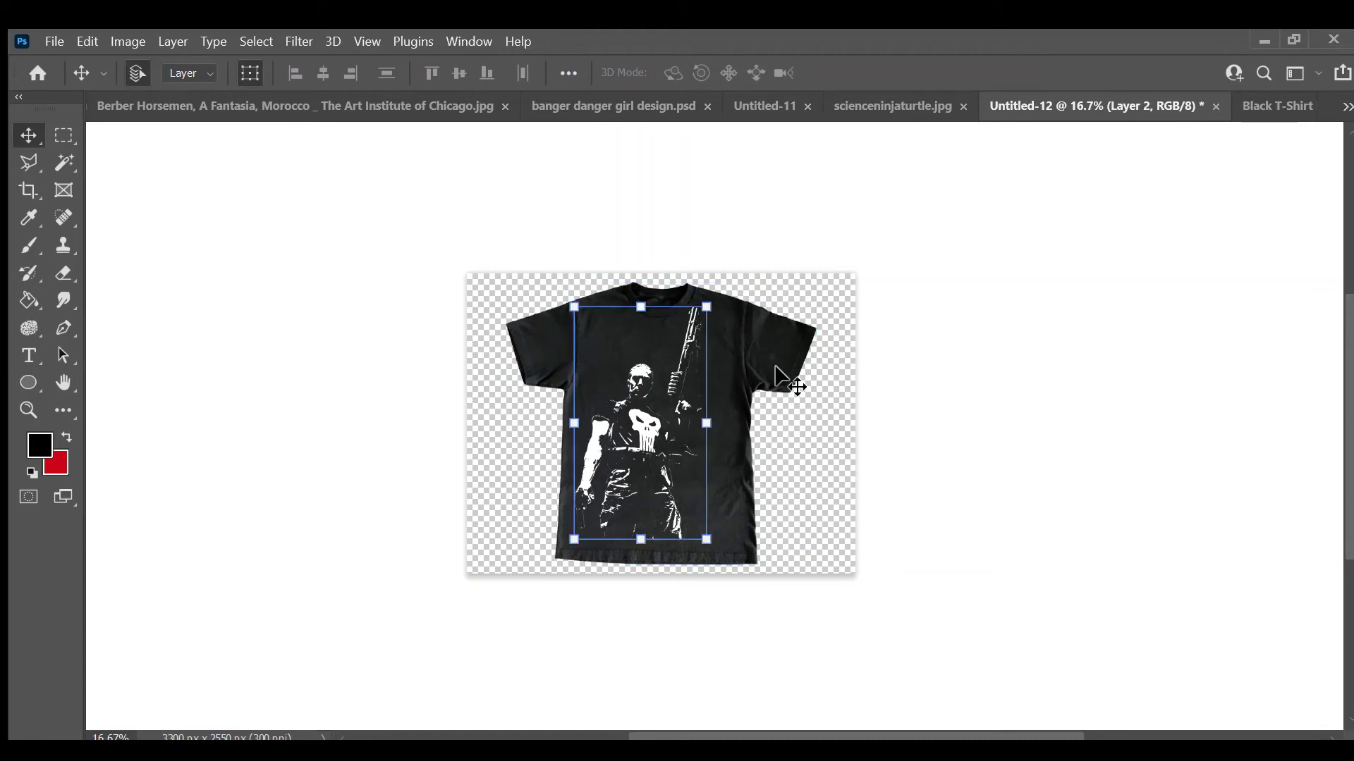
{"action": "key", "text": "shift+Right"}
{"action": "key", "text": "shift+Right"}
{"action": "key", "text": "shift+Right"}
{"action": "key", "text": "shift+Down"}
{"action": "key", "text": "shift+Down"}
{"action": "key", "text": "ctrl+t"}
{"action": "key", "text": "ctrl+plus"}
{"action": "key", "text": "ctrl+plus"}
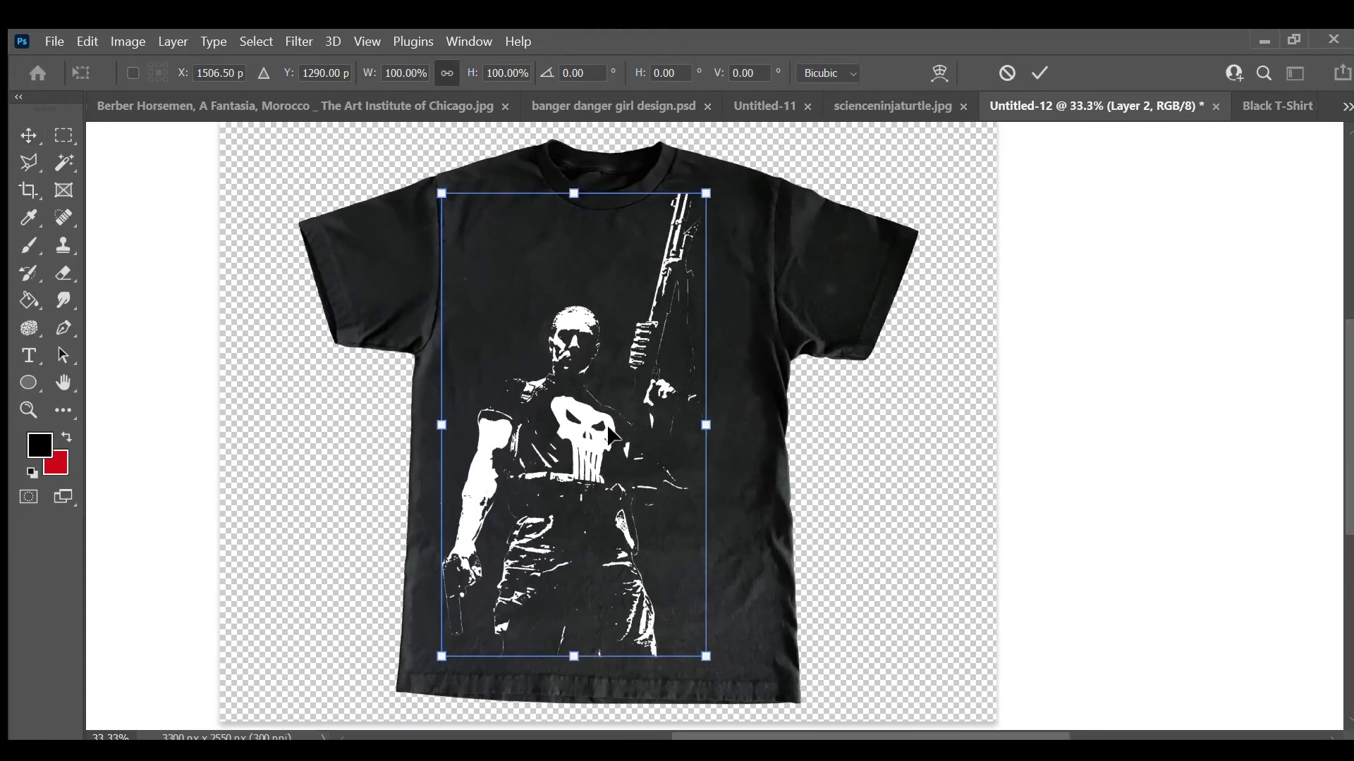
{"action": "left_click_drag", "start_coordinate": [718, 189], "coordinate": [705, 193]}
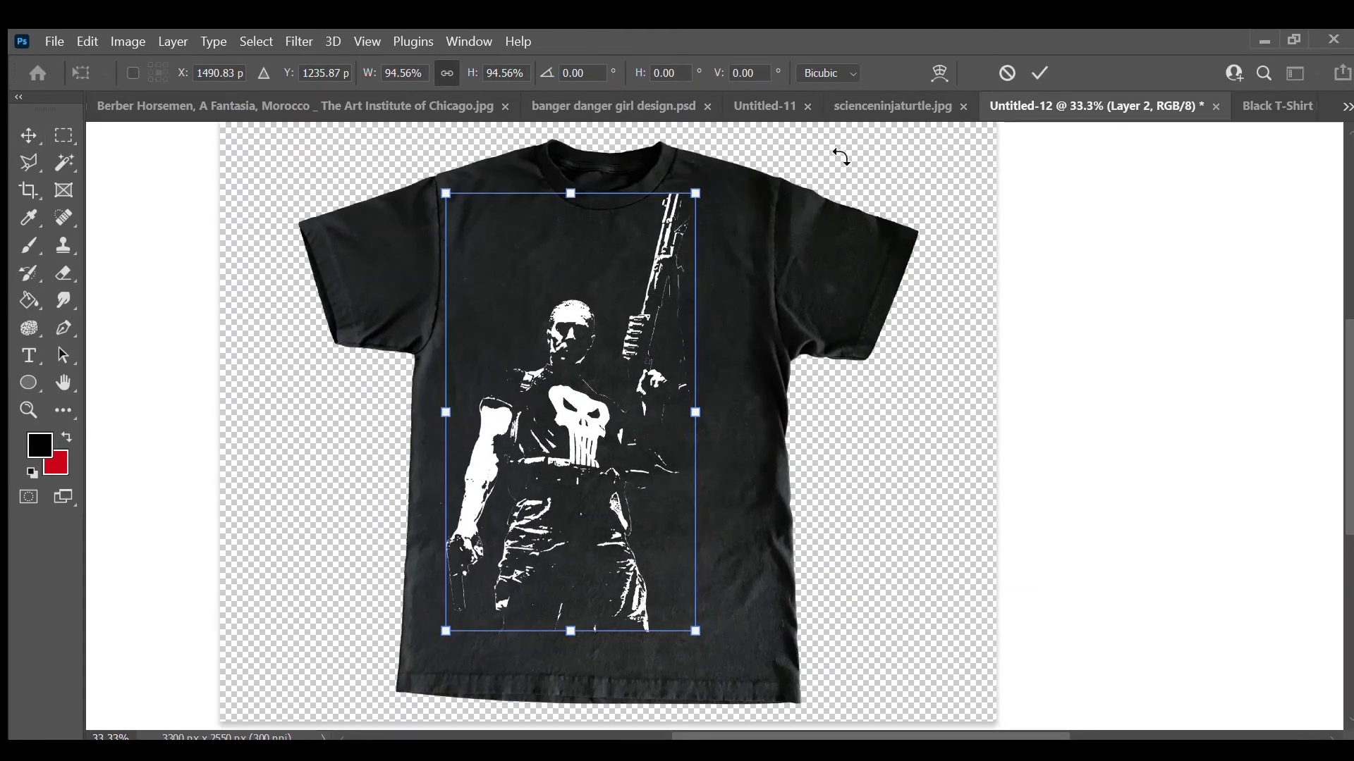
{"action": "key", "text": "Return"}
{"action": "key", "text": "shift+Down"}
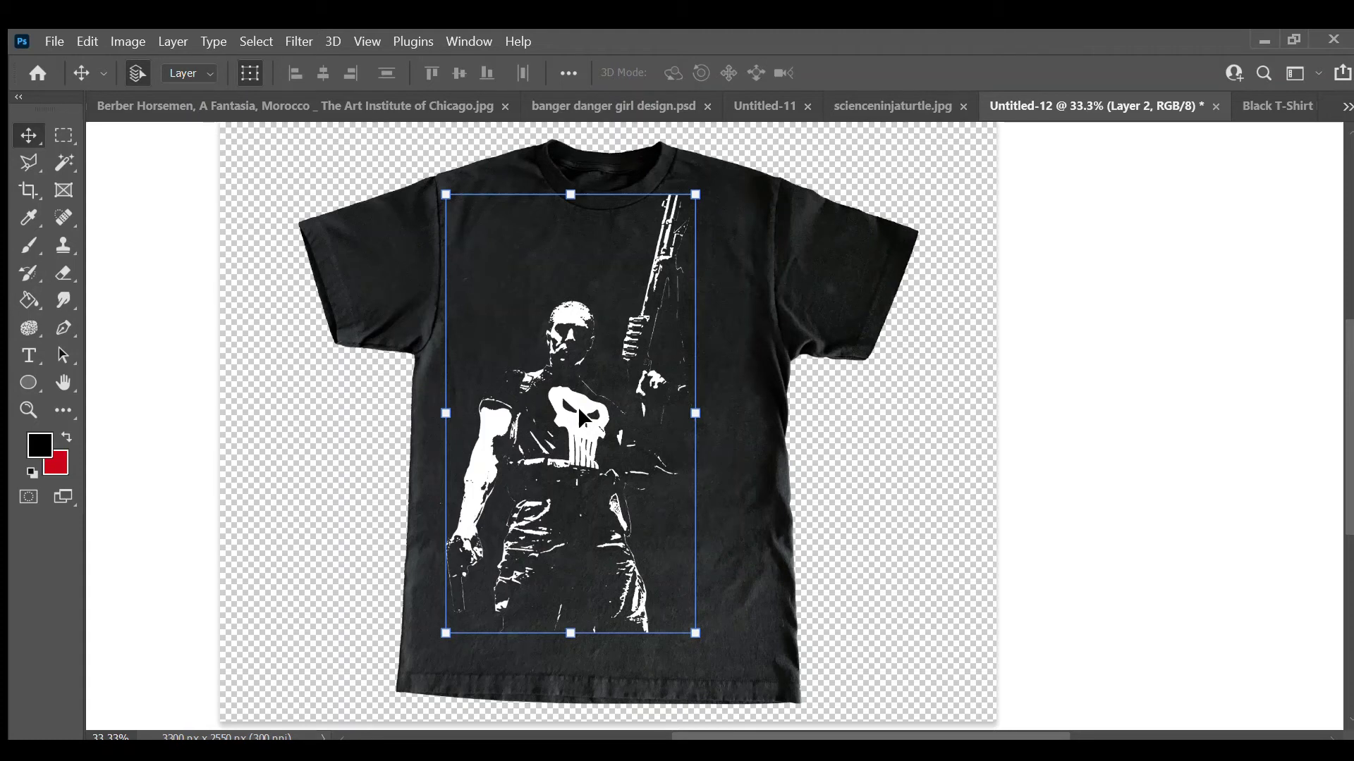
{"action": "left_click_drag", "start_coordinate": [696, 634], "coordinate": [712, 663]}
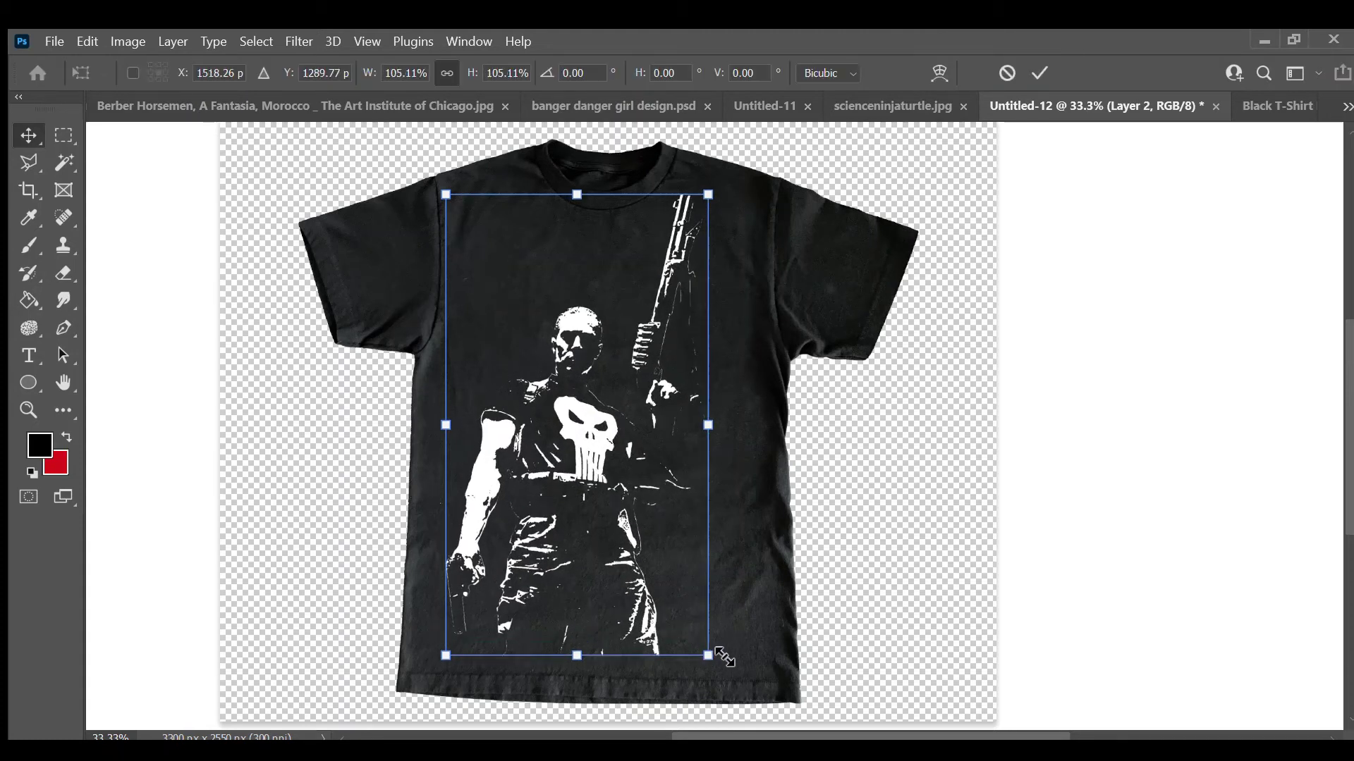
{"action": "left_click", "coordinate": [1039, 72]}
{"action": "left_click_drag", "start_coordinate": [596, 437], "coordinate": [592, 428]}
- Draw a white ring on the lower right of the shirt and resize it into place
{"action": "left_click", "coordinate": [841, 469]}
{"action": "left_click", "coordinate": [29, 355]}
{"action": "left_click", "coordinate": [28, 383]}
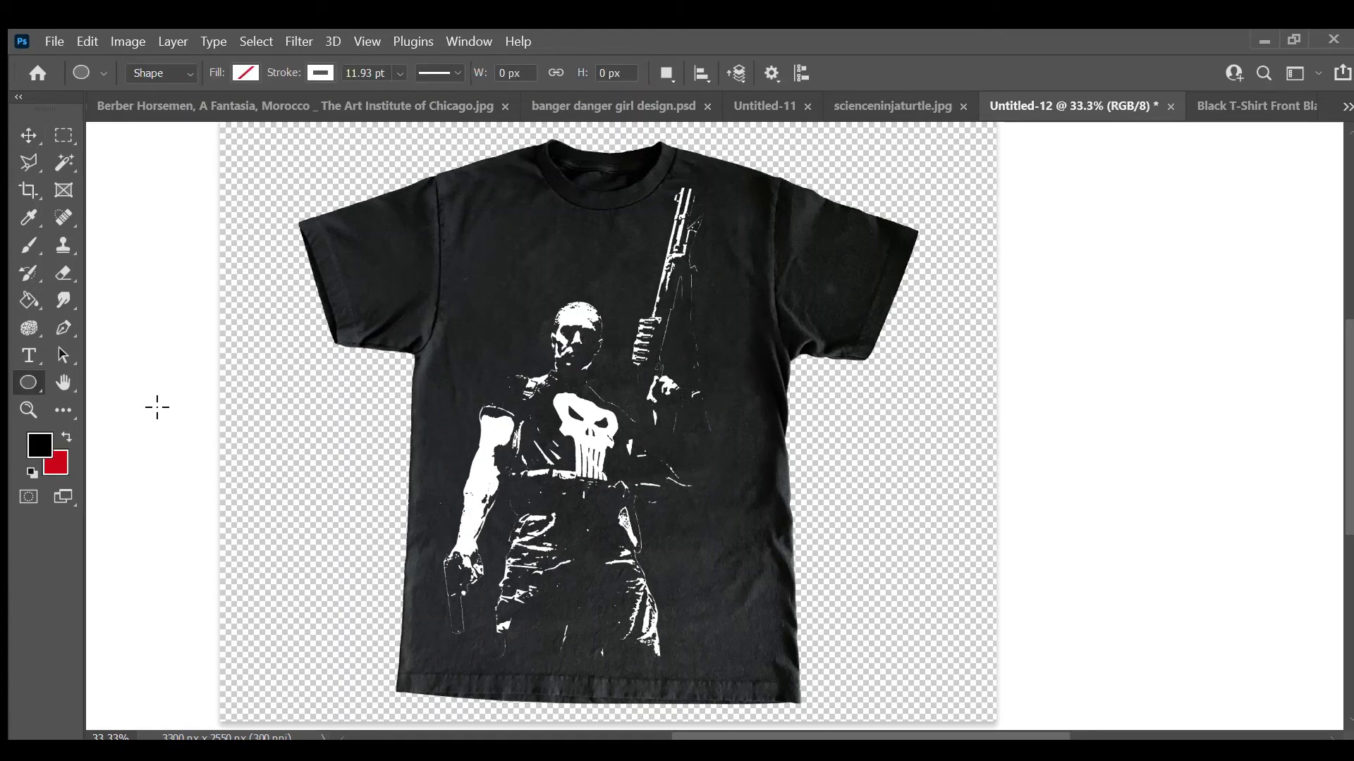
{"action": "left_click_drag", "start_coordinate": [810, 631], "coordinate": [810, 632]}
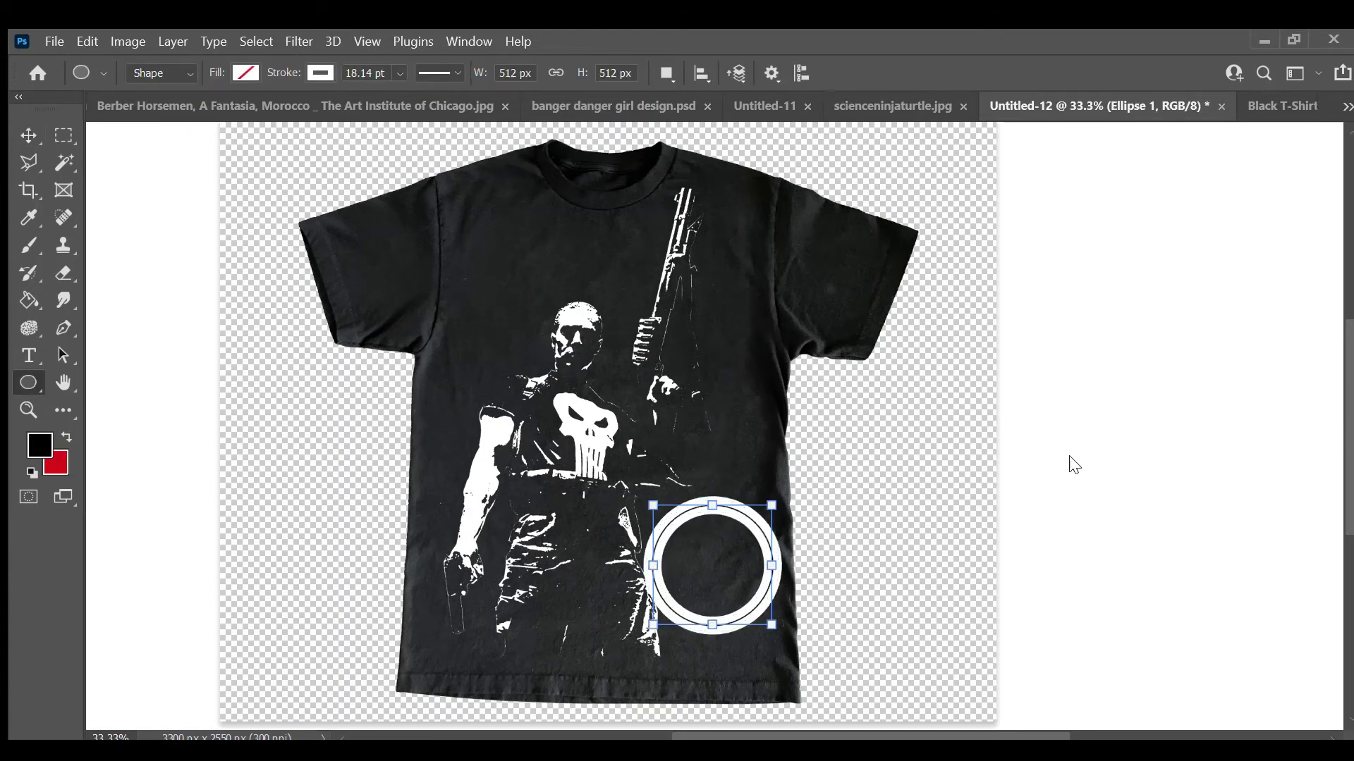
{"action": "left_click", "coordinate": [29, 135]}
{"action": "key", "text": "ctrl+t"}
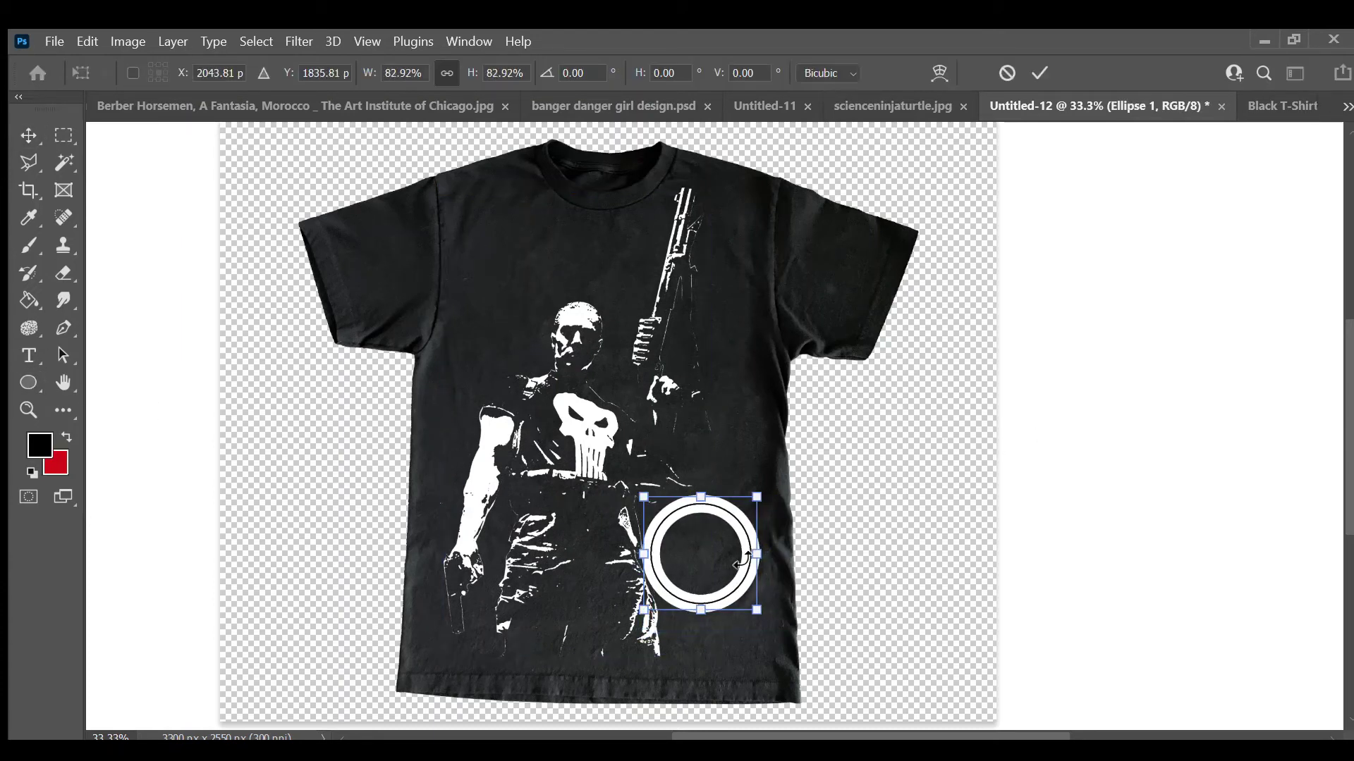
{"action": "left_click_drag", "start_coordinate": [735, 539], "coordinate": [733, 525]}
{"action": "key", "text": "Return"}
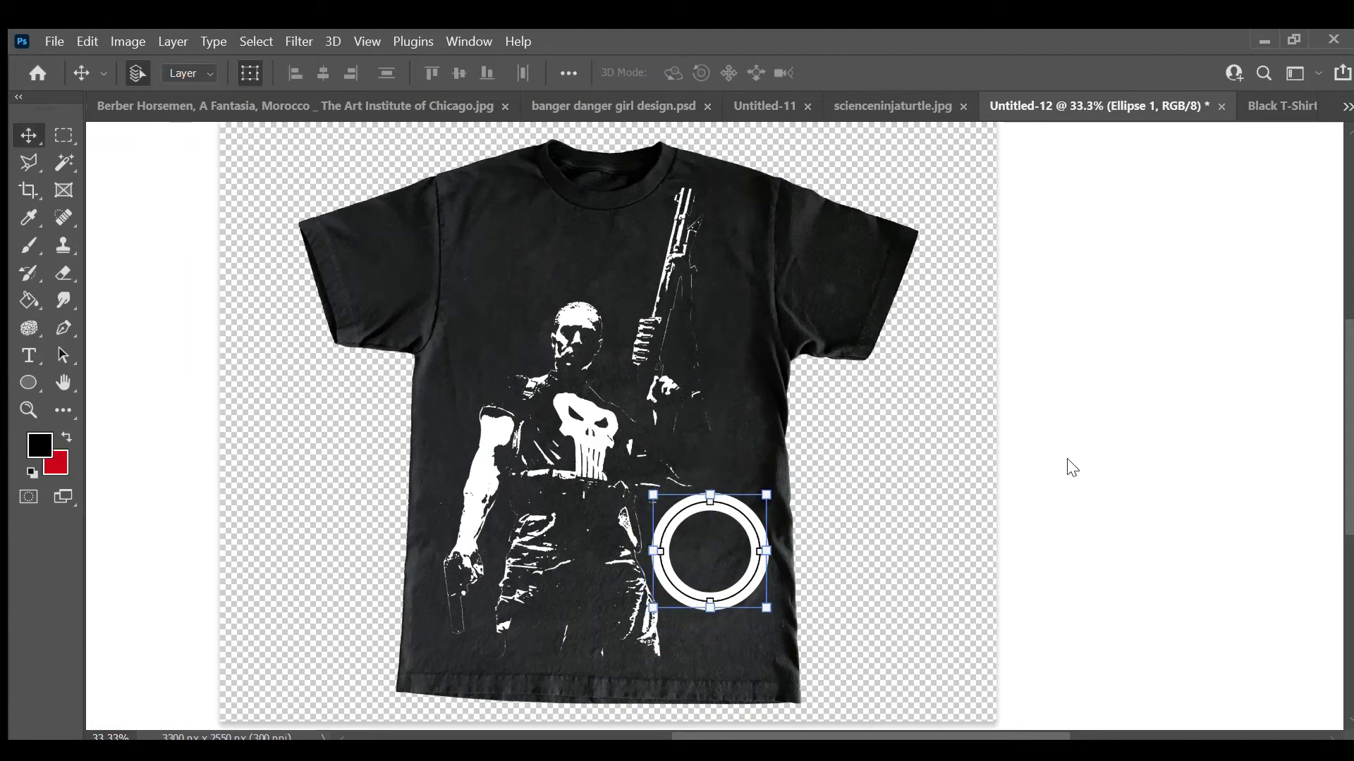
- Add a letter 'P' in the Akira Expanded Super Bold typeface
{"action": "key", "text": "t"}
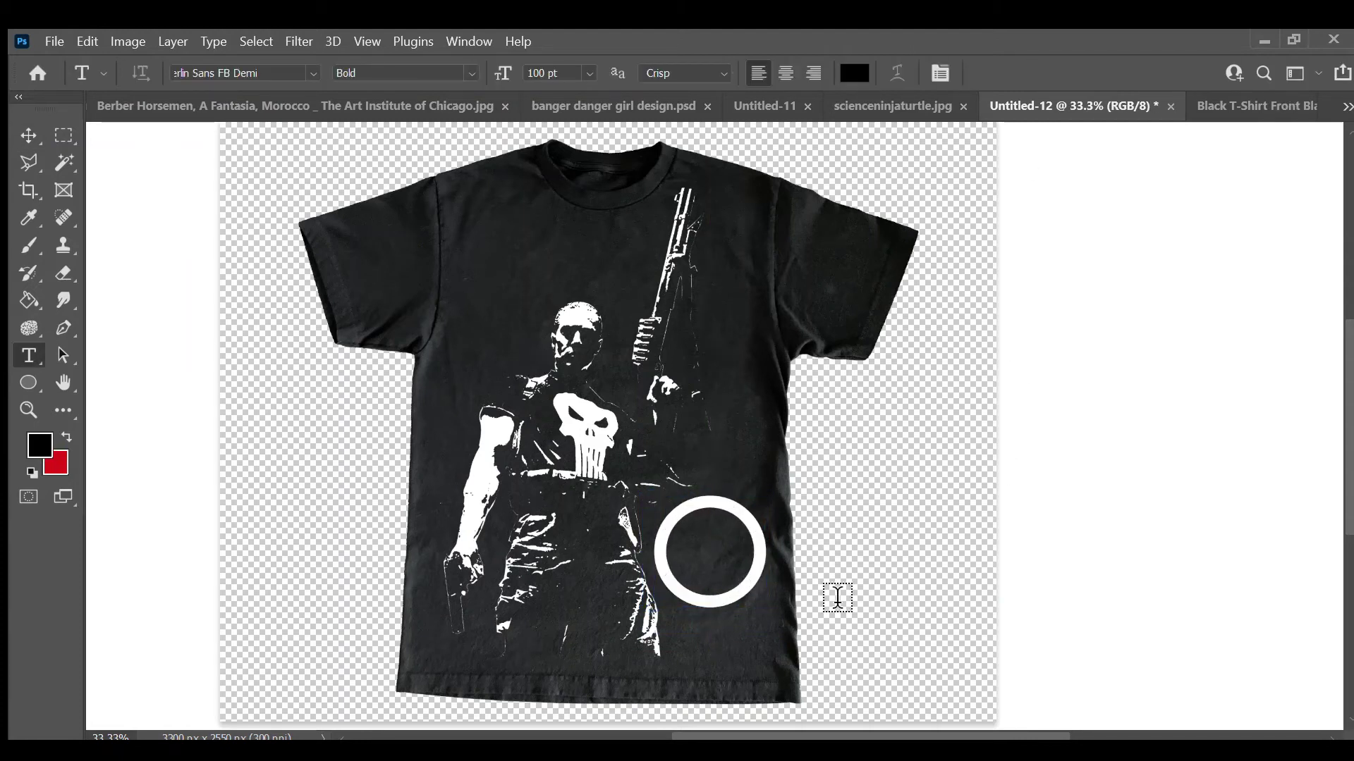
{"action": "left_click_drag", "start_coordinate": [425, 378], "coordinate": [829, 590]}
{"action": "type", "text": "P"}
{"action": "left_click", "coordinate": [239, 73]}
{"action": "type", "text": "Akira Expanded"}
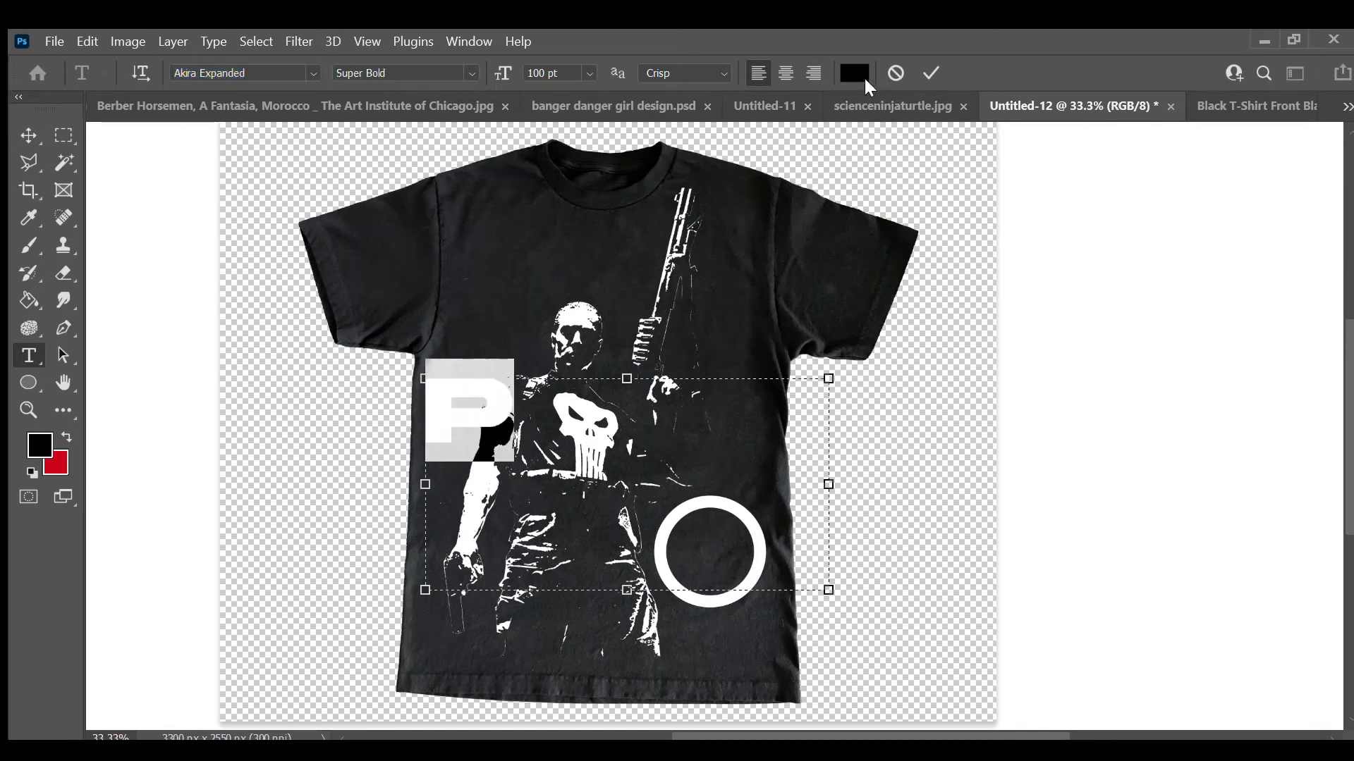
{"action": "left_click", "coordinate": [28, 135]}
- Scale the 'P' to 74.85% so it fits inside the white ring
{"action": "key", "text": "ctrl+t"}
{"action": "left_click_drag", "start_coordinate": [465, 409], "coordinate": [673, 545]}
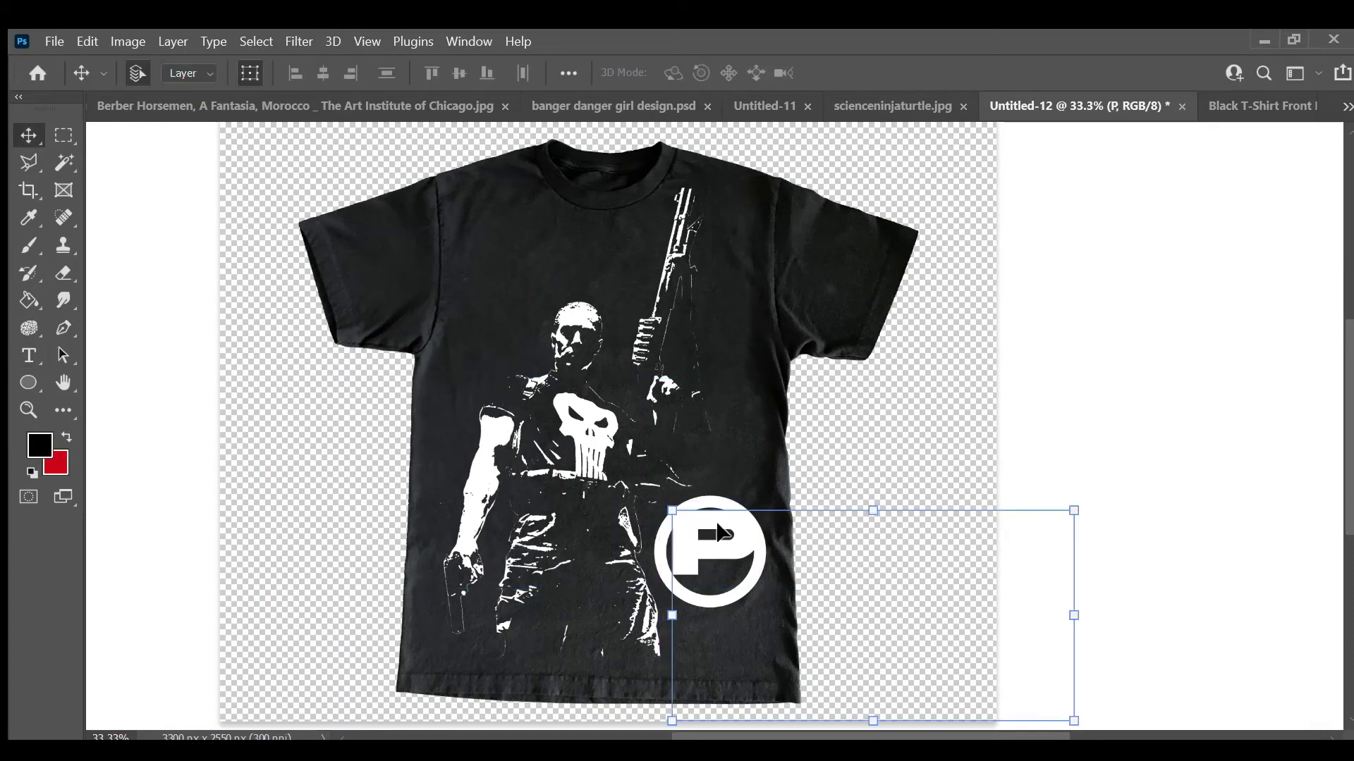
{"action": "scroll", "coordinate": [861, 539], "scroll_direction": "right", "scroll_amount": 3}
{"action": "left_click_drag", "start_coordinate": [881, 514], "coordinate": [857, 513]}
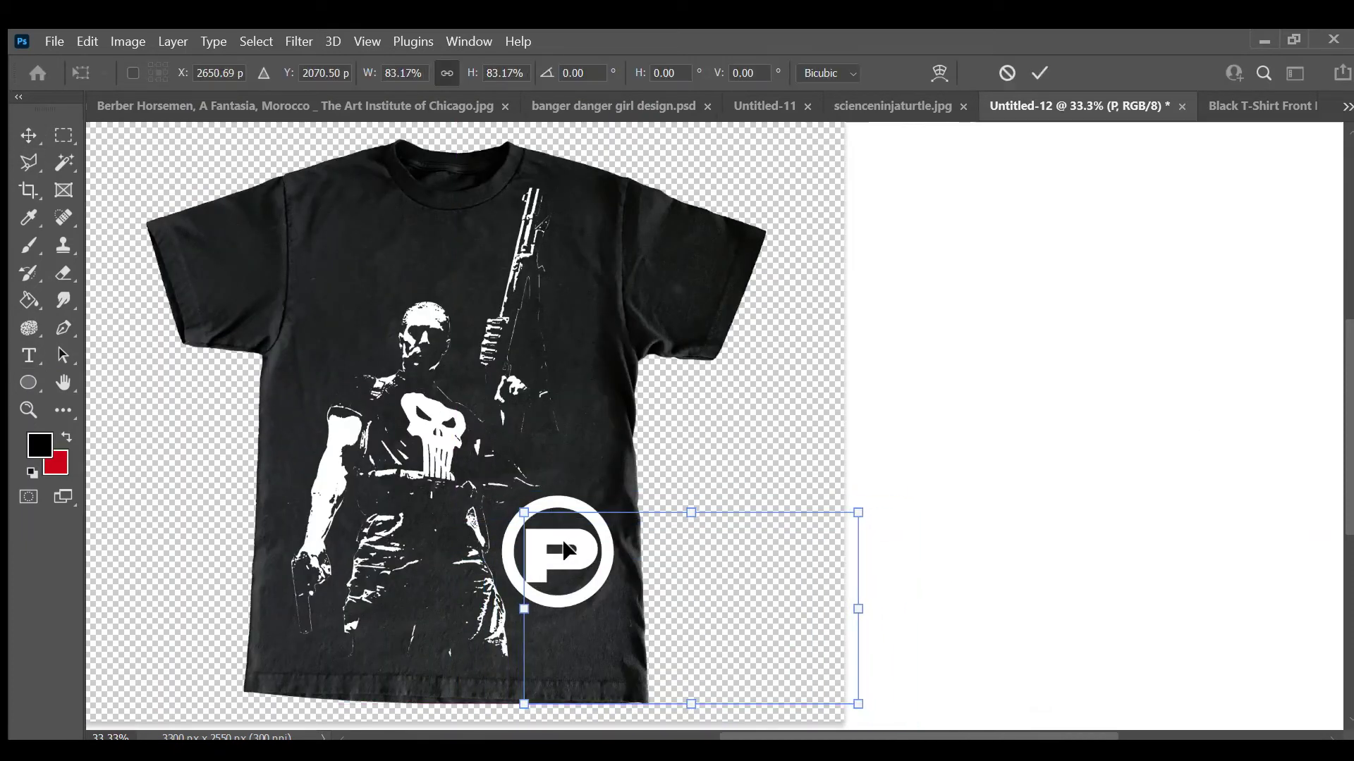
{"action": "scroll", "coordinate": [839, 619], "scroll_direction": "down", "scroll_amount": 2}
{"action": "left_click_drag", "start_coordinate": [858, 635], "coordinate": [827, 615]}
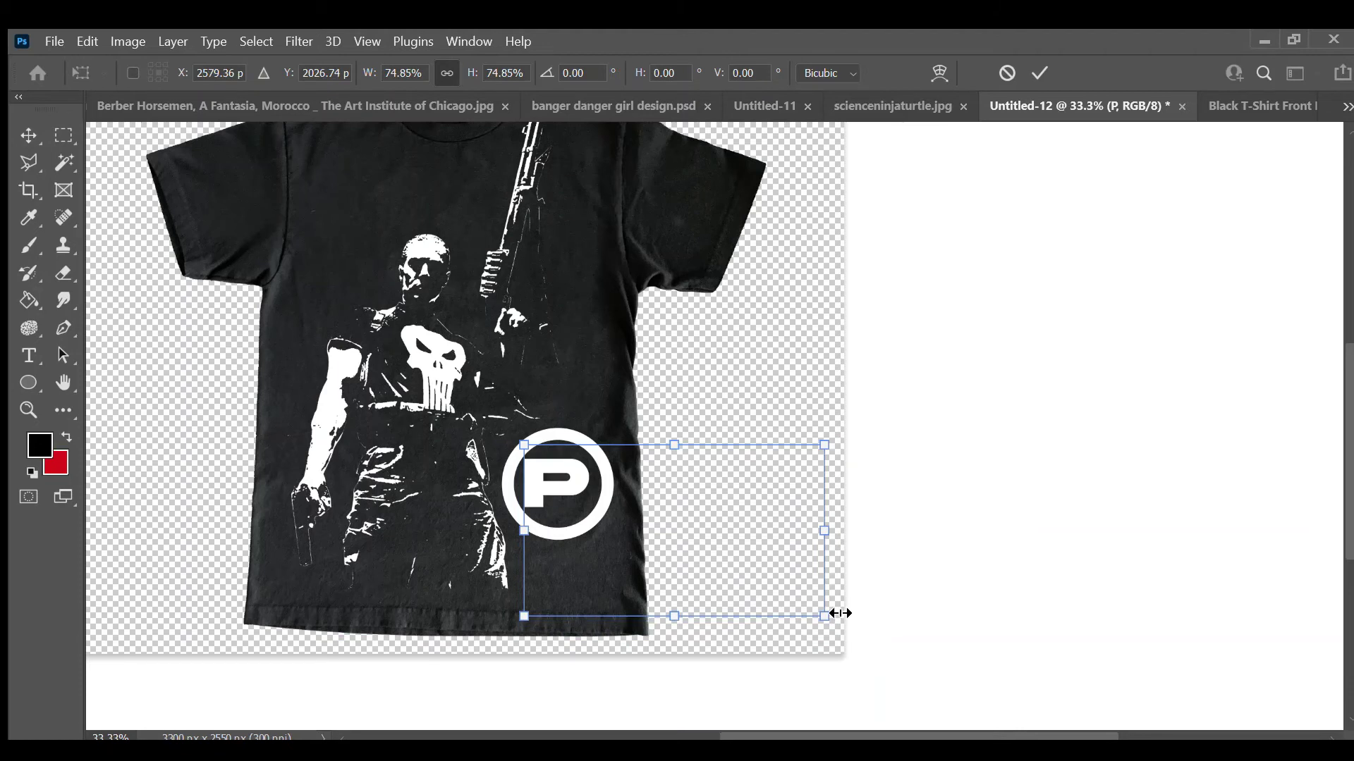
{"action": "left_click", "coordinate": [1039, 73]}
{"action": "scroll", "coordinate": [590, 355], "scroll_direction": "up", "scroll_amount": 3}
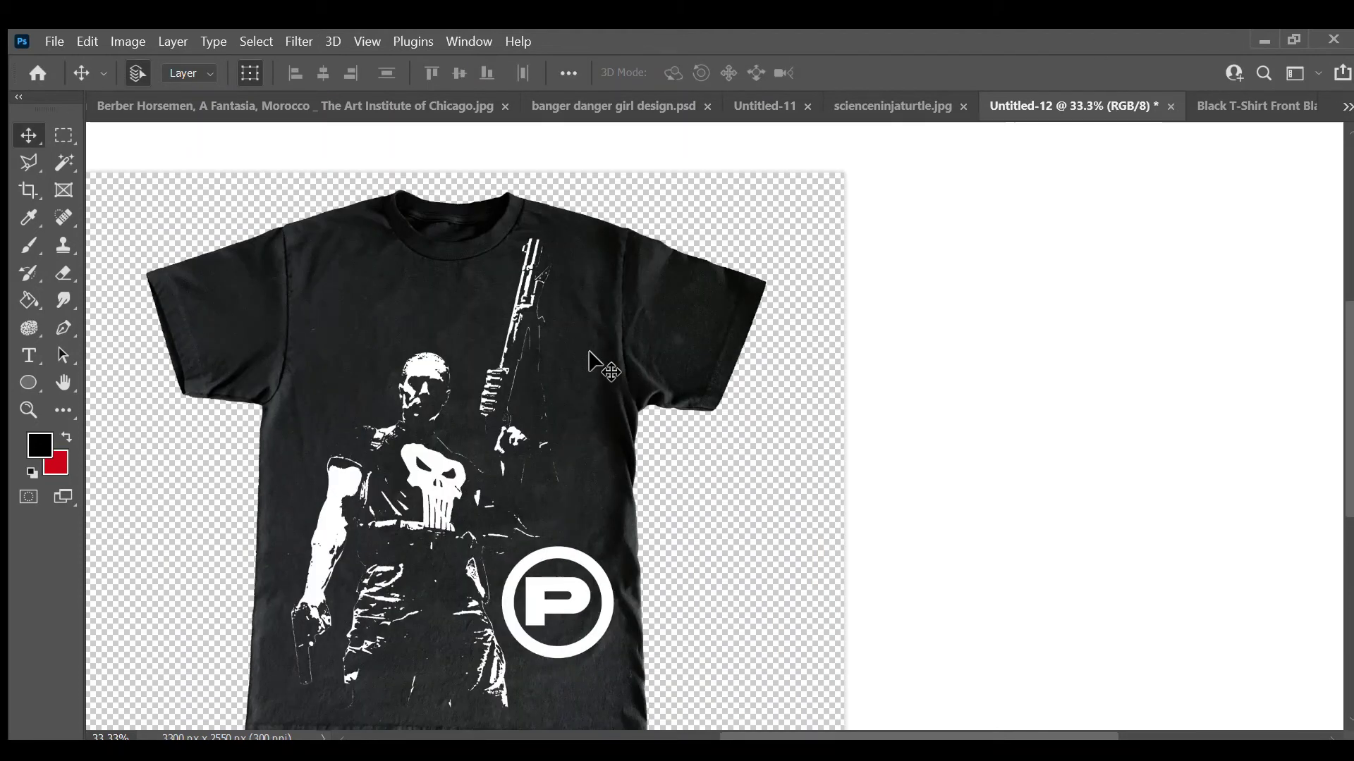
{"action": "scroll", "coordinate": [655, 447], "scroll_direction": "down", "scroll_amount": 1}
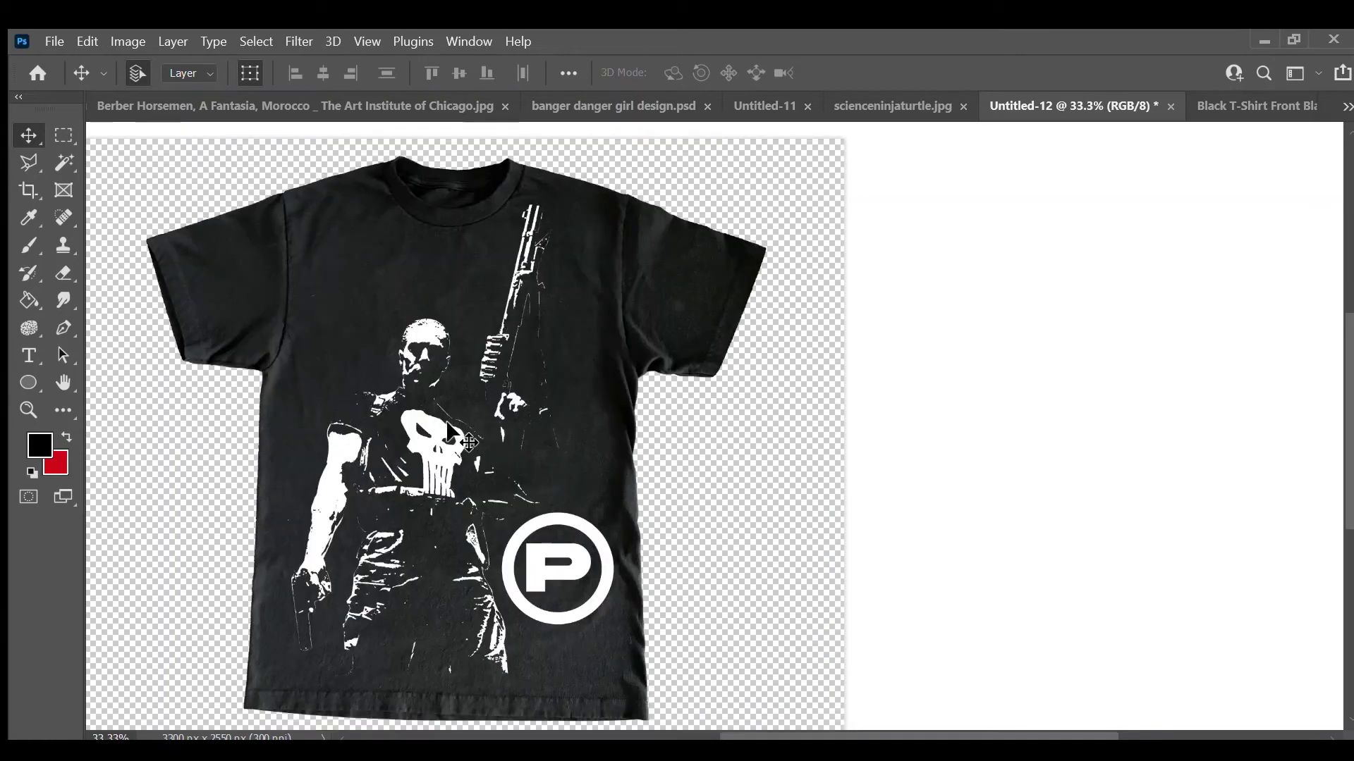
- Type 'The Punisher' in the Black Signature script font at 48 pt
{"action": "key", "text": "t"}
{"action": "left_click_drag", "start_coordinate": [290, 246], "coordinate": [525, 406]}
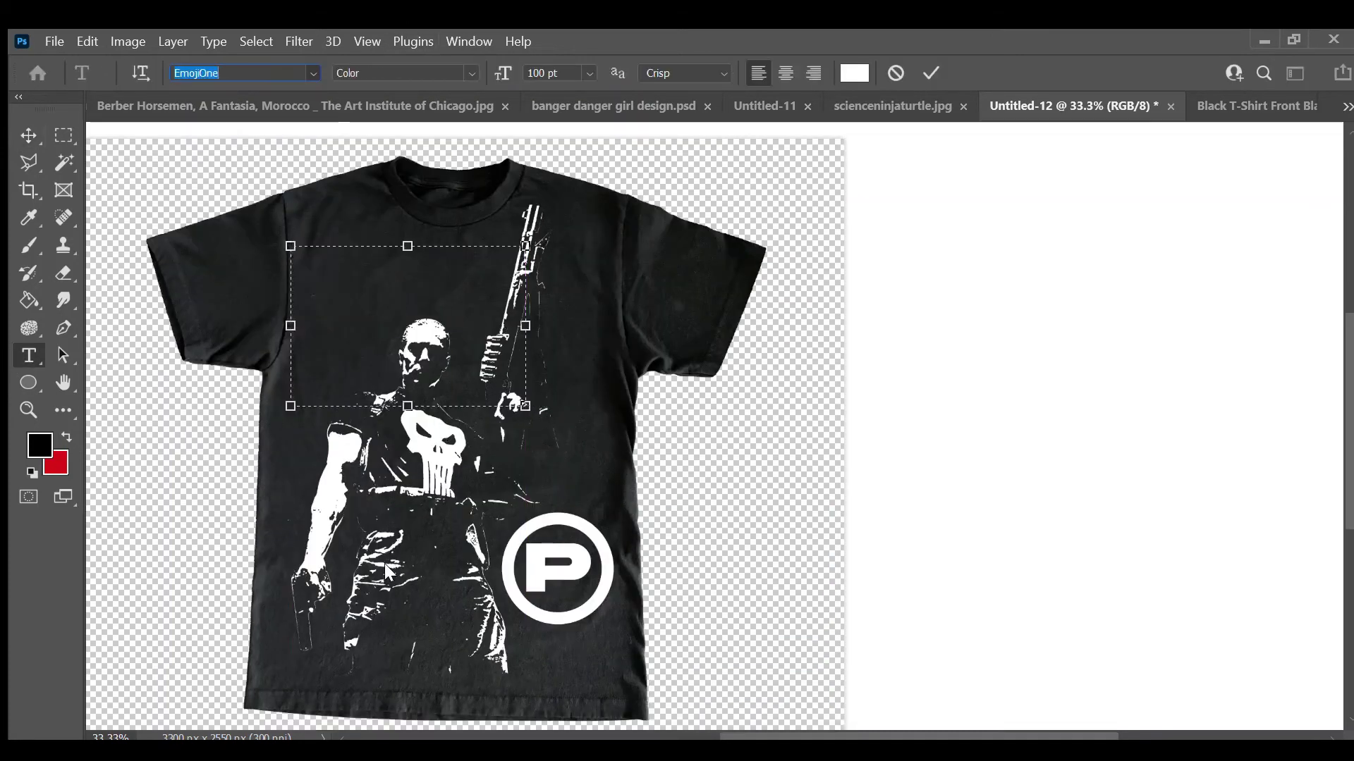
{"action": "key", "text": "Up"}
{"action": "key", "text": "Up"}
{"action": "key", "text": "Up"}
{"action": "key", "text": "Up"}
{"action": "key", "text": "Up"}
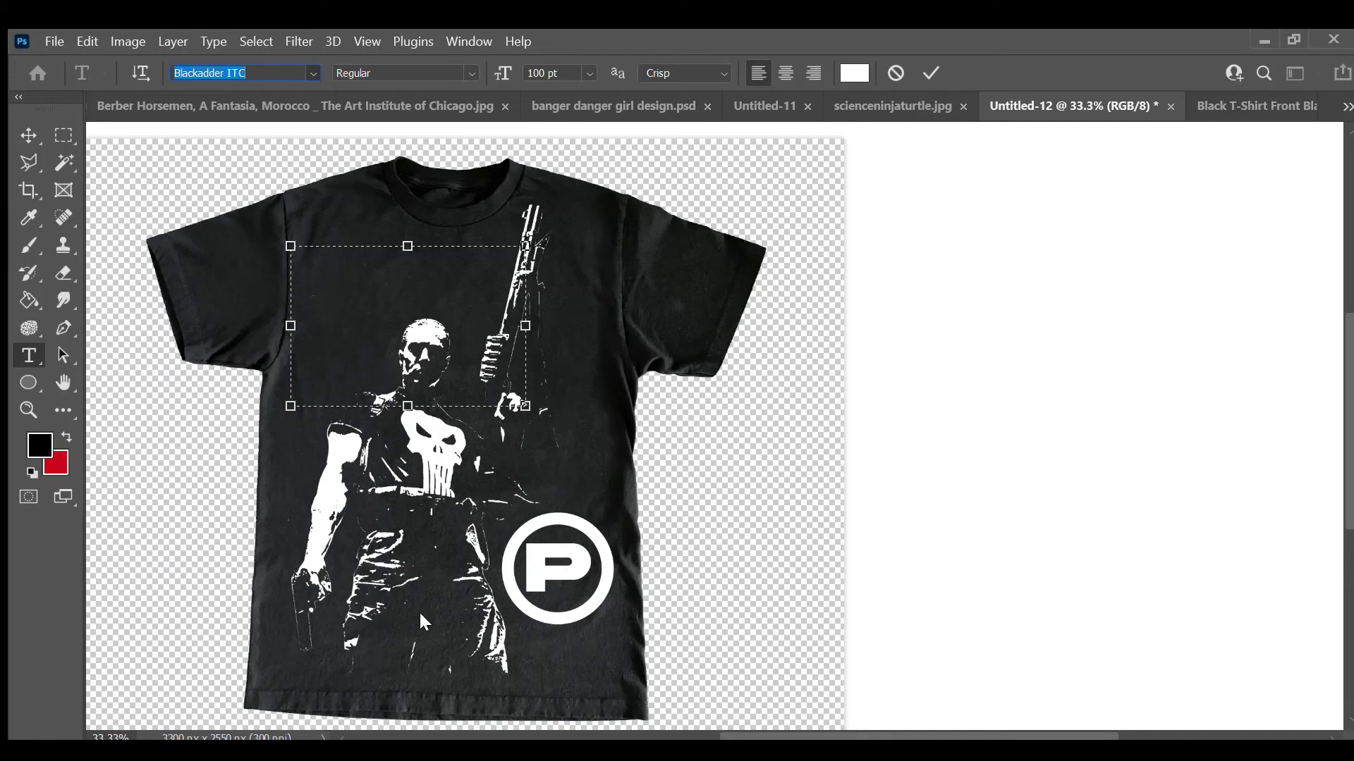
{"action": "key", "text": "Up"}
{"action": "key", "text": "Up"}
{"action": "key", "text": "Up"}
{"action": "key", "text": "Up"}
{"action": "key", "text": "Up"}
{"action": "left_click", "coordinate": [351, 359]}
{"action": "type", "text": "T"}
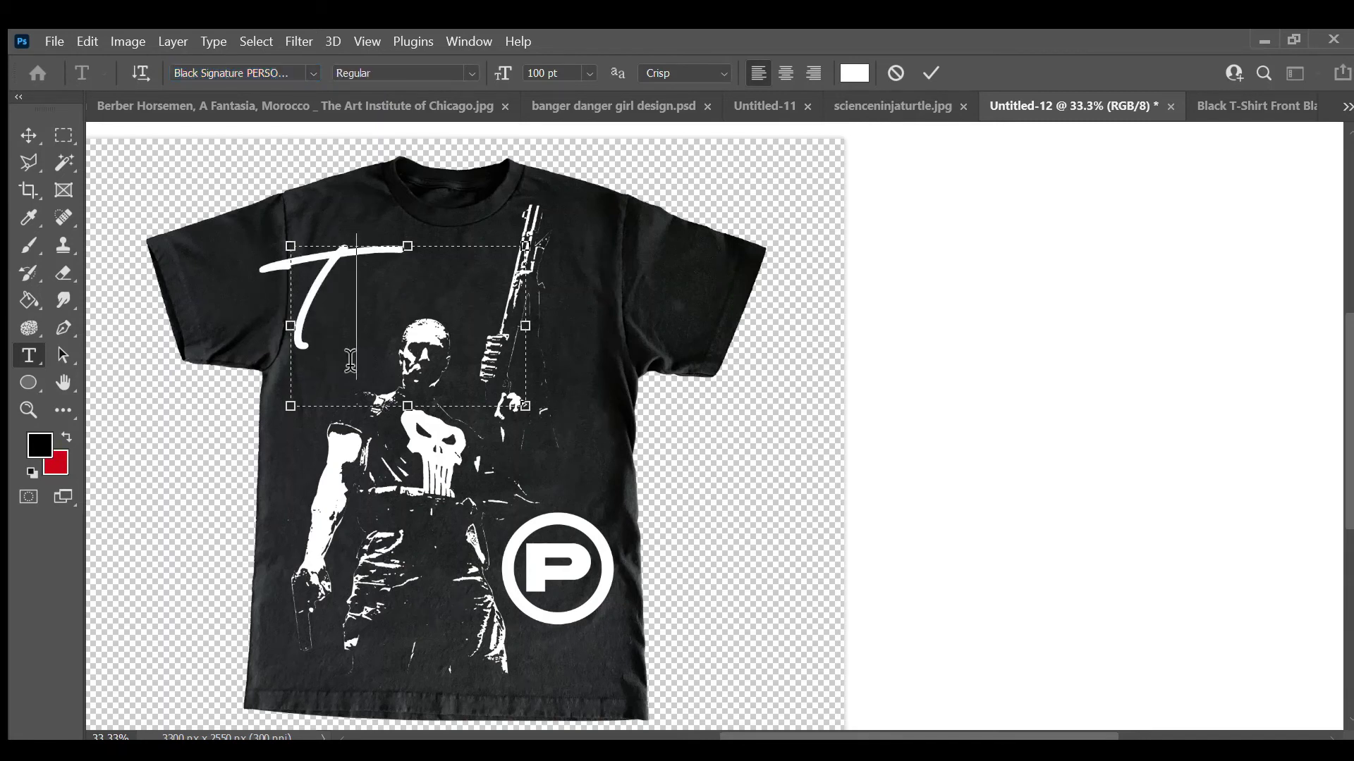
{"action": "type", "text": "he"}
{"action": "left_click_drag", "start_coordinate": [525, 406], "coordinate": [591, 451]}
{"action": "type", "text": "Punis"}
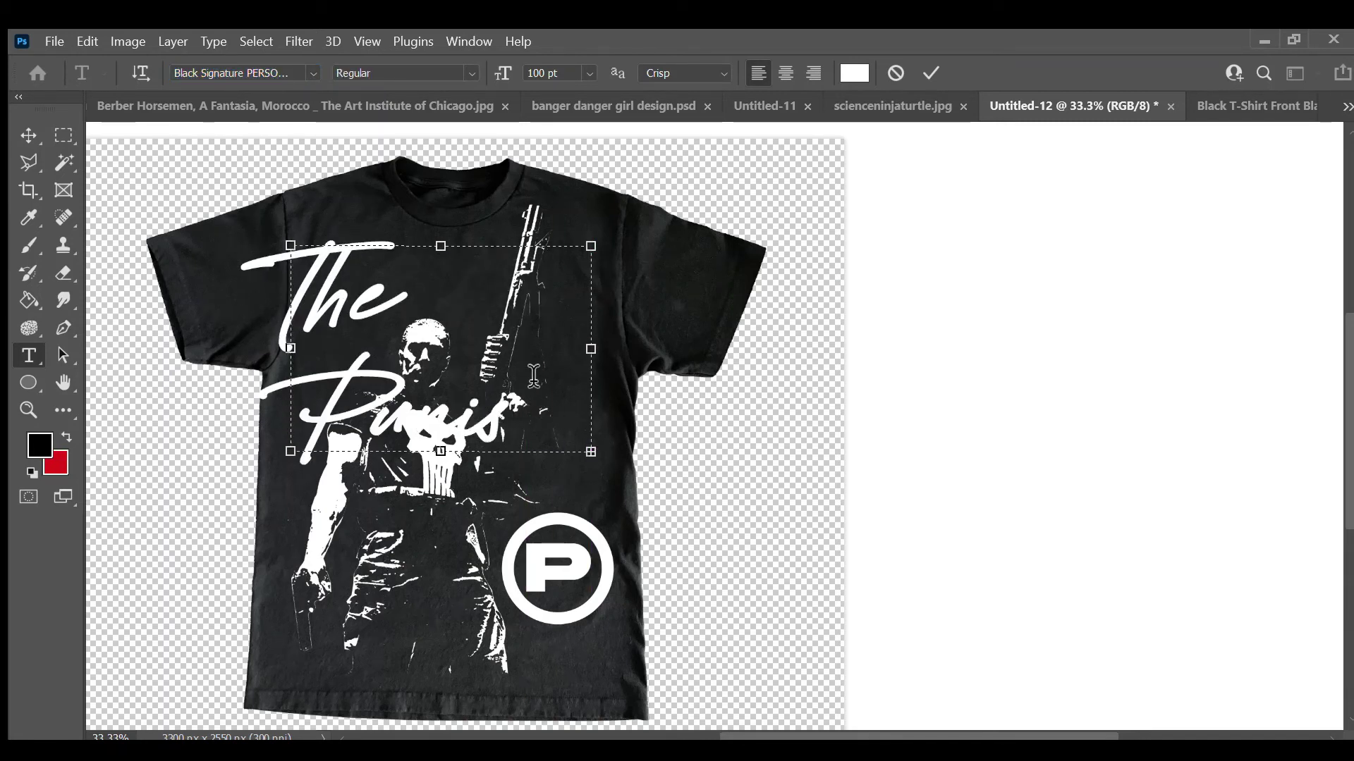
{"action": "left_click_drag", "start_coordinate": [591, 349], "coordinate": [844, 349]}
{"action": "type", "text": "her"}
{"action": "key", "text": "ctrl+a"}
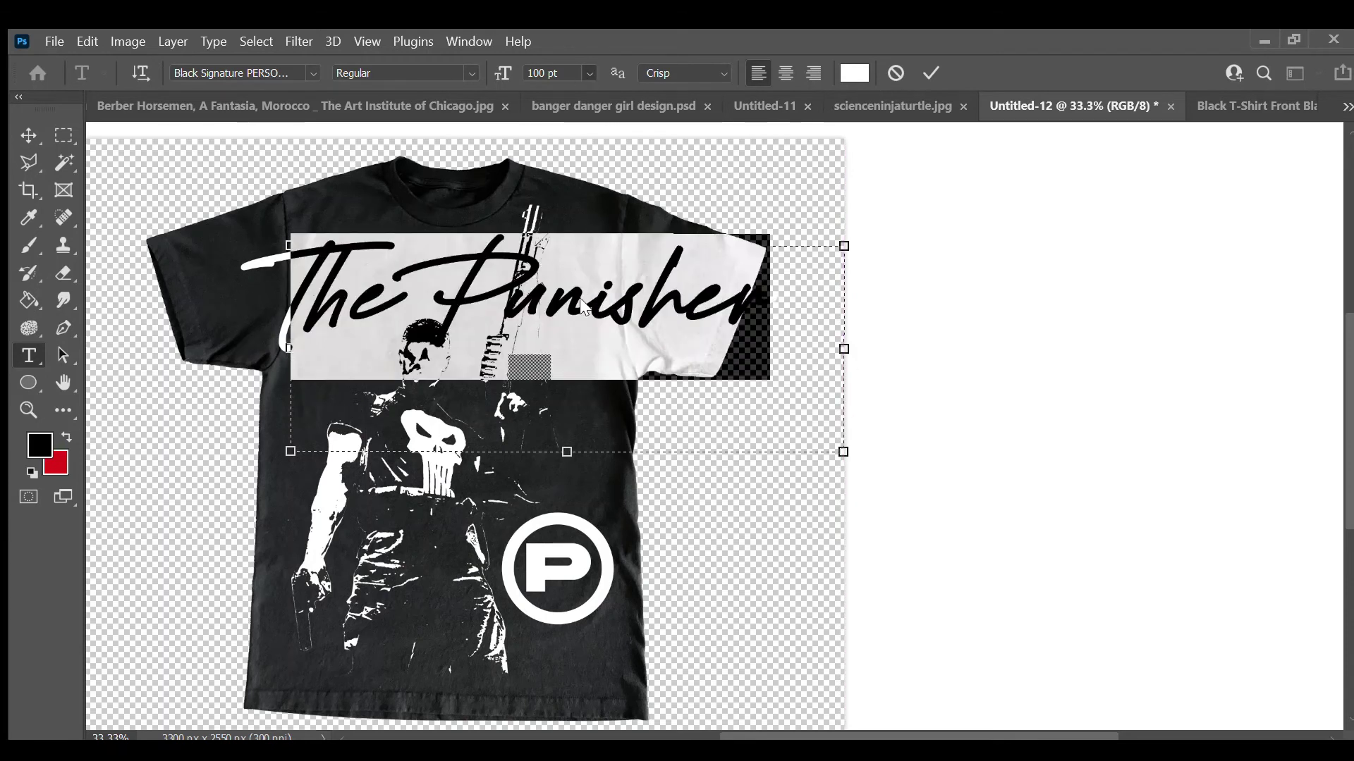
{"action": "left_click", "coordinate": [931, 72]}
- Move the title onto the upper chest and delete 'The' so it reads 'Punisher'
{"action": "key", "text": "v"}
{"action": "mouse_move", "coordinate": [471, 341]}
{"action": "left_mouse_down"}
{"action": "mouse_move", "coordinate": [474, 534]}
{"action": "mouse_move", "coordinate": [463, 282]}
{"action": "left_mouse_up"}
{"action": "key", "text": "t"}
{"action": "left_click", "coordinate": [518, 298]}
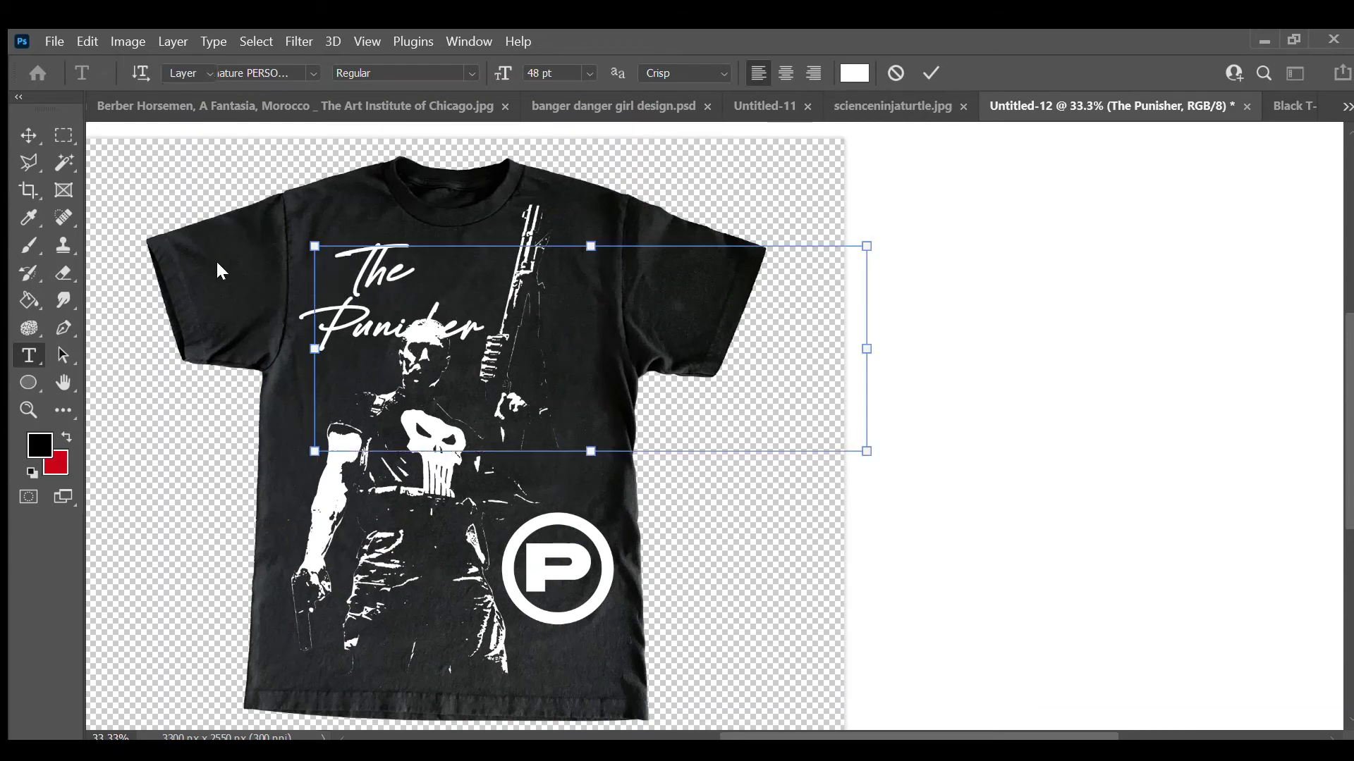
{"action": "left_click_drag", "start_coordinate": [221, 272], "coordinate": [237, 311]}
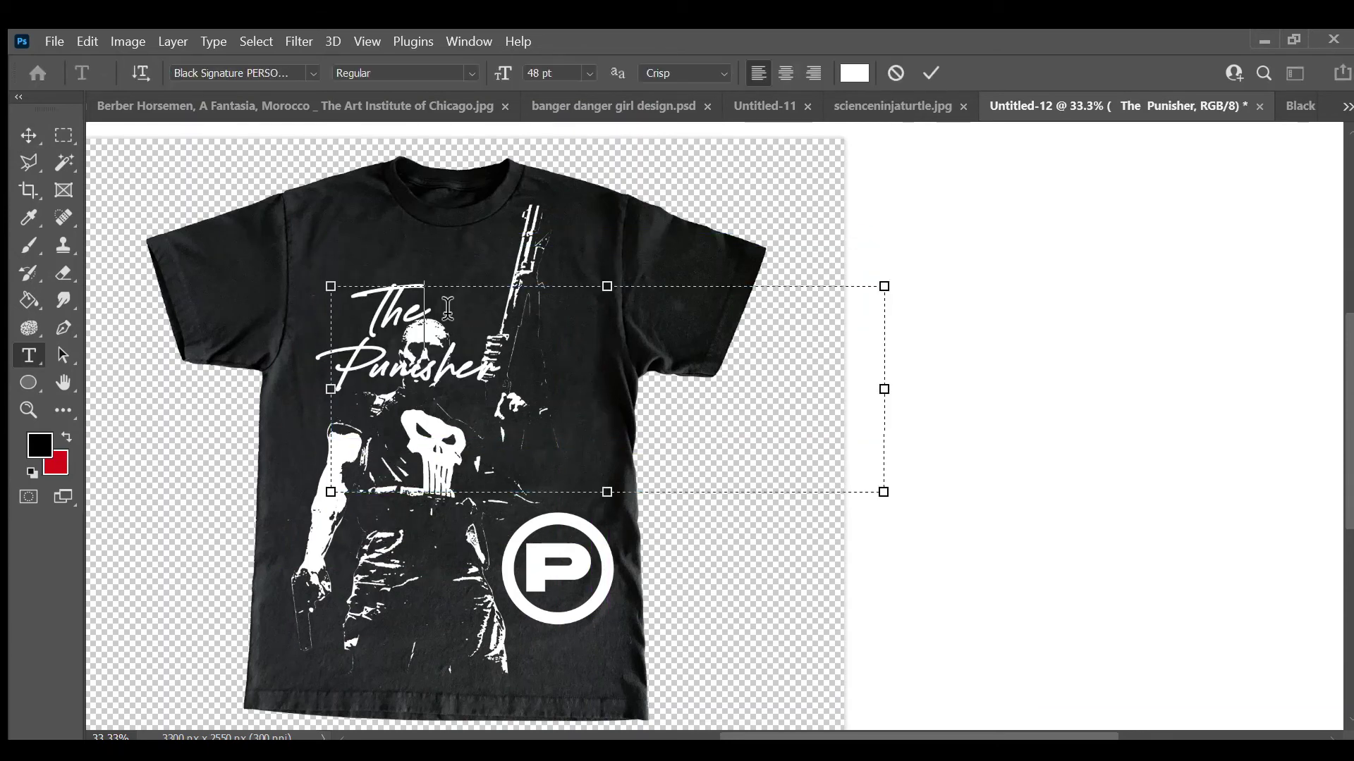
{"action": "key", "text": "BackSpace"}
{"action": "key", "text": "BackSpace"}
{"action": "key", "text": "BackSpace"}
{"action": "key", "text": "ctrl+Return"}
- Rotate the 'Punisher' text about -8° so it tilts upward, then nudge it up
{"action": "key", "text": "ctrl+t"}
{"action": "left_click_drag", "start_coordinate": [887, 221], "coordinate": [879, 197]}
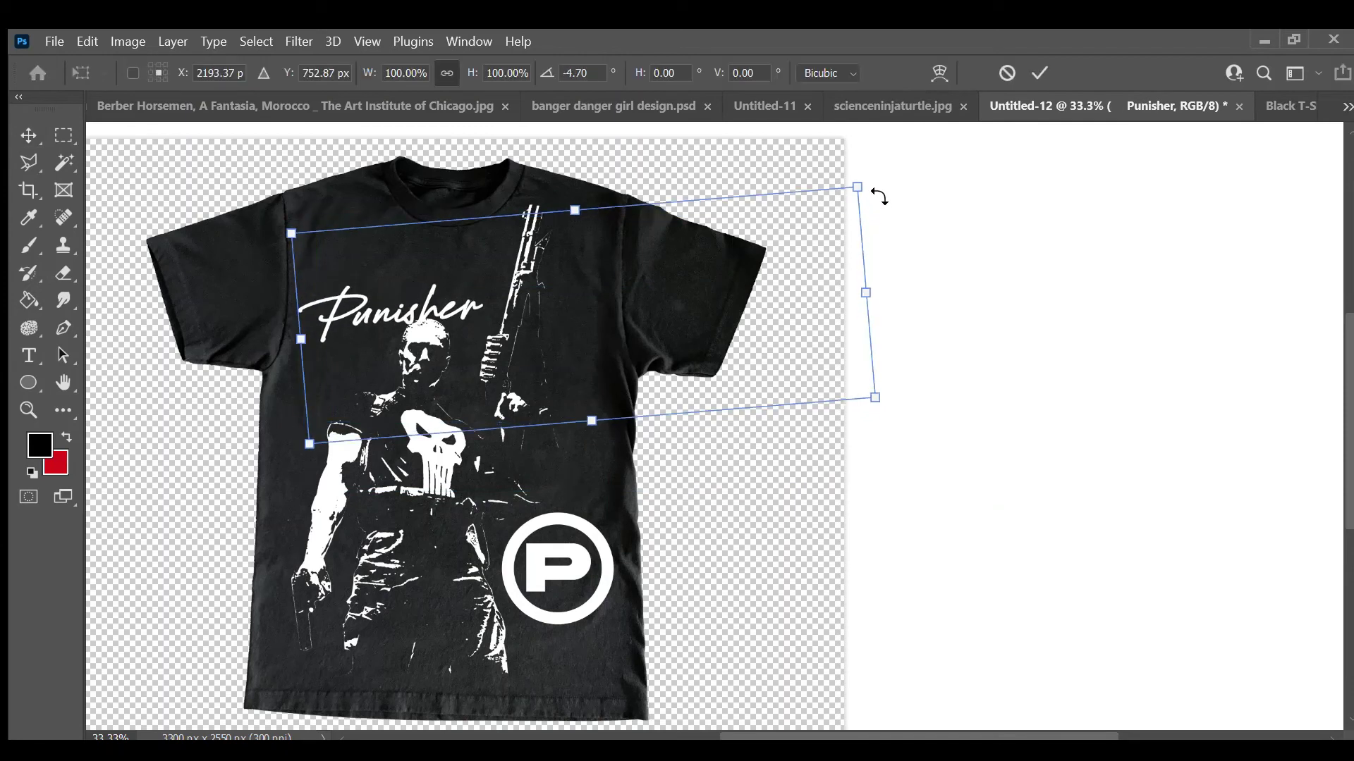
{"action": "left_click_drag", "start_coordinate": [585, 317], "coordinate": [593, 301]}
{"action": "left_click_drag", "start_coordinate": [897, 151], "coordinate": [888, 134]}
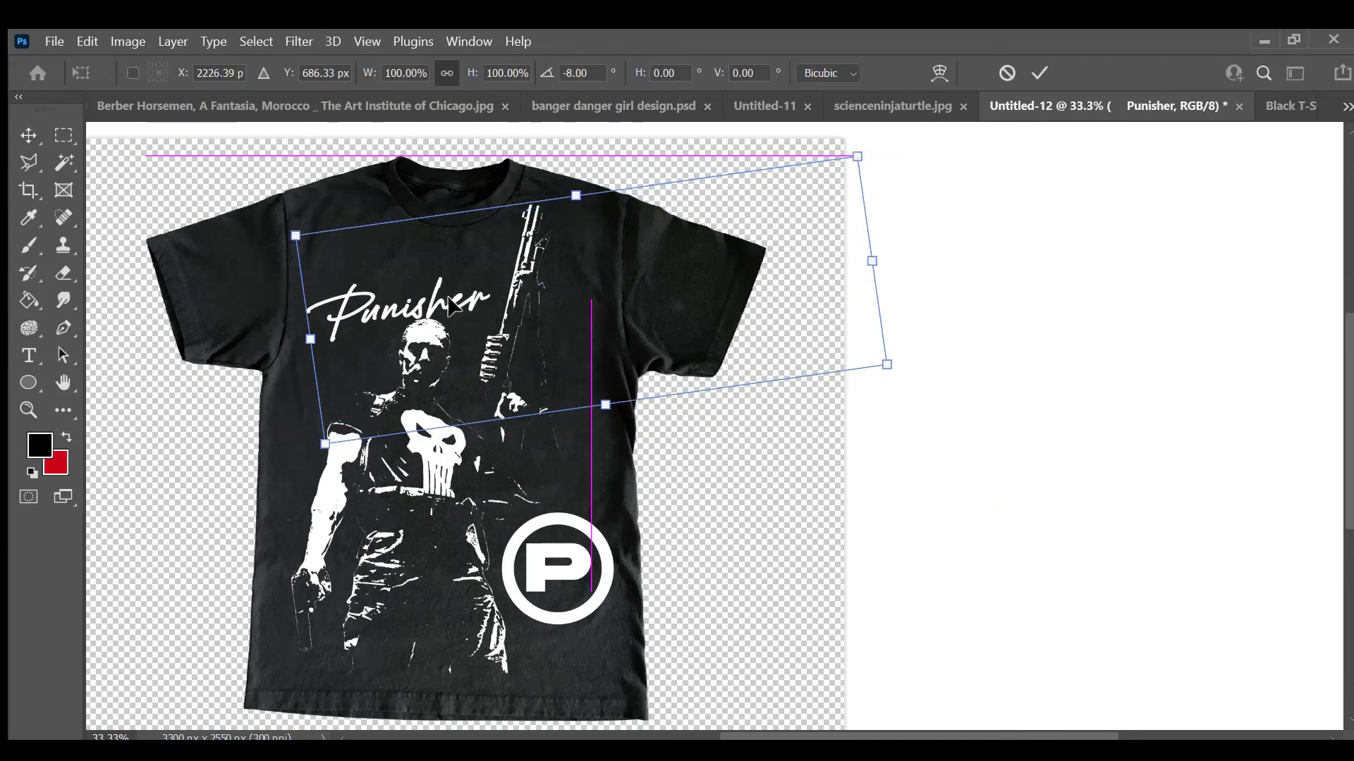
{"action": "left_click", "coordinate": [1050, 68]}
{"action": "left_click_drag", "start_coordinate": [431, 295], "coordinate": [431, 291]}
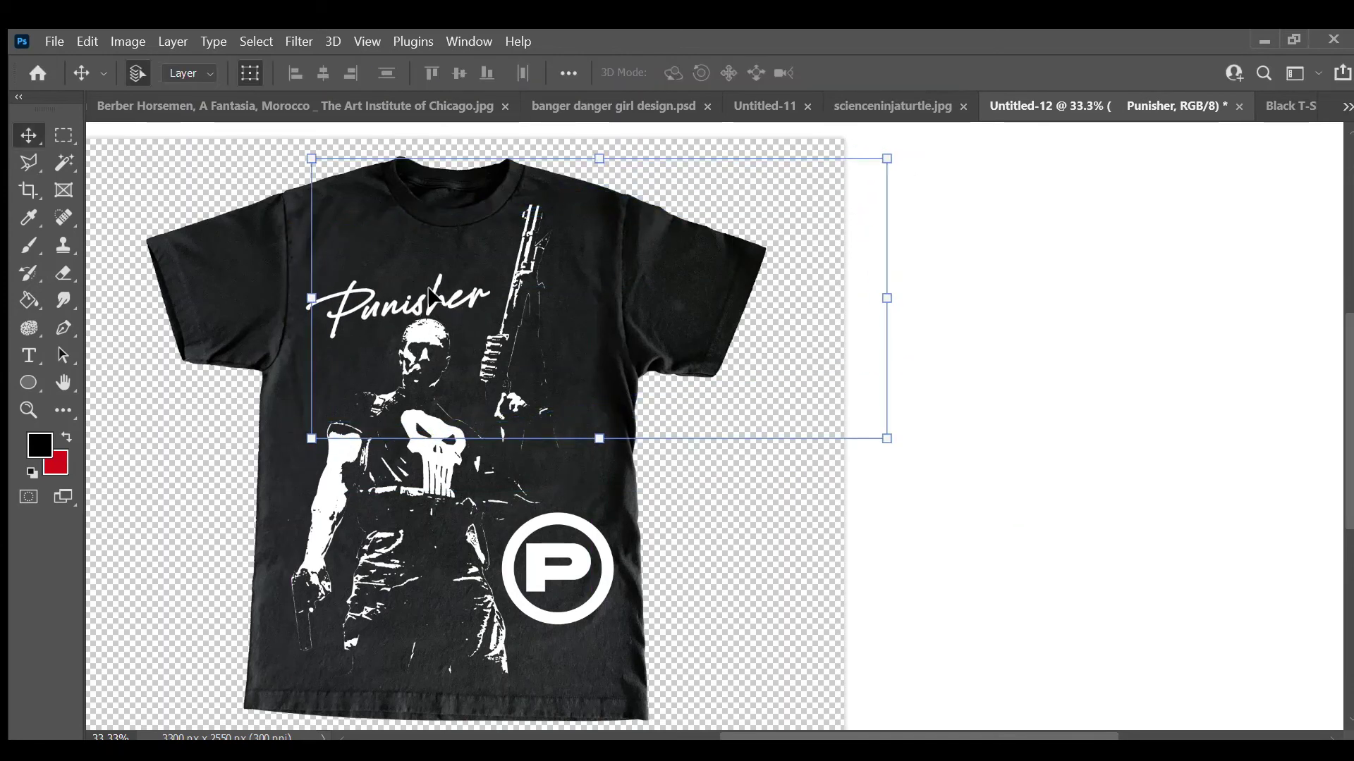
- Reselect the Punisher text layer after cycling through the shirt, figure and text layers
{"action": "left_click", "coordinate": [740, 266]}
{"action": "left_click", "coordinate": [464, 304]}
{"action": "double_click", "coordinate": [463, 304]}
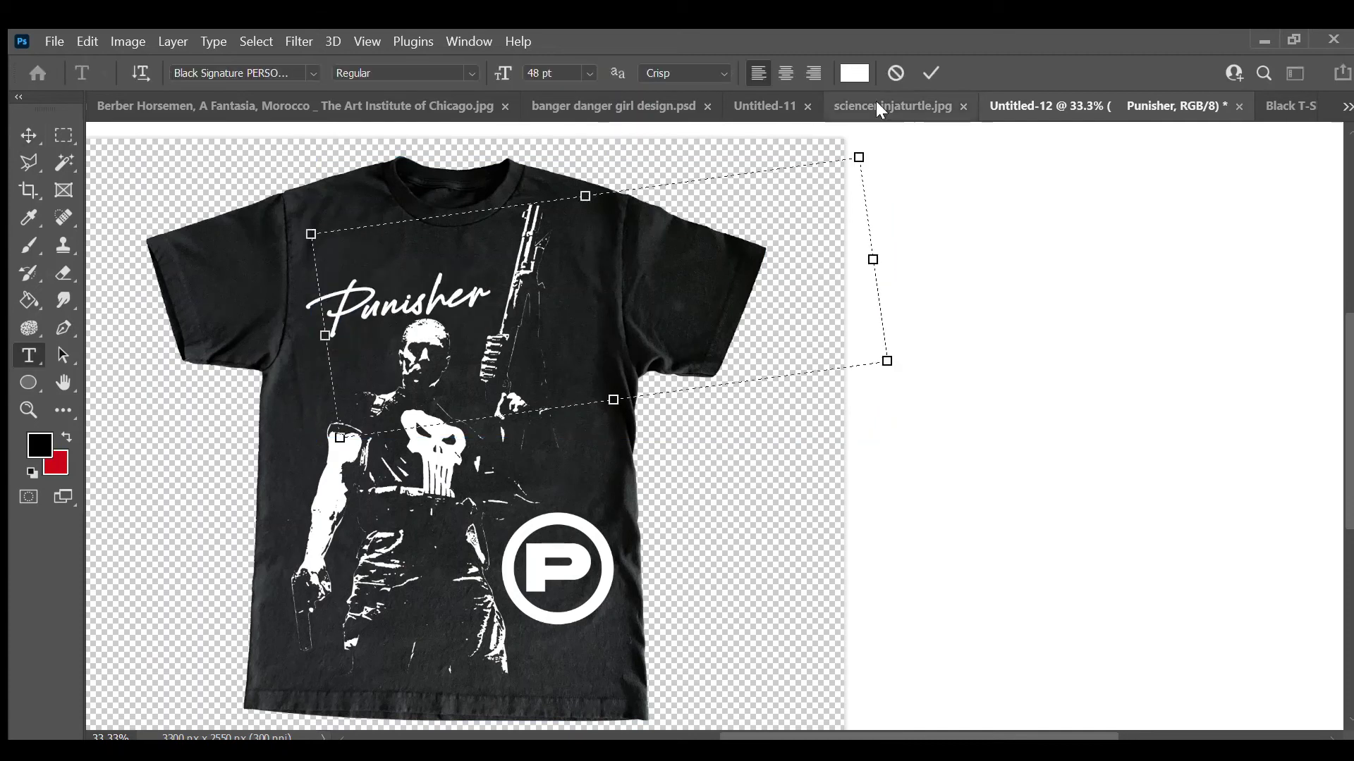
{"action": "key", "text": "Escape"}
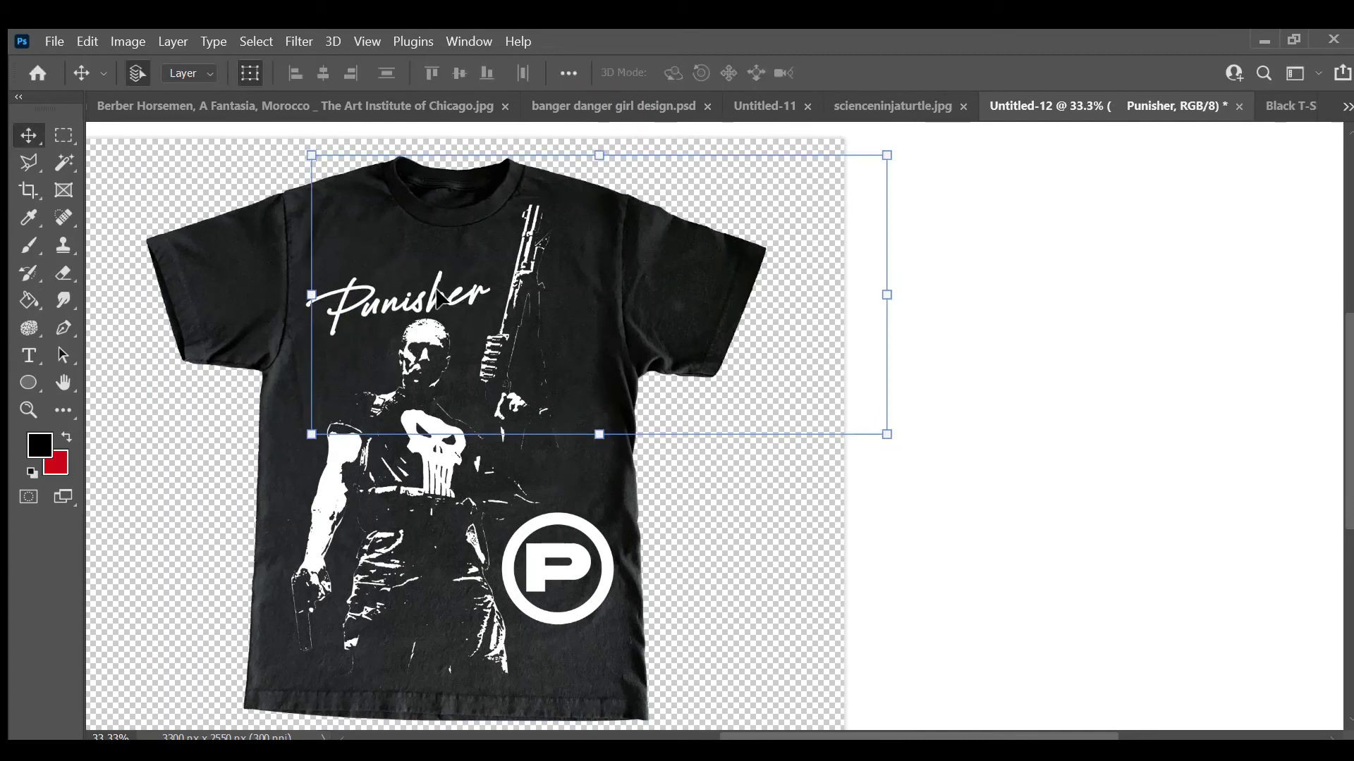
{"action": "left_click", "coordinate": [774, 224]}
{"action": "left_click", "coordinate": [424, 301]}
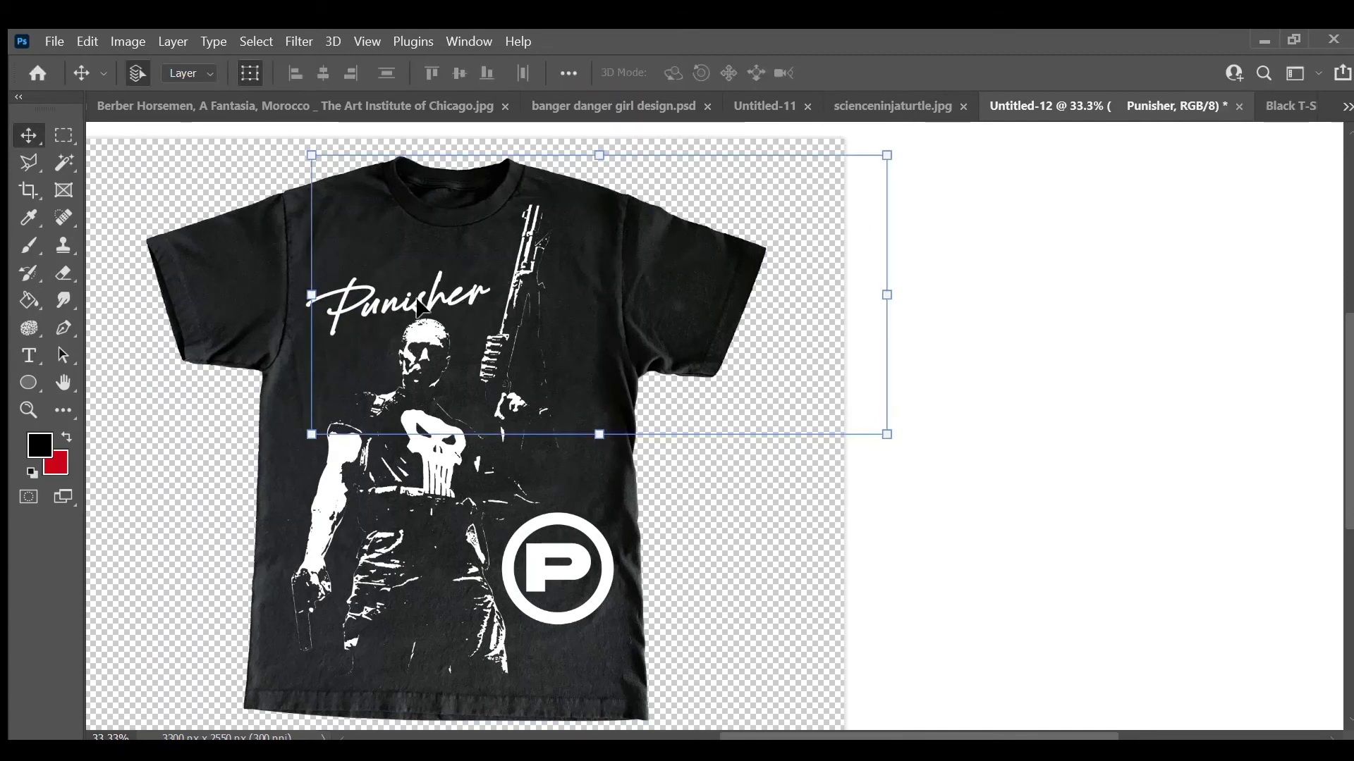
{"action": "left_click", "coordinate": [441, 306]}
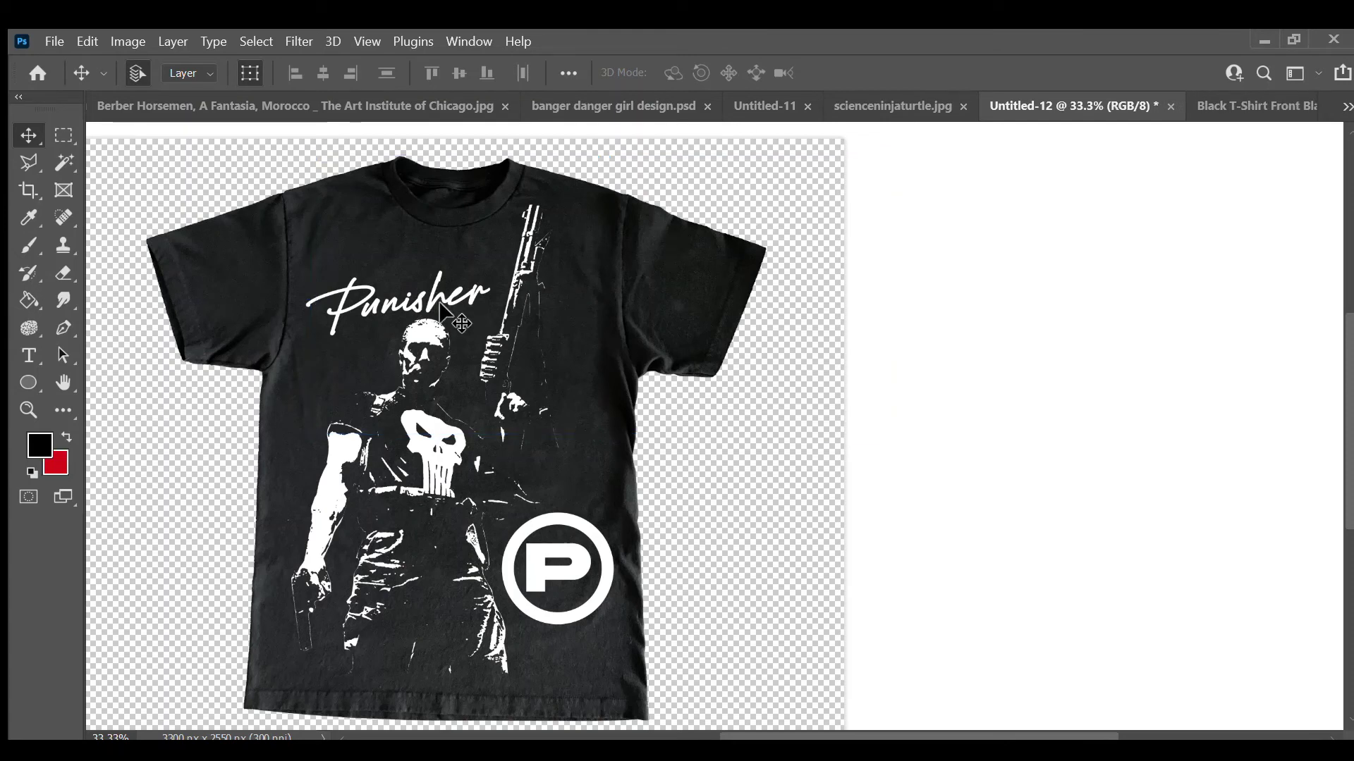
{"action": "left_click", "coordinate": [440, 307]}
{"action": "left_click", "coordinate": [613, 357]}
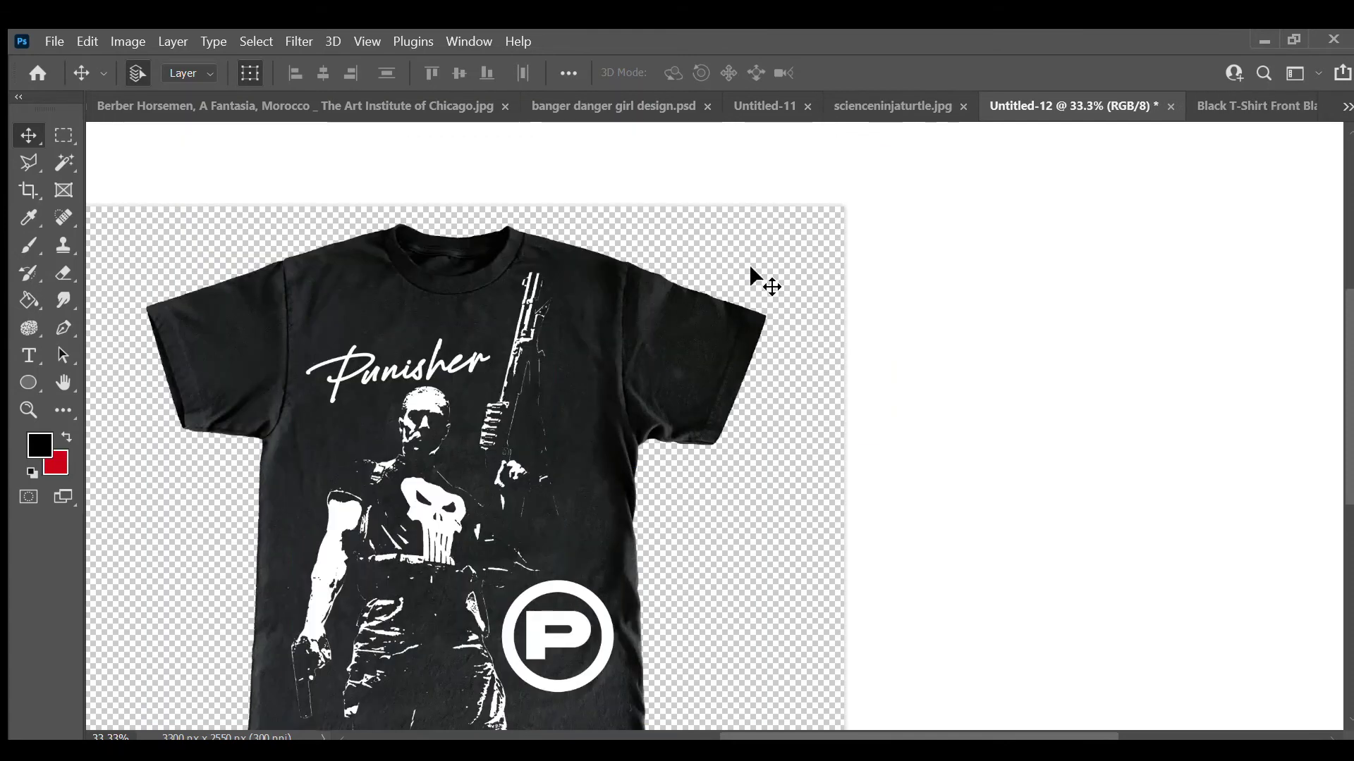
{"action": "scroll", "coordinate": [226, 211], "scroll_direction": "up", "scroll_amount": 1}
{"action": "left_click", "coordinate": [437, 360]}
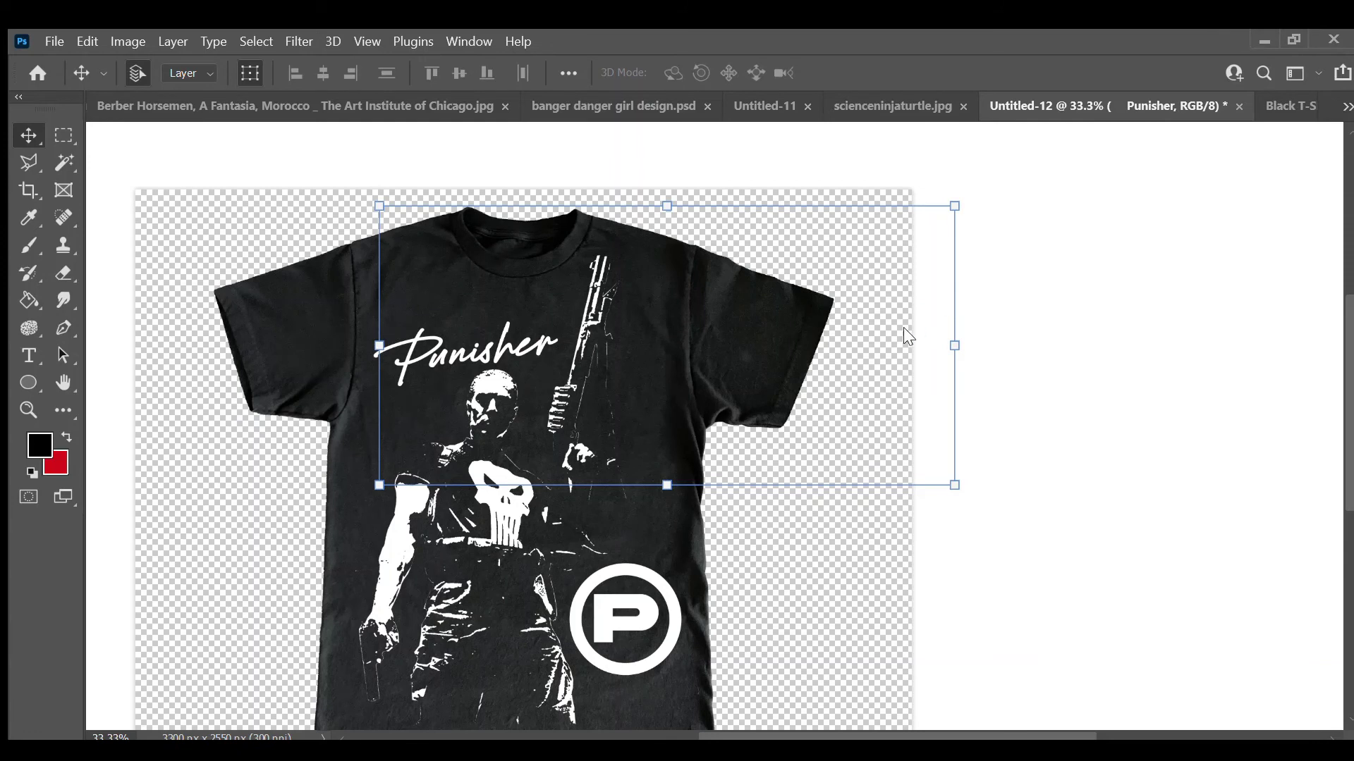
- Warp the Punisher script into an upward arc across the chest and commit it
{"action": "key", "text": "ctrl+t"}
{"action": "left_click", "coordinate": [955, 72]}
{"action": "left_click_drag", "start_coordinate": [374, 387], "coordinate": [371, 426]}
{"action": "left_click_drag", "start_coordinate": [558, 322], "coordinate": [568, 308]}
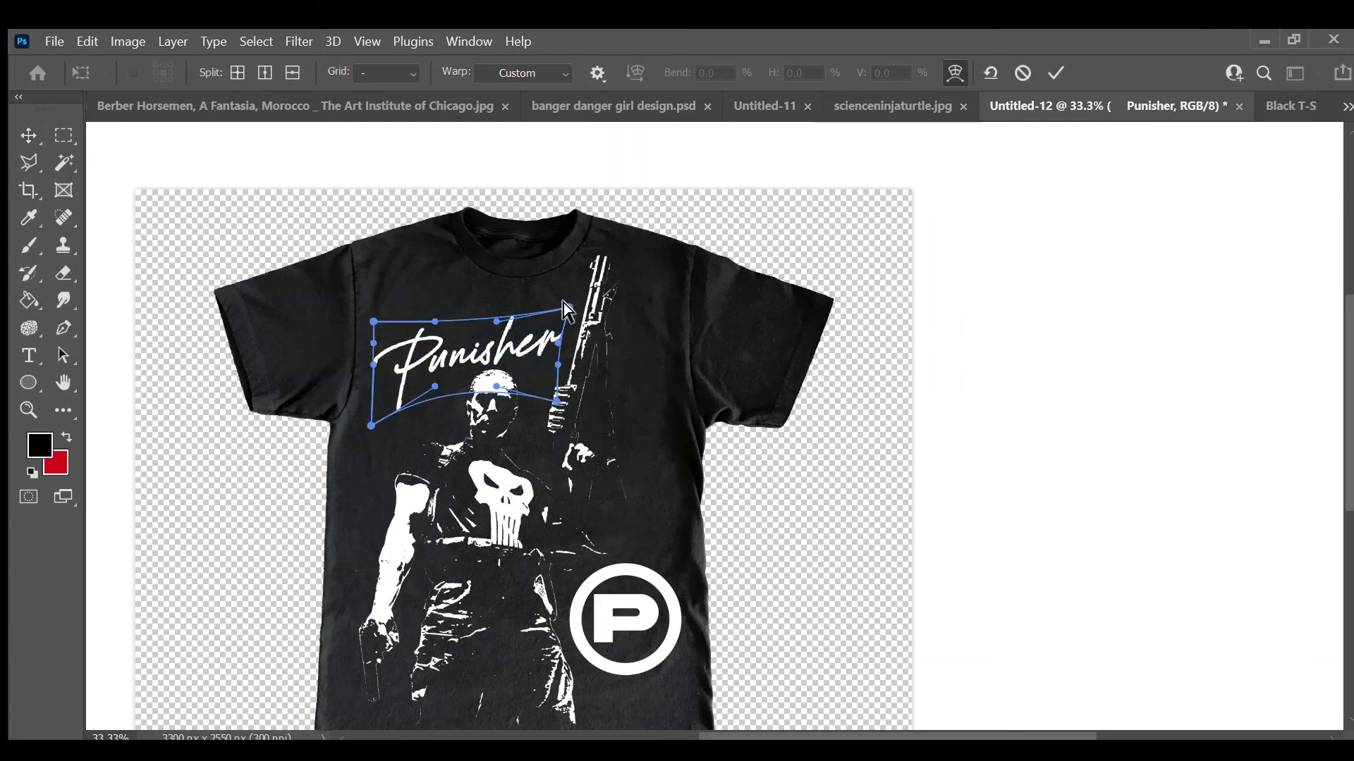
{"action": "left_click", "coordinate": [1056, 73]}
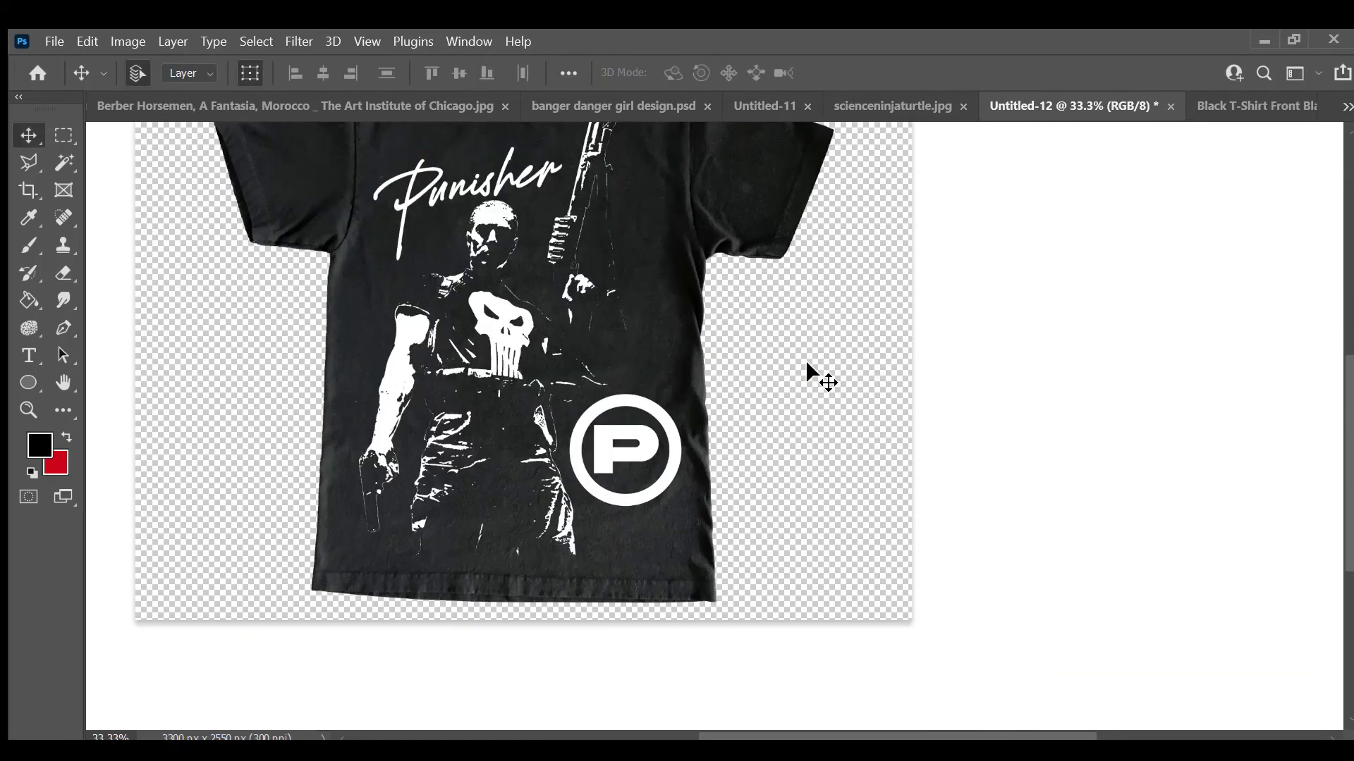
{"action": "left_click", "coordinate": [497, 356]}
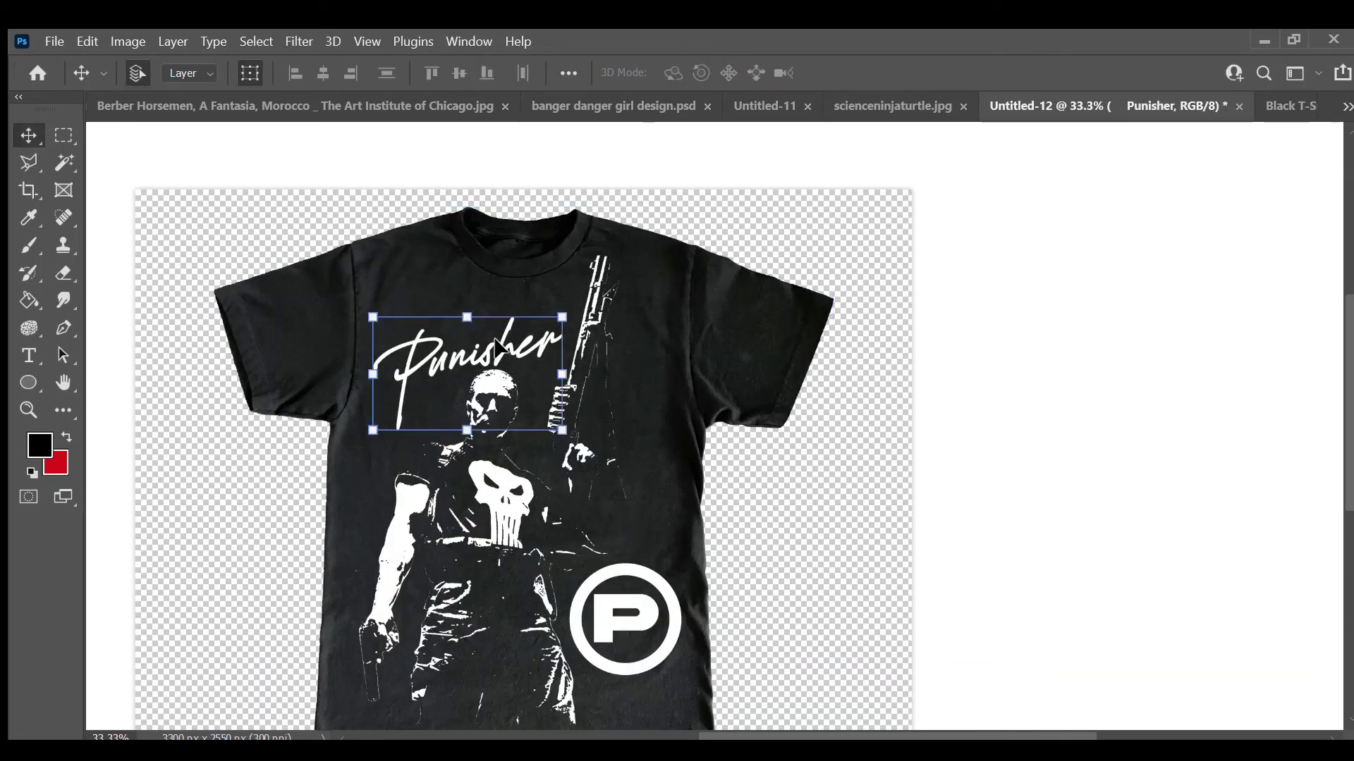
- Add a new text layer reading 'The'
{"action": "key", "text": "t"}
{"action": "left_click_drag", "start_coordinate": [325, 255], "coordinate": [575, 476]}
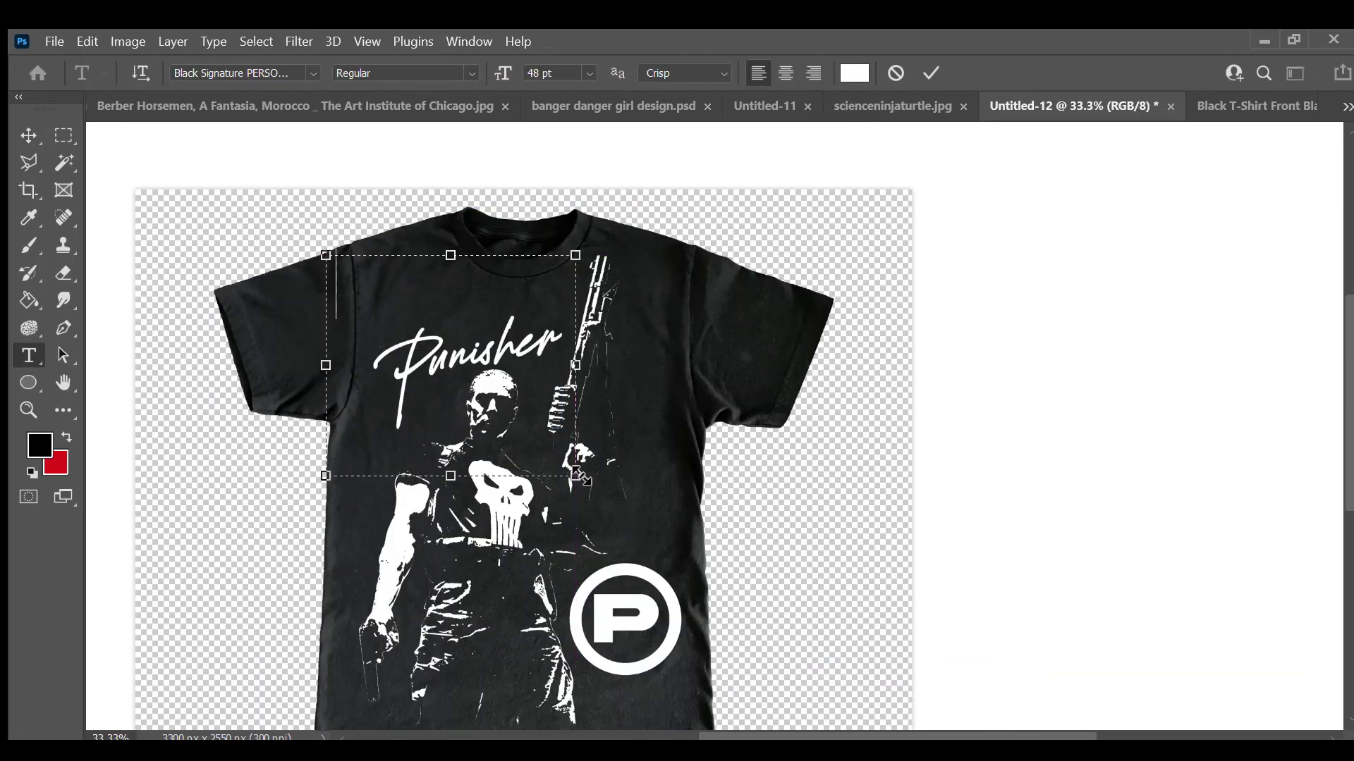
{"action": "type", "text": "The"}
{"action": "key", "text": "ctrl+Return"}
- Move 'The' just above the Punisher script and scale it to about 96%
{"action": "key", "text": "ctrl+t"}
{"action": "left_click_drag", "start_coordinate": [458, 353], "coordinate": [560, 388]}
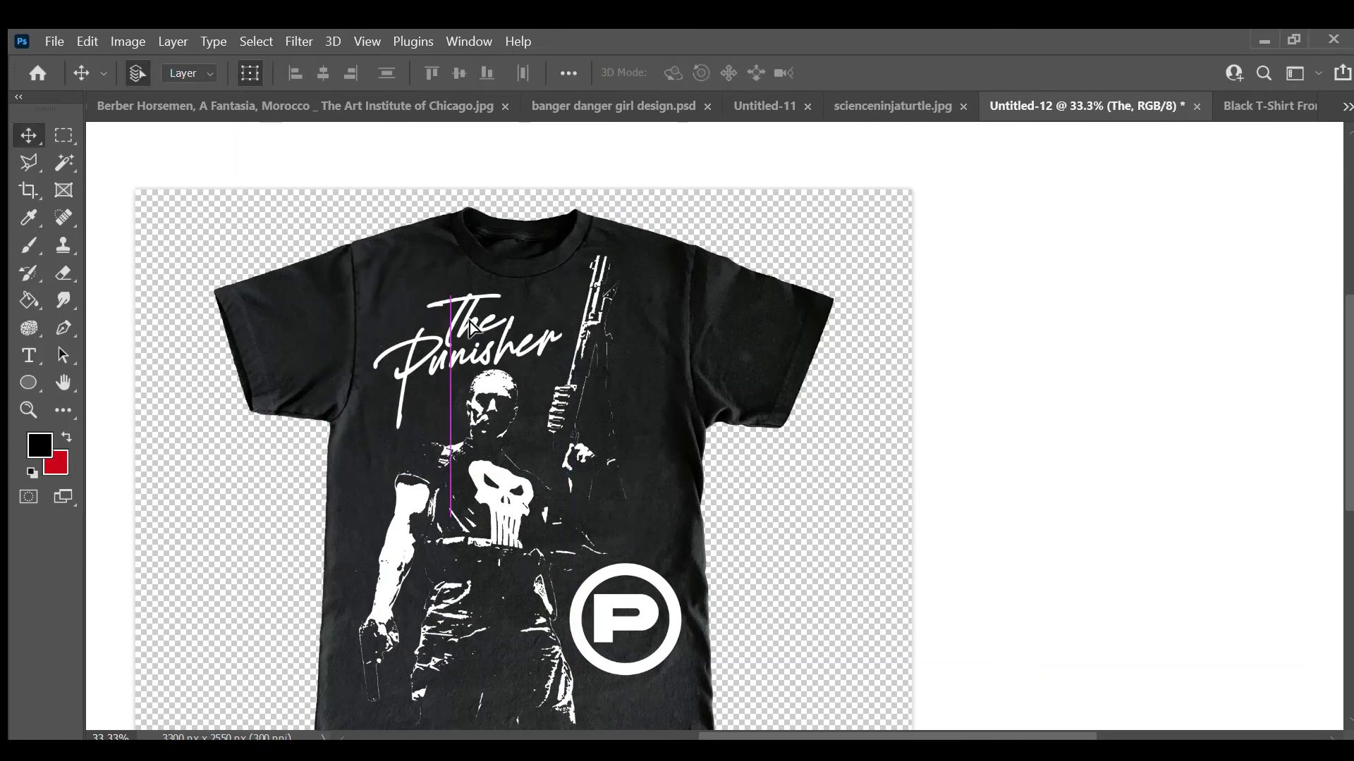
{"action": "left_click_drag", "start_coordinate": [700, 292], "coordinate": [689, 297]}
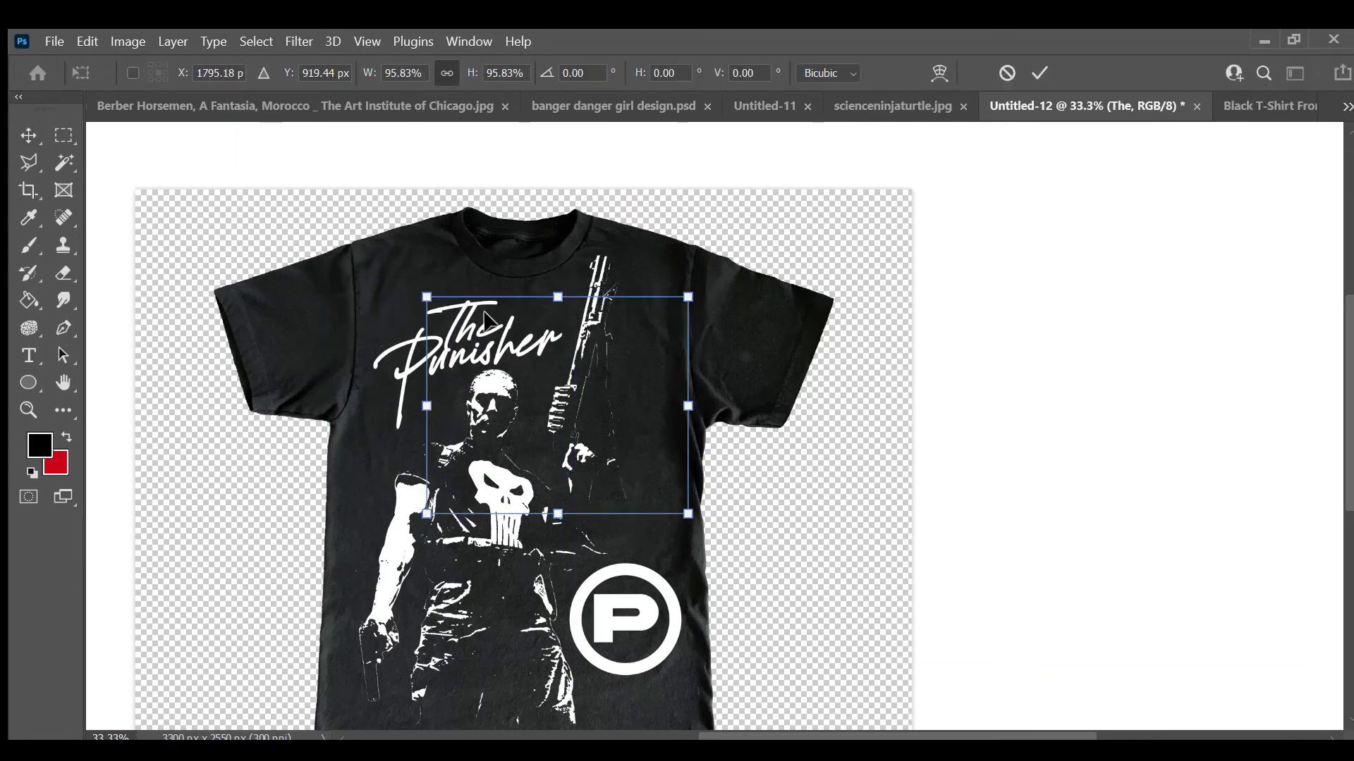
{"action": "left_click_drag", "start_coordinate": [698, 518], "coordinate": [669, 504]}
{"action": "key", "text": "Return"}
{"action": "scroll", "coordinate": [793, 248], "scroll_direction": "down", "scroll_amount": 2}
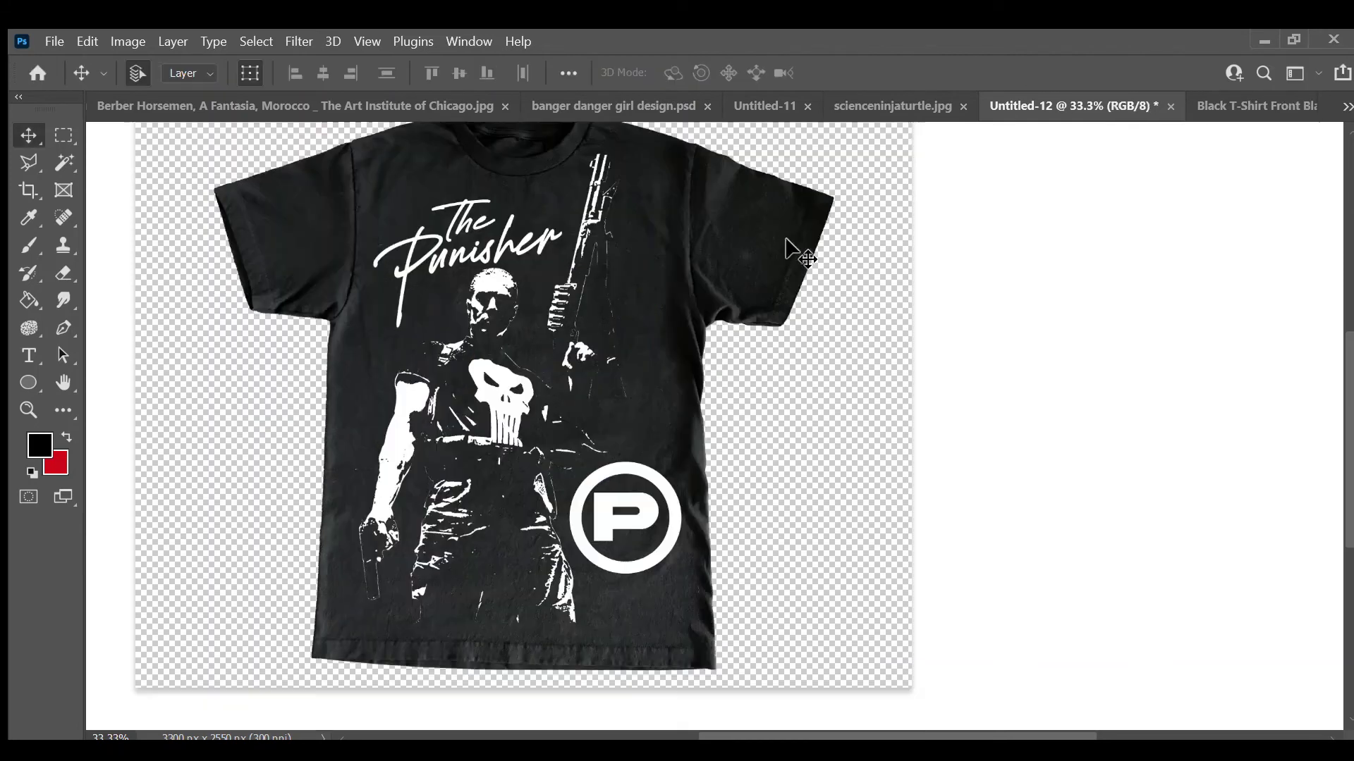
{"action": "scroll", "coordinate": [809, 332], "scroll_direction": "down", "scroll_amount": 1}
{"action": "scroll", "coordinate": [792, 423], "scroll_direction": "up", "scroll_amount": 1}
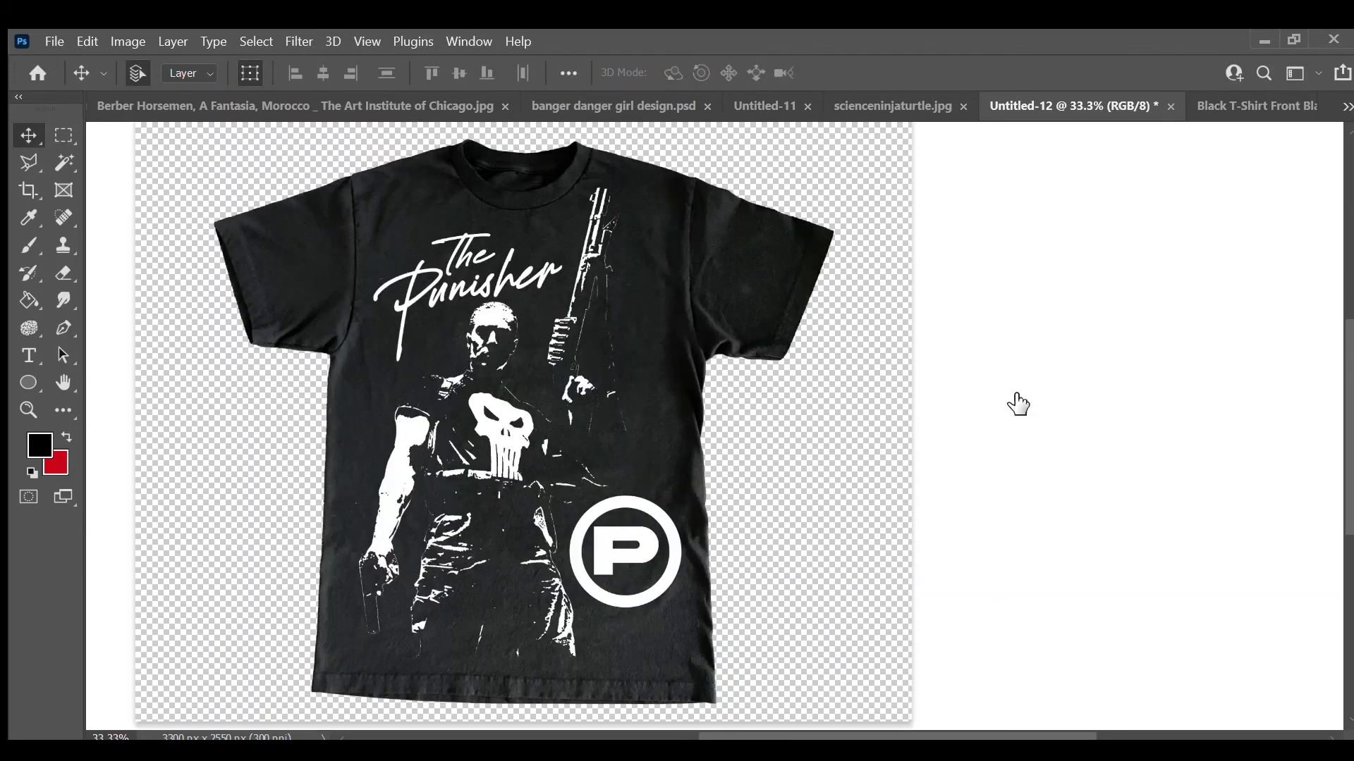
{"action": "scroll", "coordinate": [824, 421], "scroll_direction": "down", "scroll_amount": 1}
- Zoom out to the whole document, trying and undoing a black fill around the shirt
{"action": "key", "text": "ctrl+minus"}
{"action": "key", "text": "alt+BackSpace"}
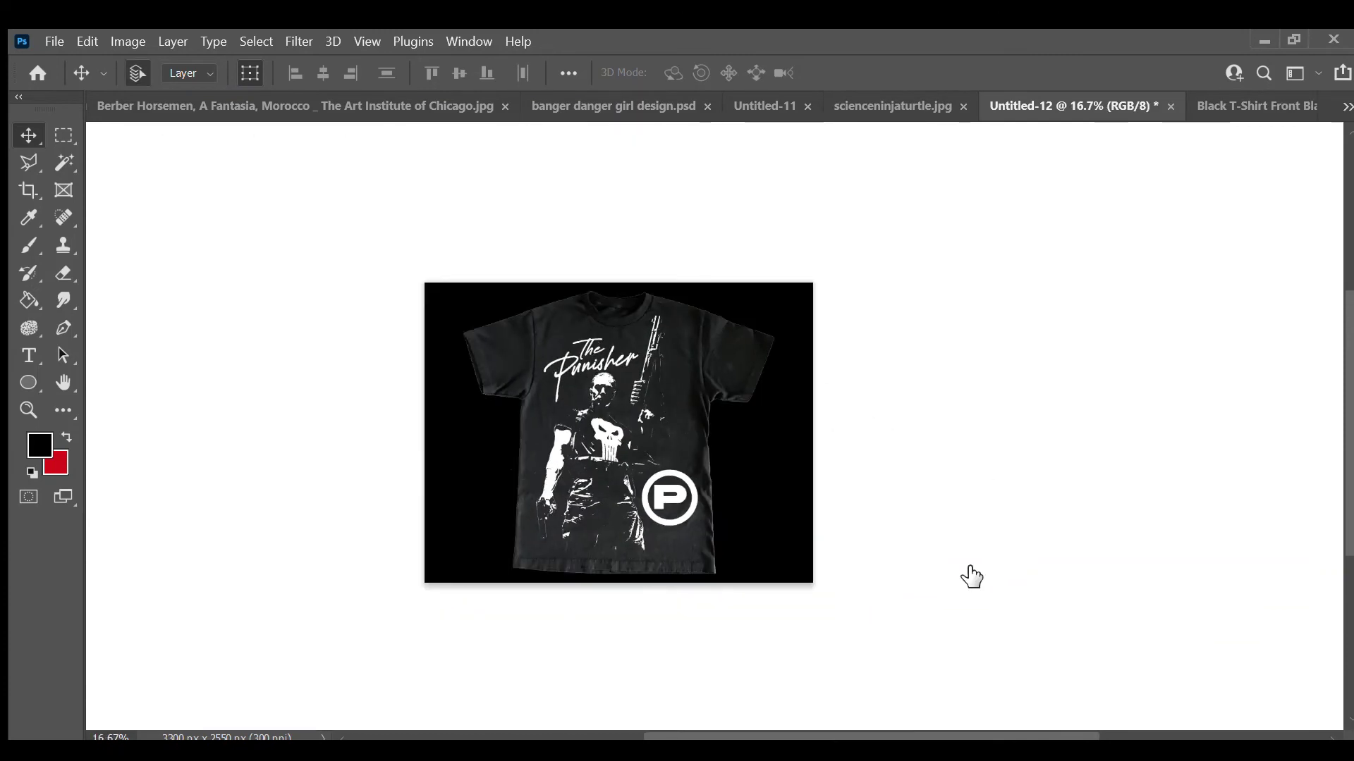
{"action": "key", "text": "ctrl+z"}
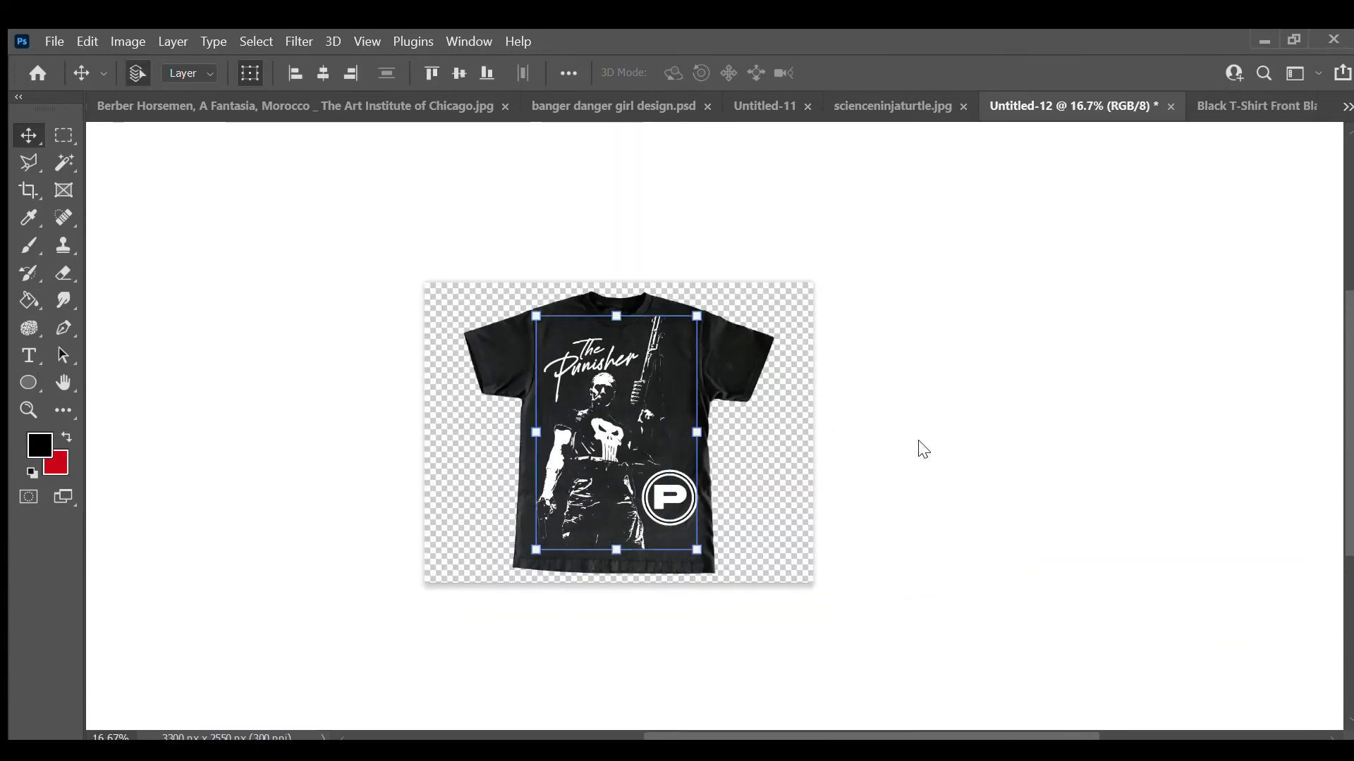
{"action": "left_click_drag", "start_coordinate": [809, 568], "coordinate": [539, 343]}
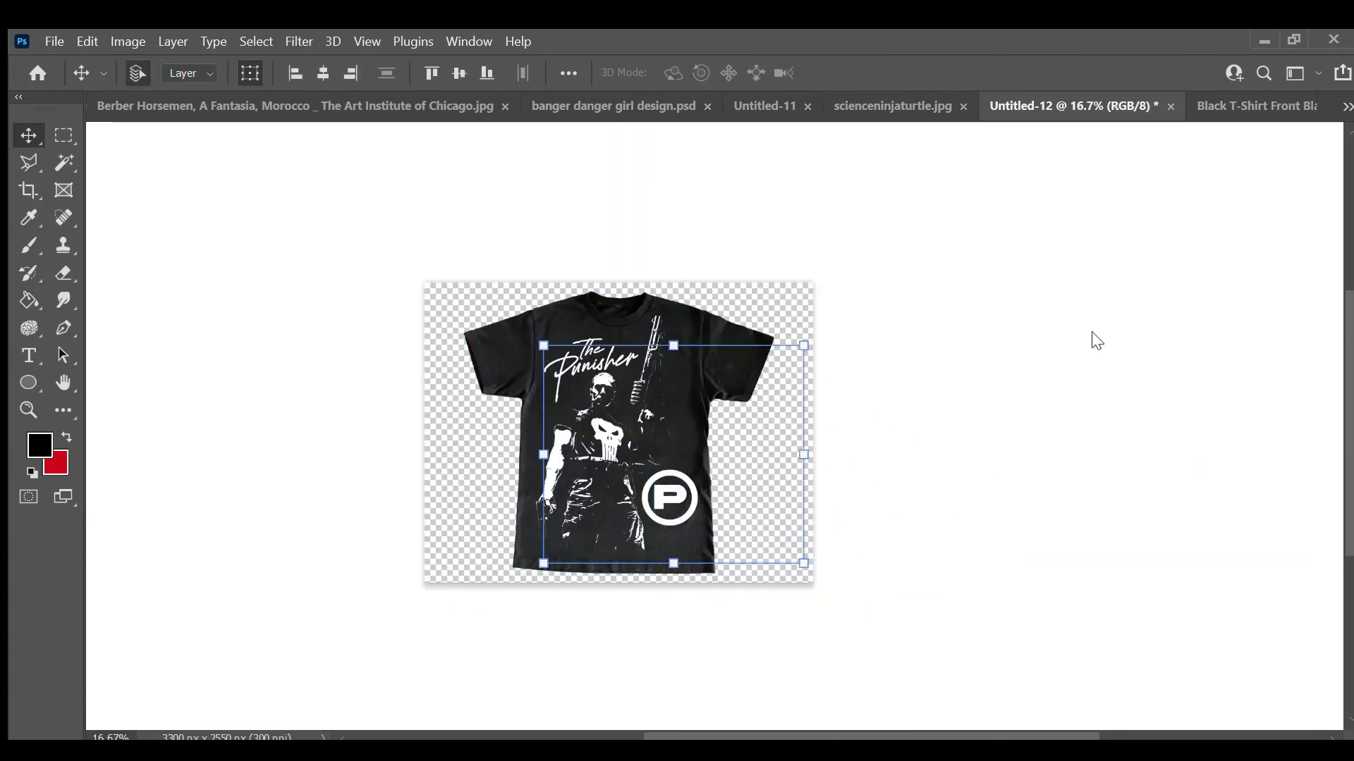
- Step through the P logo, figure, script, The and shirt layers
{"action": "left_click", "coordinate": [675, 502]}
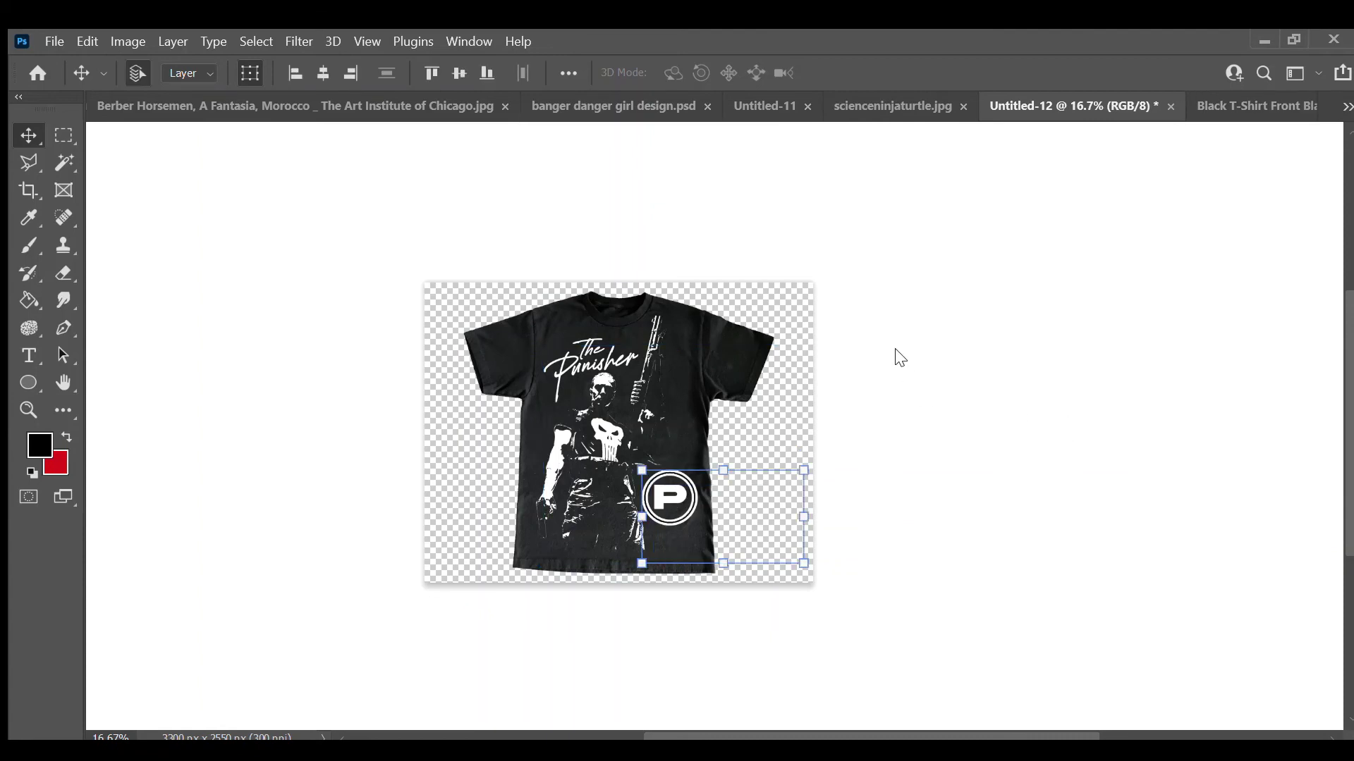
{"action": "key", "text": "alt+bracketleft"}
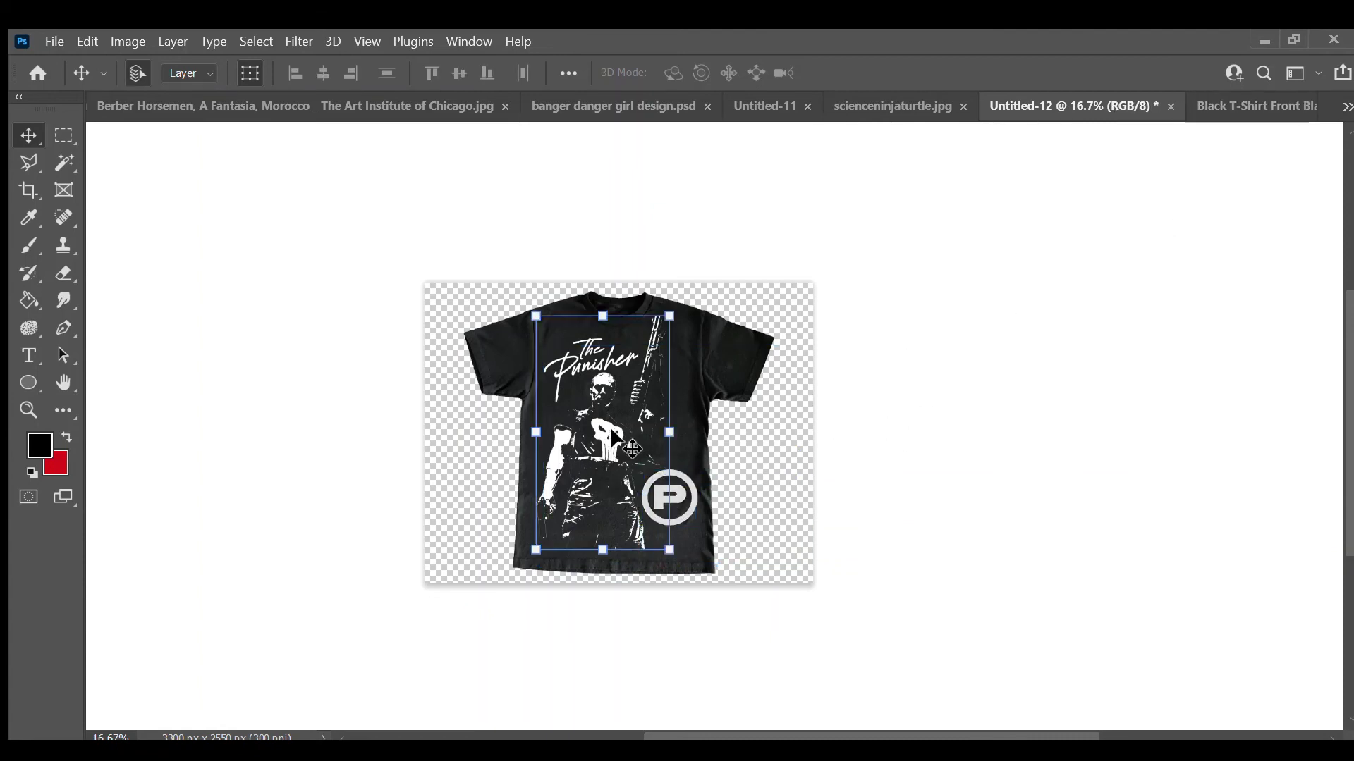
{"action": "key", "text": "alt+bracketleft"}
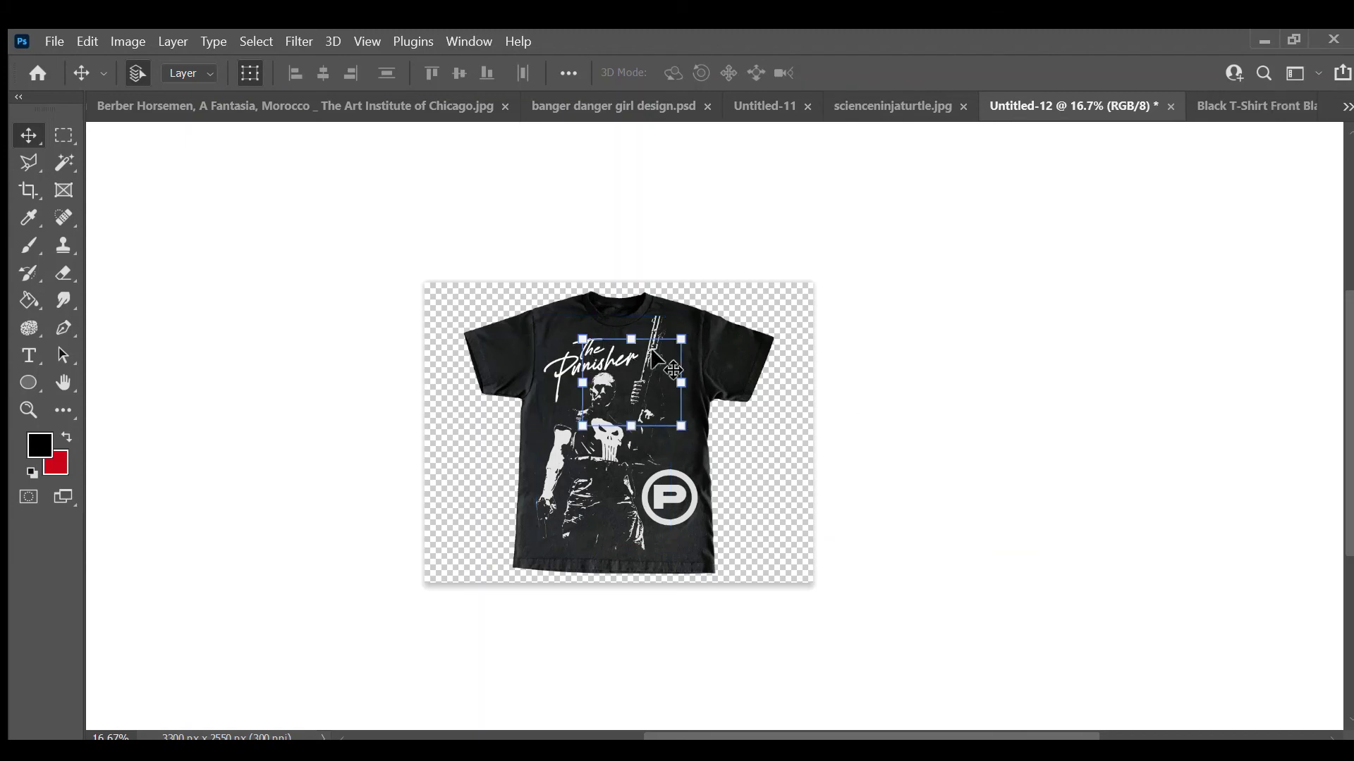
{"action": "key", "text": "alt+bracketleft"}
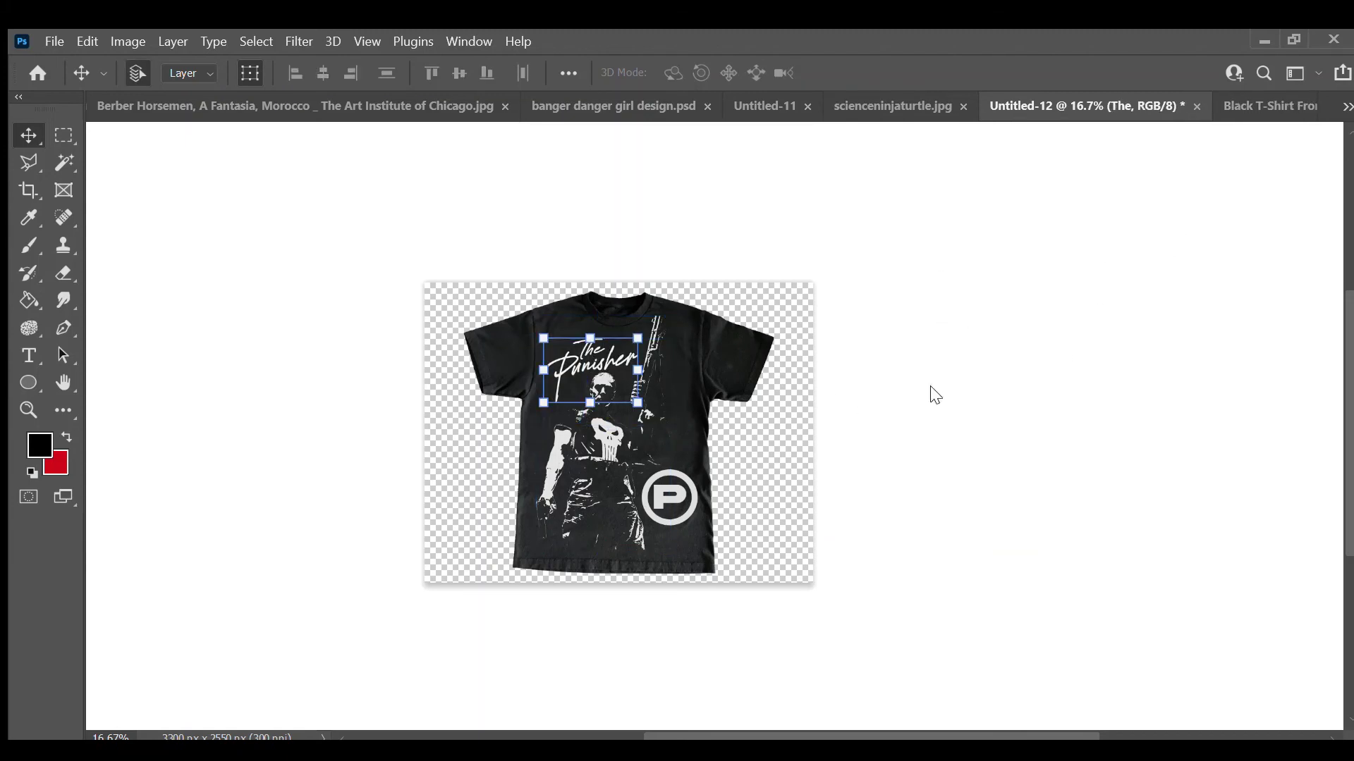
{"action": "key", "text": "alt+bracketleft"}
{"action": "key", "text": "alt+bracketleft"}
{"action": "key", "text": "ctrl+t"}
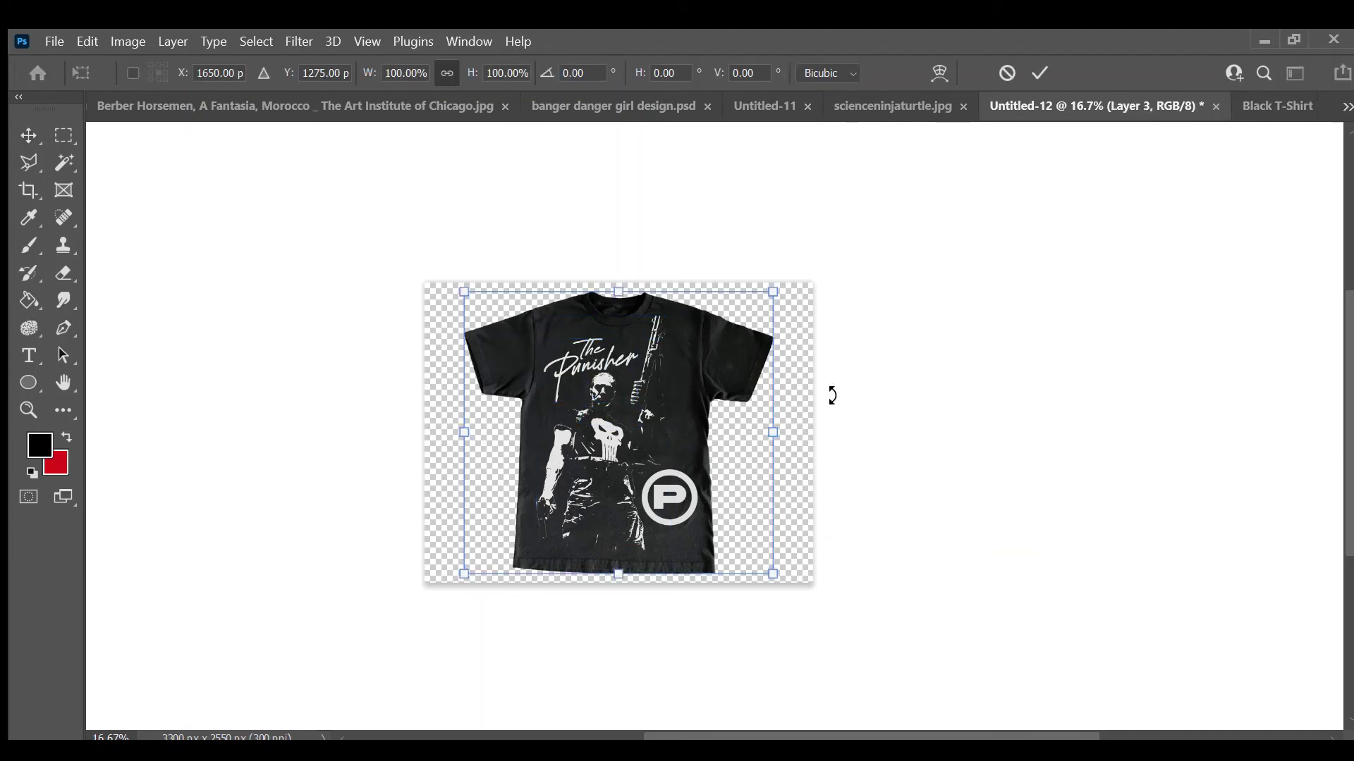
{"action": "key", "text": "Escape"}
- Select the design layers together and stamp them into a merged copy layer
{"action": "key", "text": "ctrl+plus"}
{"action": "key", "text": "alt+bracketright"}
{"action": "key", "text": "alt+bracketright"}
{"action": "key", "text": "shift+alt+bracketright"}
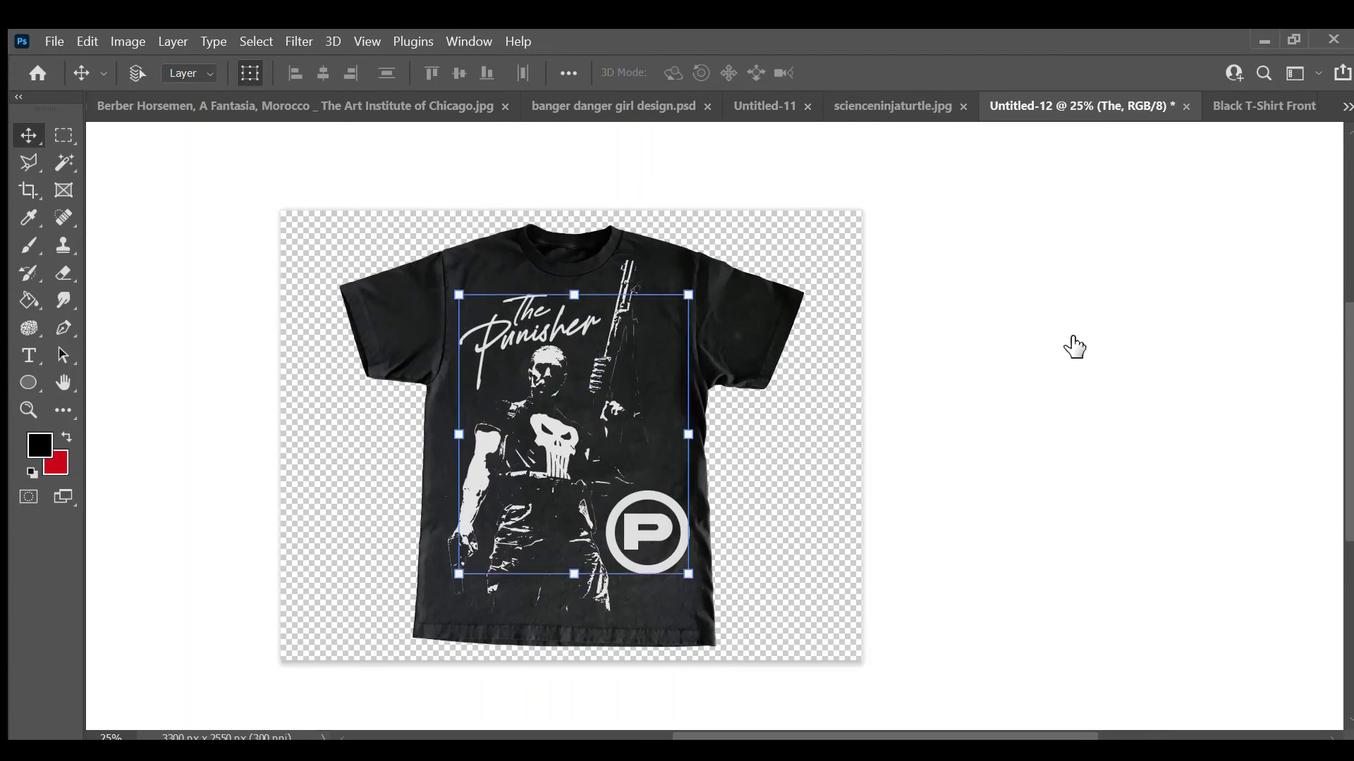
{"action": "key", "text": "shift+alt+bracketright"}
{"action": "key", "text": "alt+bracketright"}
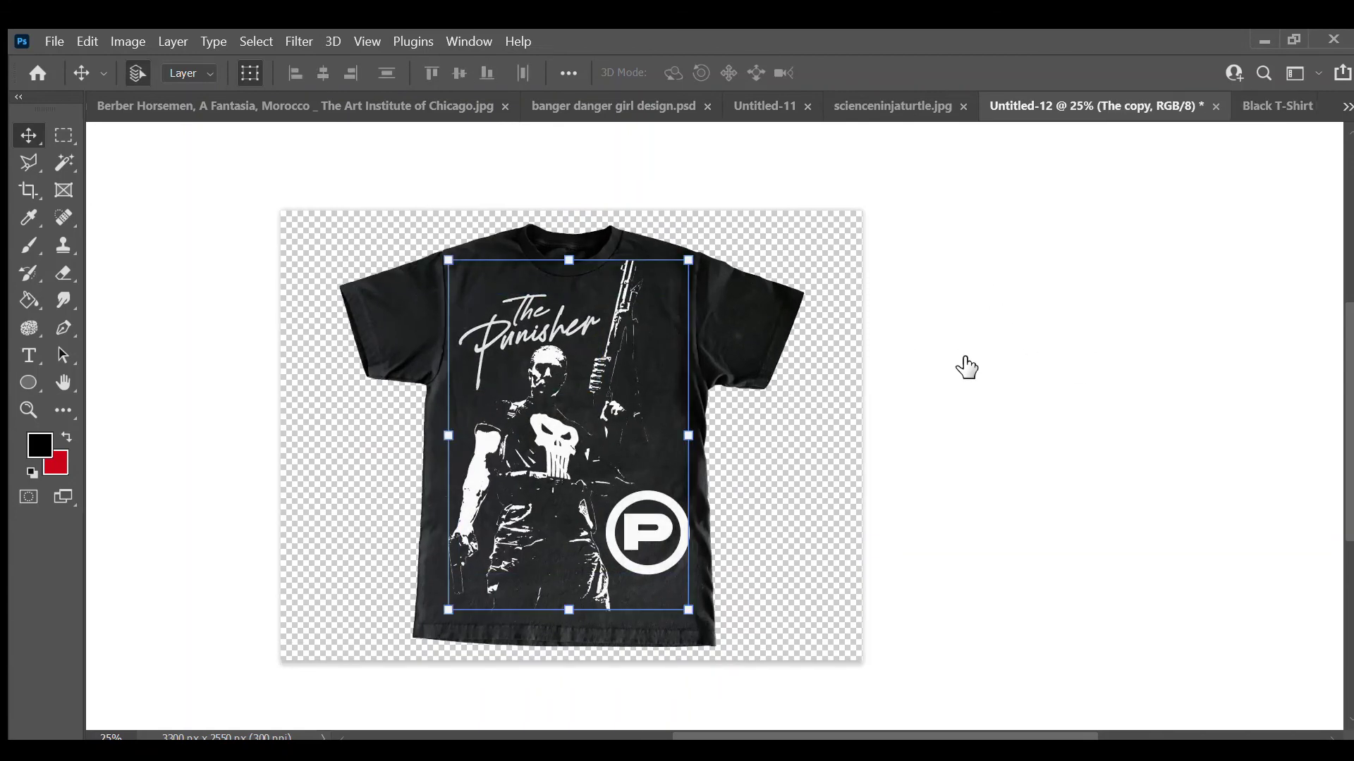
{"action": "key", "text": "shift+alt+bracketleft"}
{"action": "key", "text": "shift+alt+bracketleft"}
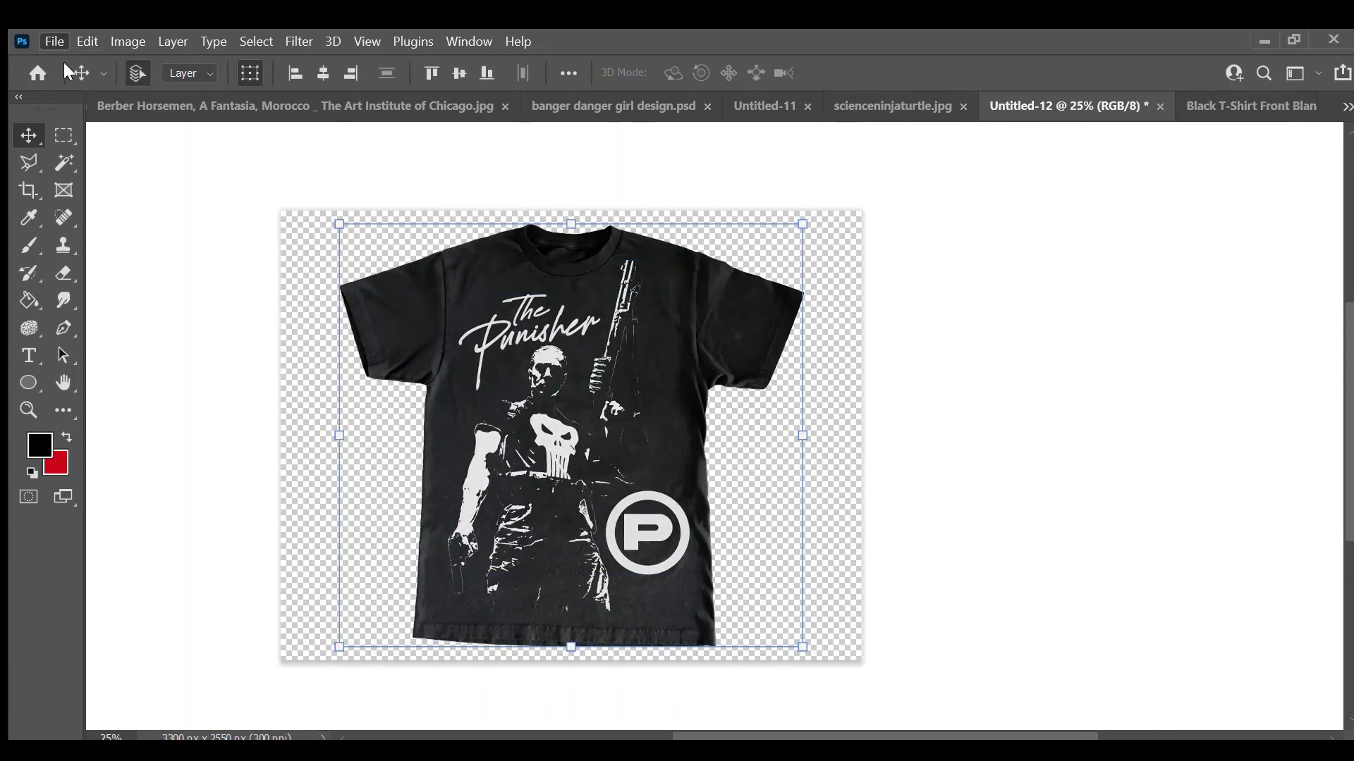
- Create a new blank document, then switch back to the Punisher shirt document
{"action": "key", "text": "ctrl+n"}
{"action": "key", "text": "Return"}
{"action": "key", "text": "ctrl+shift+Tab"}
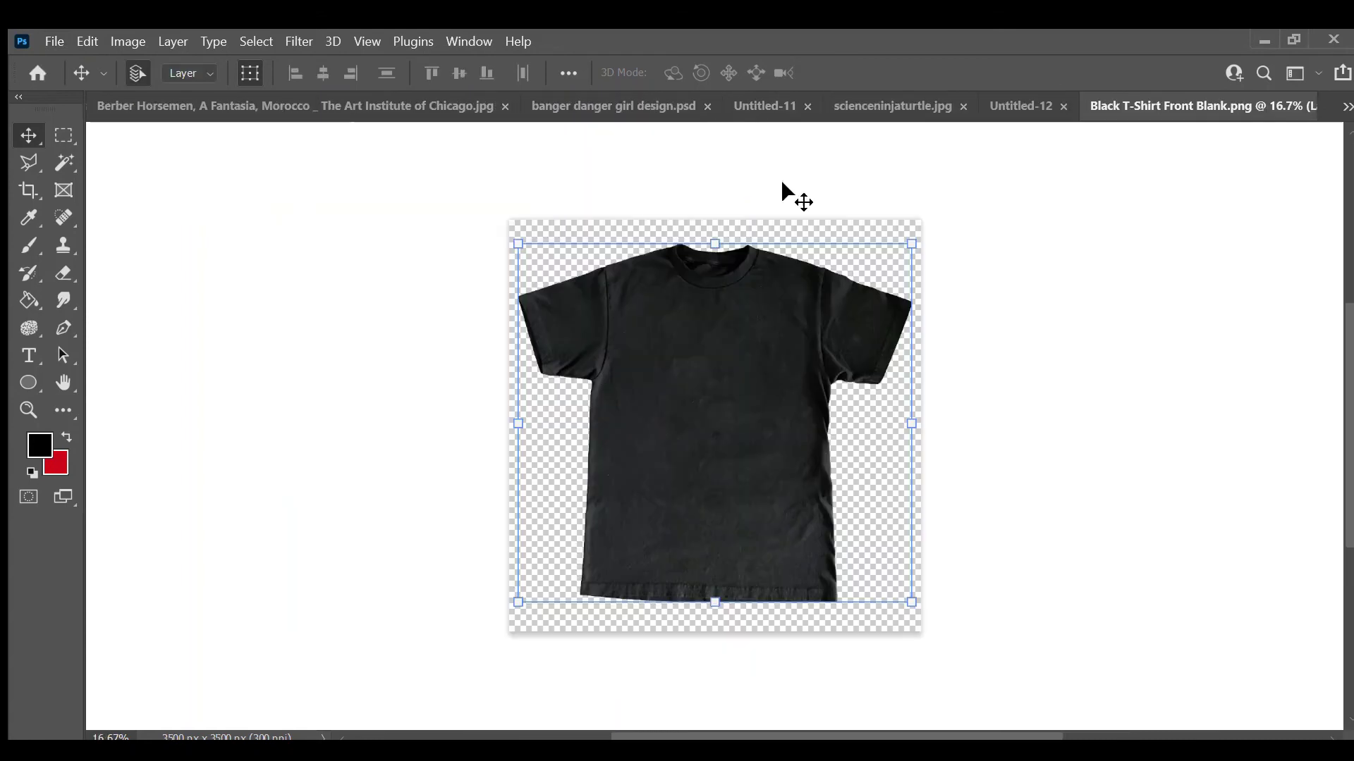
{"action": "key", "text": "ctrl+shift+Tab"}
- Scale the shirt to 84.38%, add a white fill behind it, and select the merged design copy
{"action": "left_click_drag", "start_coordinate": [816, 239], "coordinate": [1109, 574]}
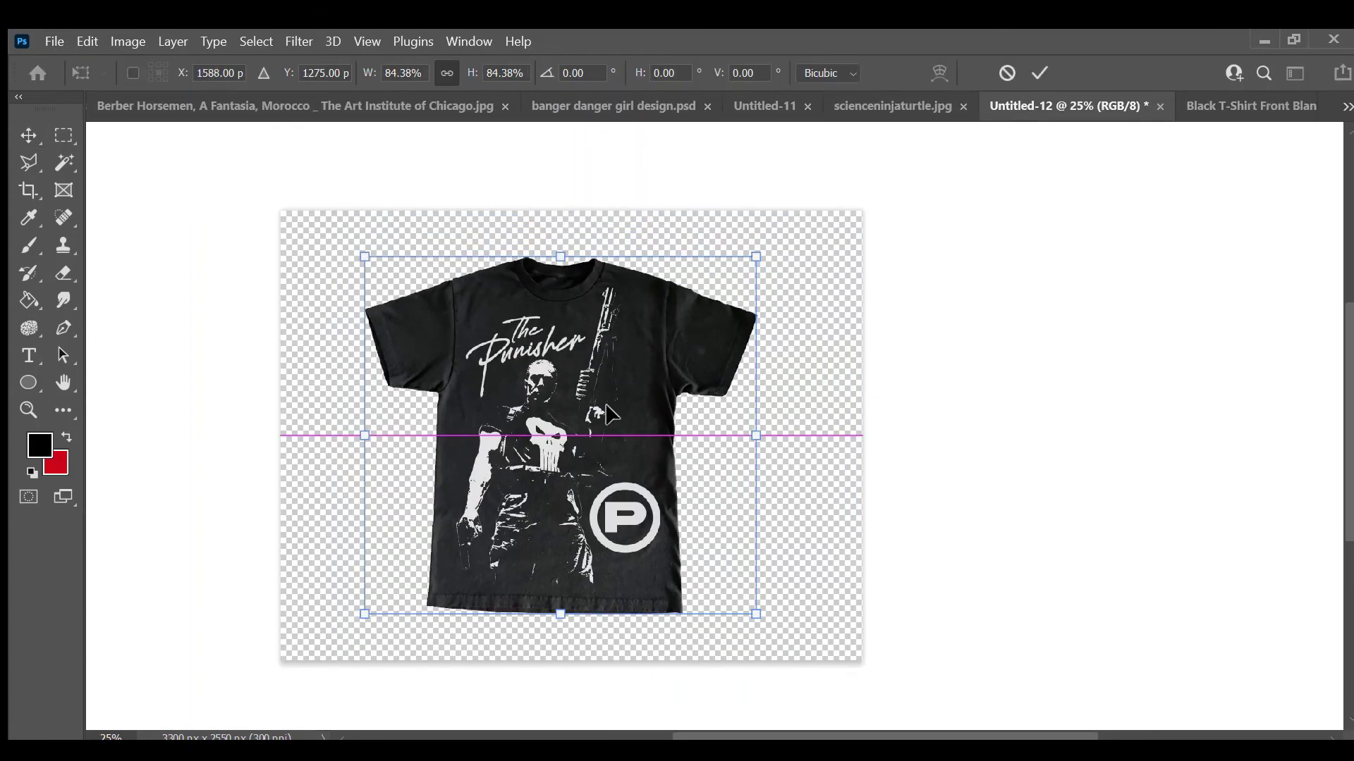
{"action": "key", "text": "Return"}
{"action": "key", "text": "i"}
{"action": "key", "text": "v"}
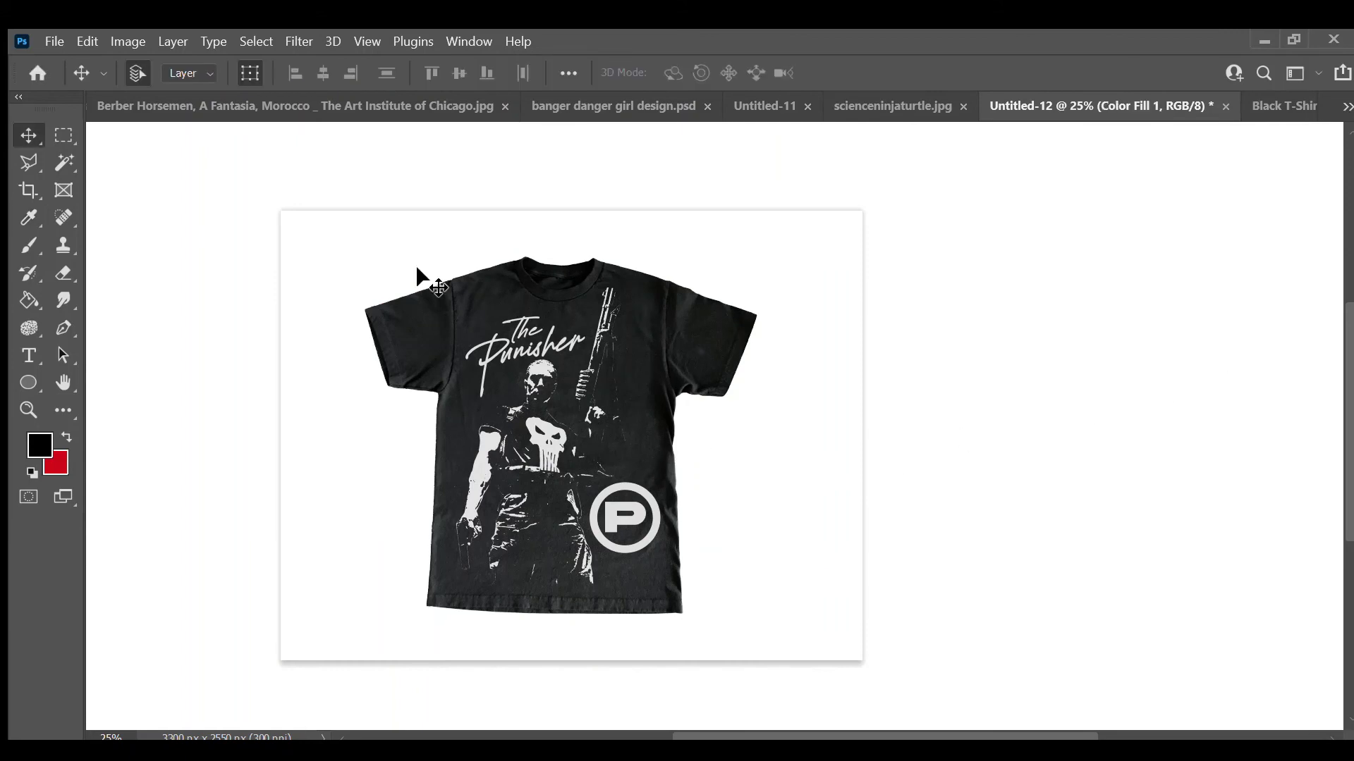
{"action": "left_click", "coordinate": [437, 286]}
{"action": "key", "text": "ctrl+plus"}
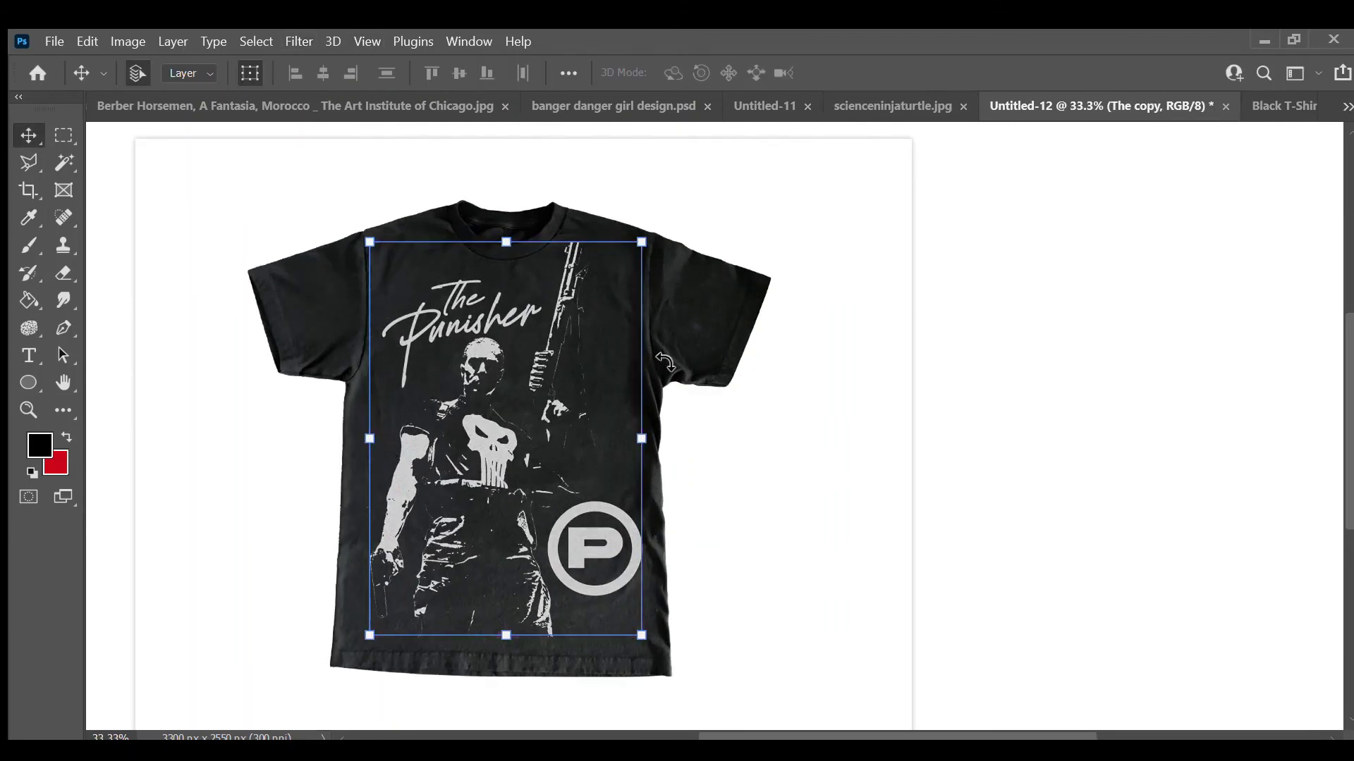
{"action": "key", "text": "ctrl+plus"}
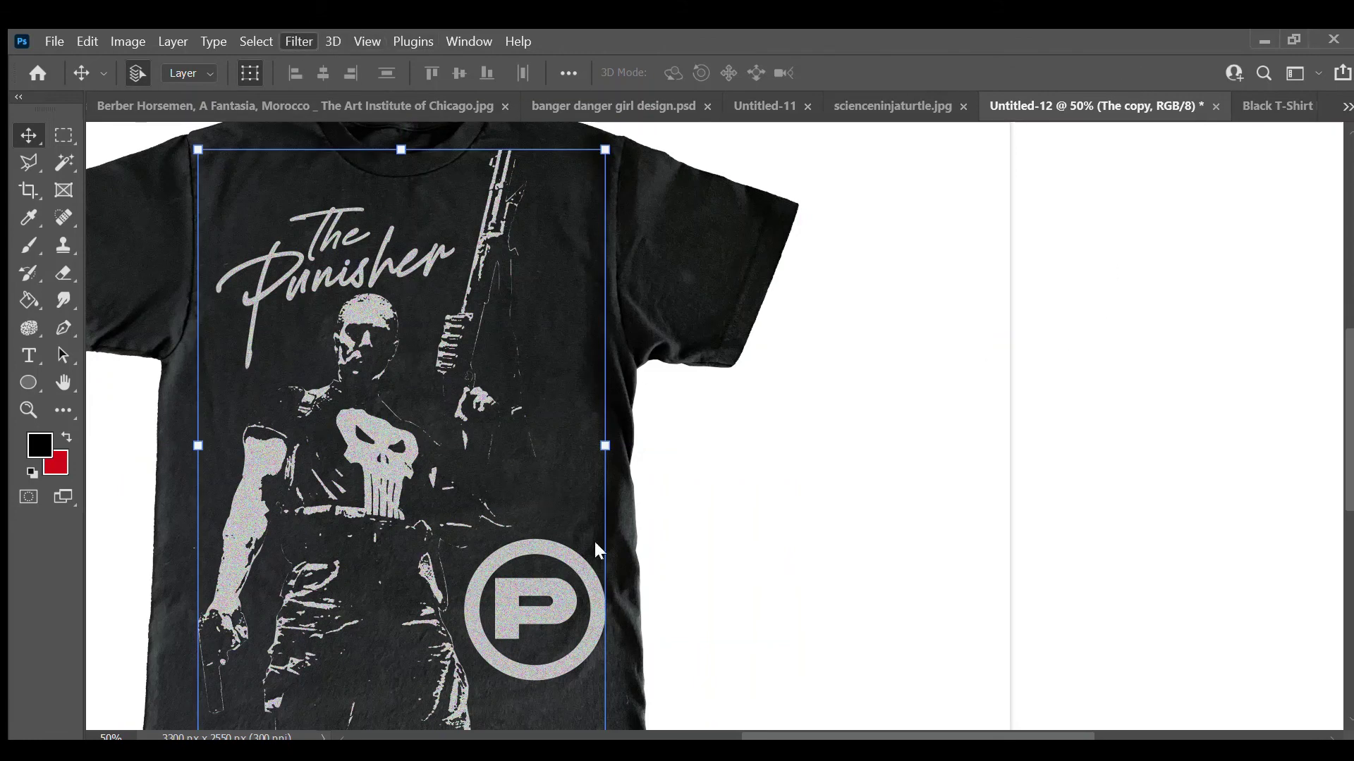
- Hide the white Color Fill 1 layer and enlarge the shirt to 107.74%, raising it
{"action": "left_click", "coordinate": [846, 350]}
{"action": "key", "text": "z"}
{"action": "left_click", "coordinate": [780, 420], "text": "alt"}
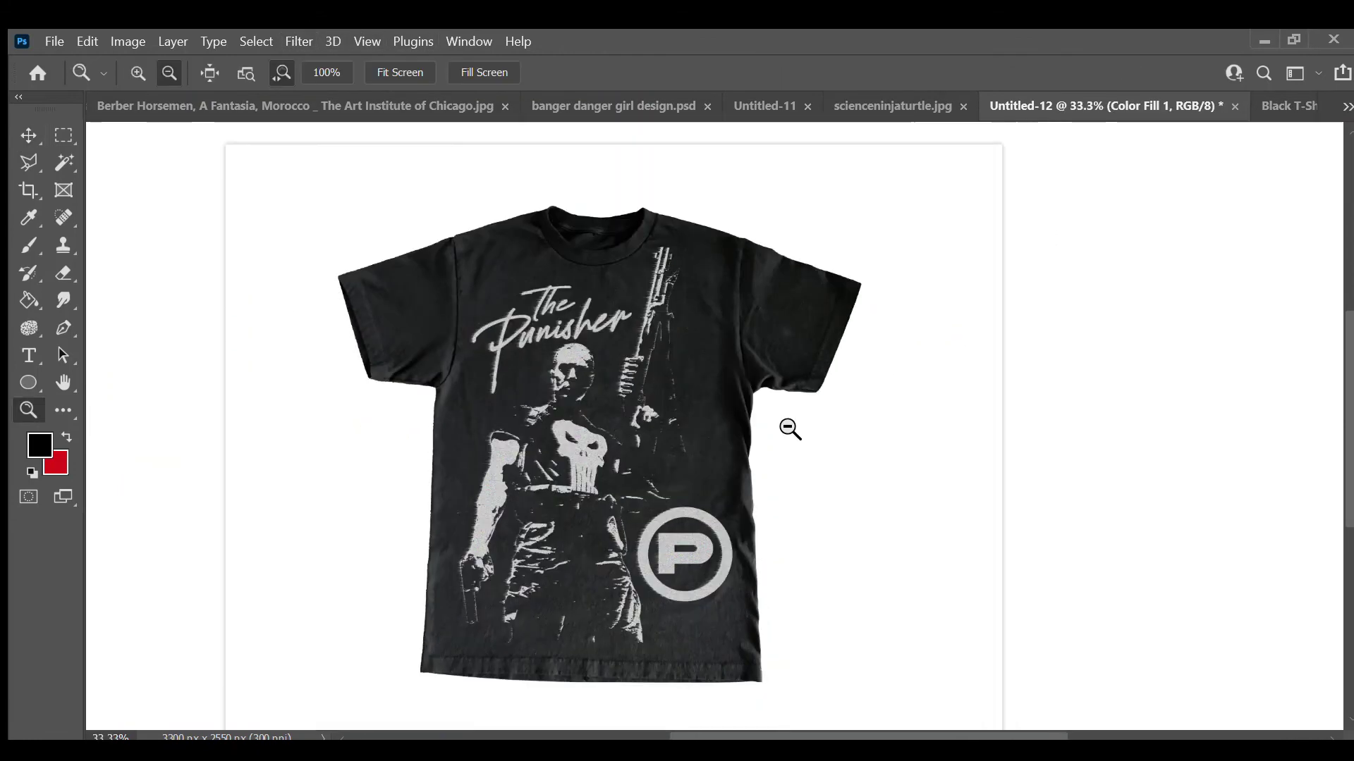
{"action": "key", "text": "v"}
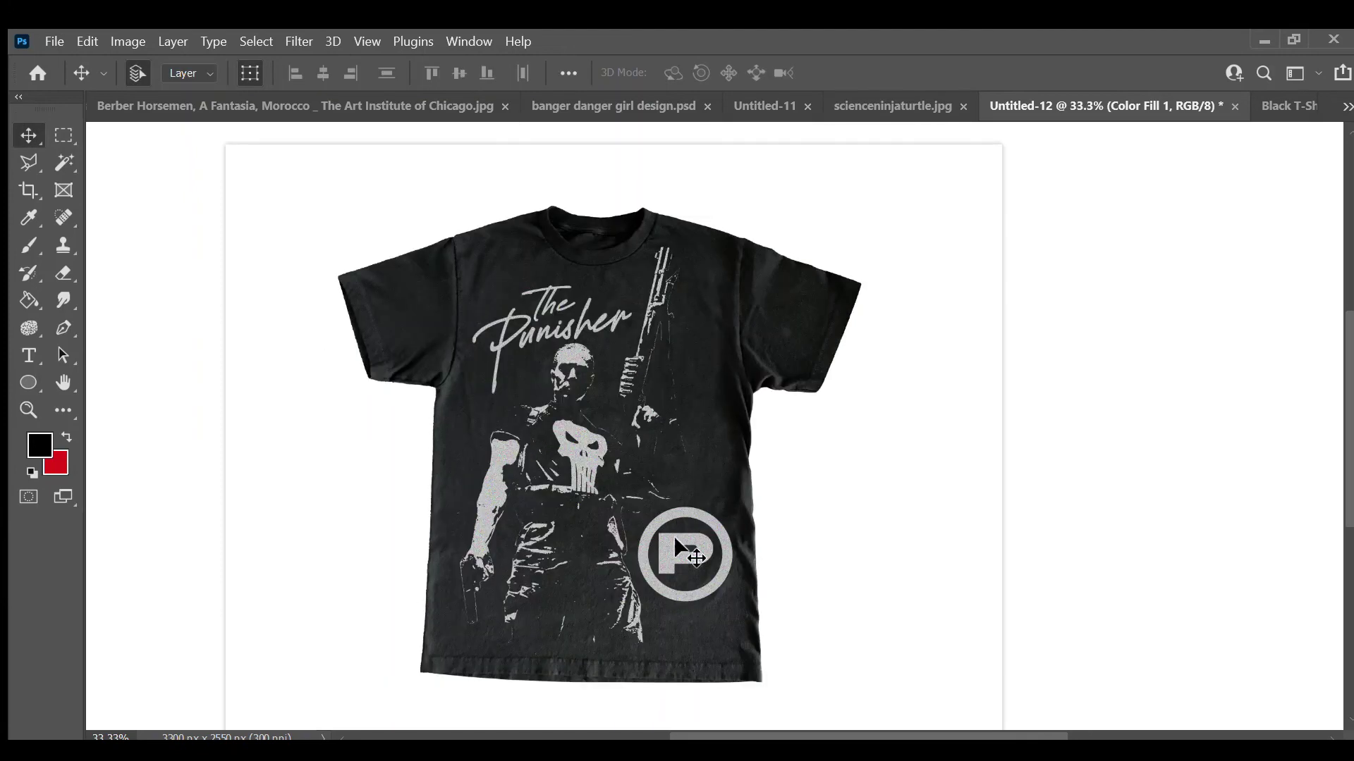
{"action": "left_click", "coordinate": [676, 540]}
{"action": "left_click", "coordinate": [792, 396]}
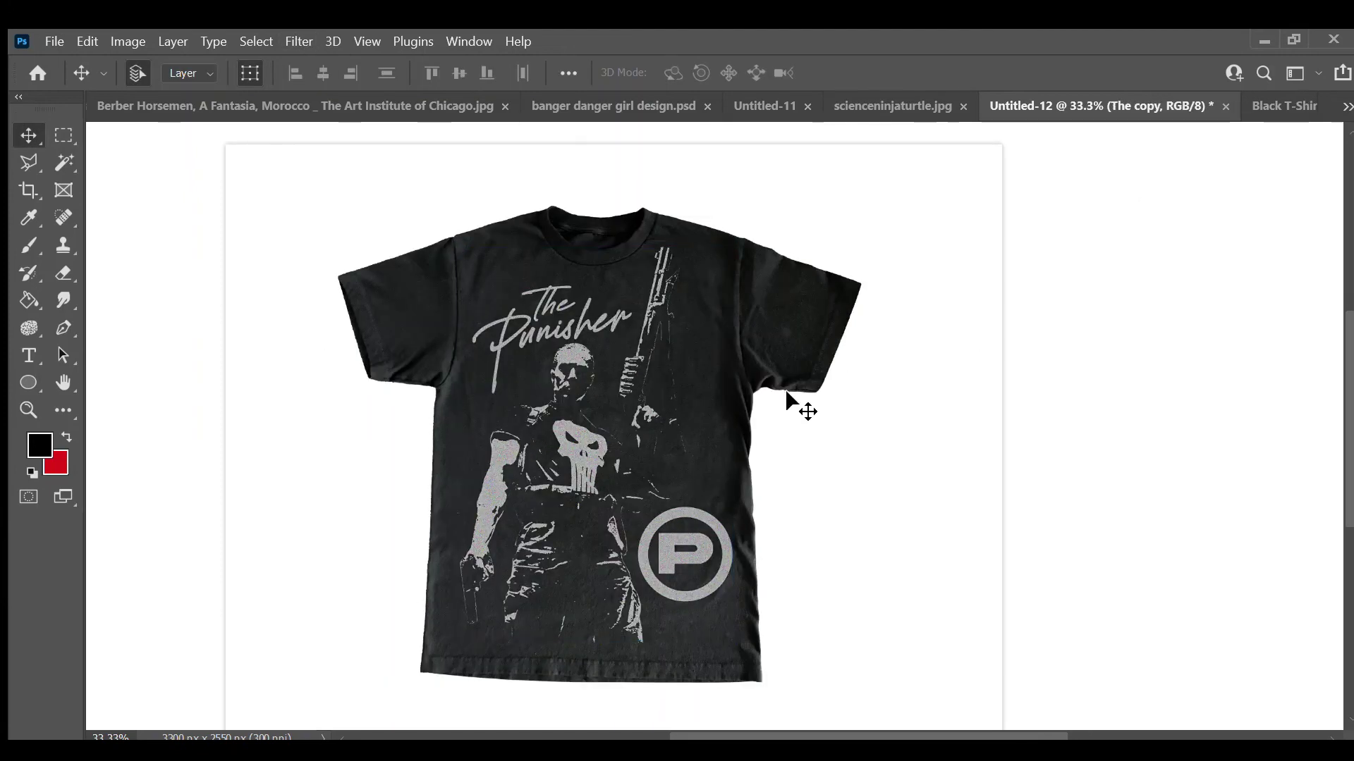
{"action": "scroll", "coordinate": [846, 458], "scroll_direction": "right", "scroll_amount": 1}
{"action": "key", "text": "Delete"}
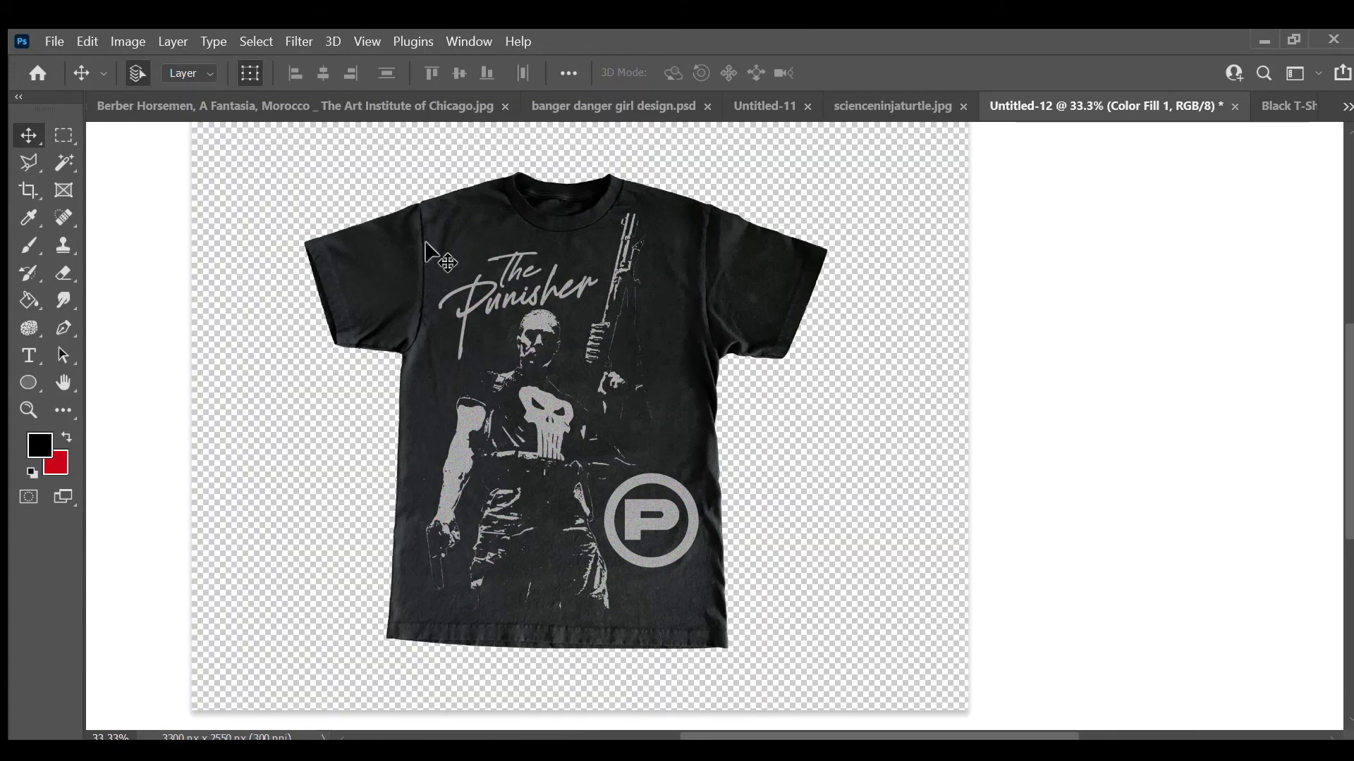
{"action": "key", "text": "ctrl+t"}
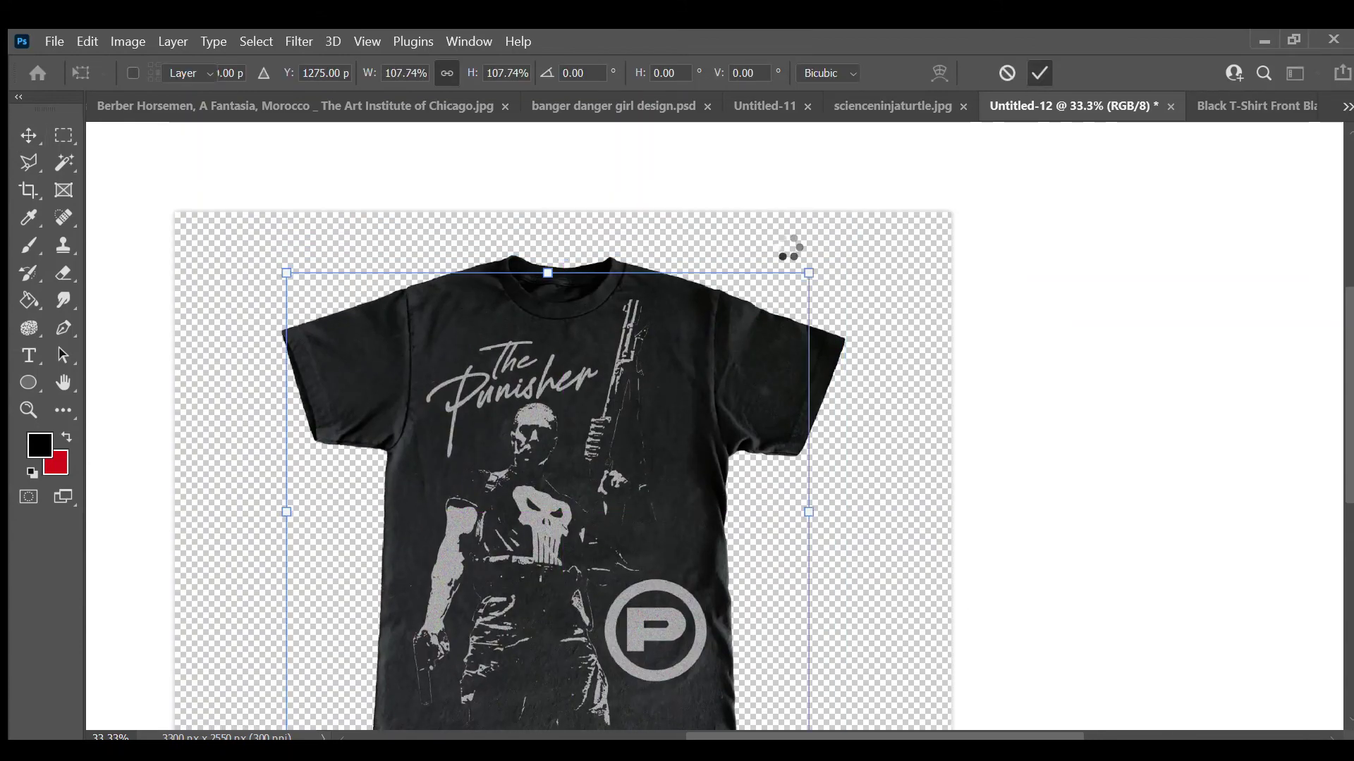
{"action": "key", "text": "Return"}
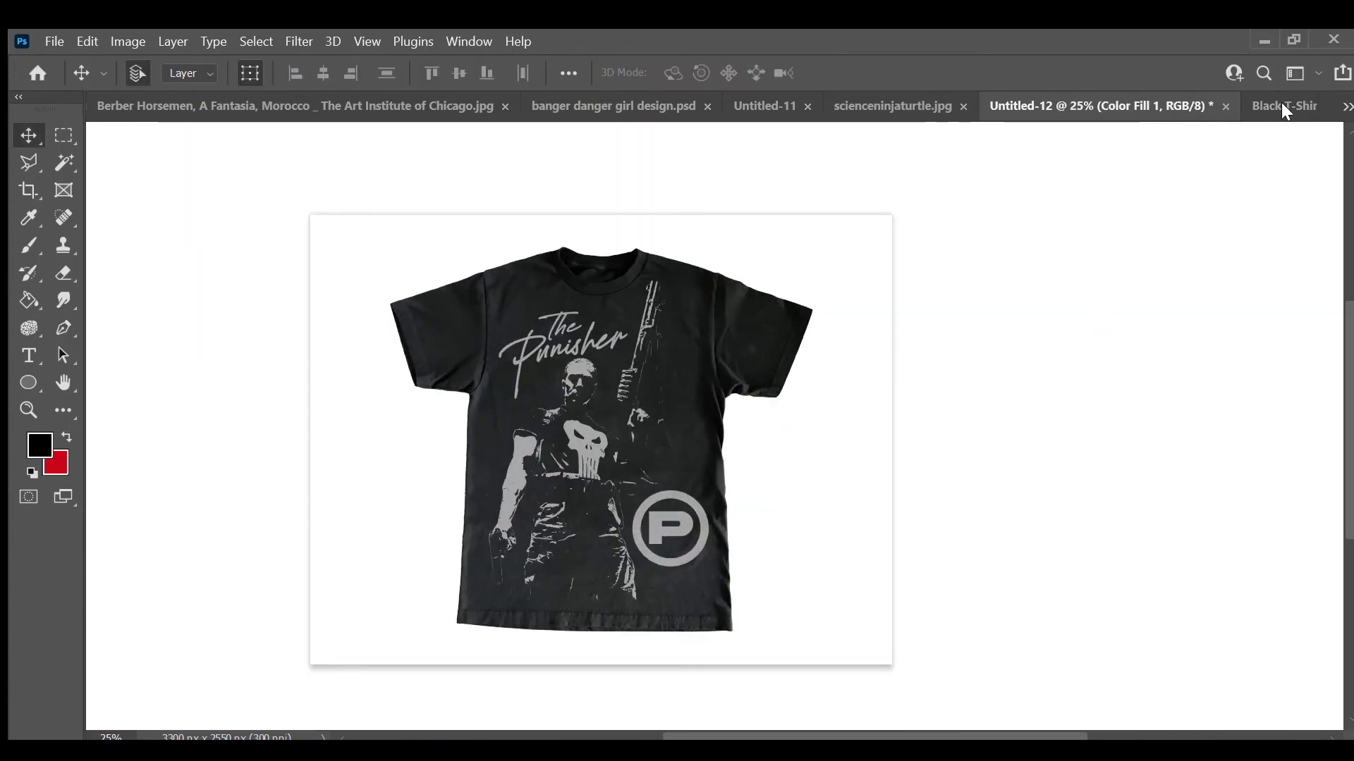